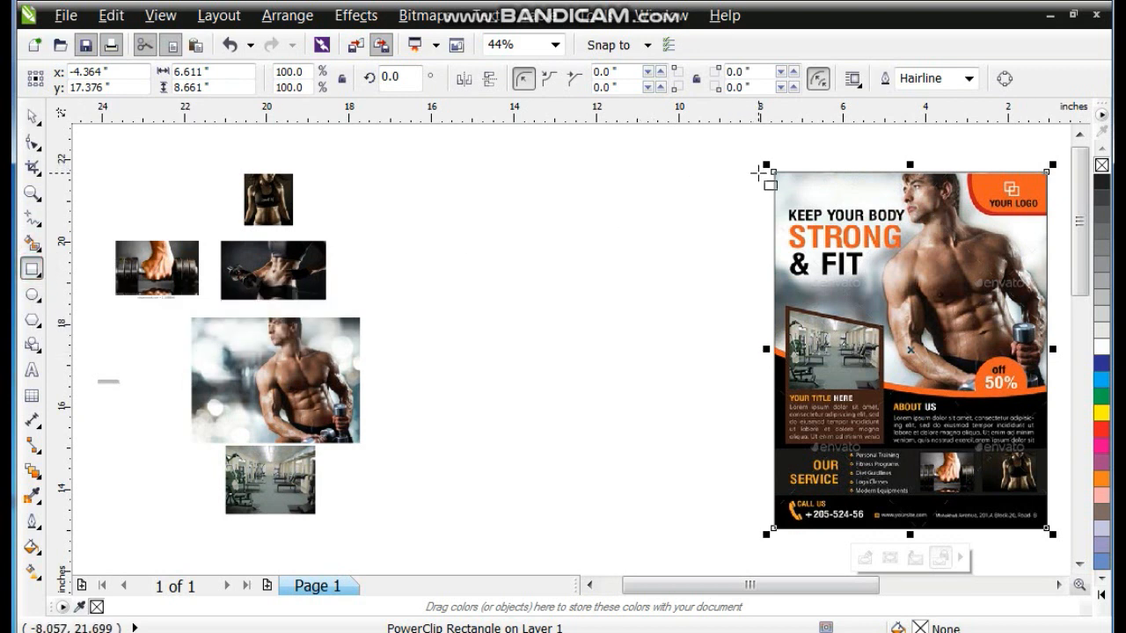
Draw a flyer frame rectangle about 6.46 × 8.65 inches beside the reference flyer
drag(761, 173, 495, 531)
click(31, 117)
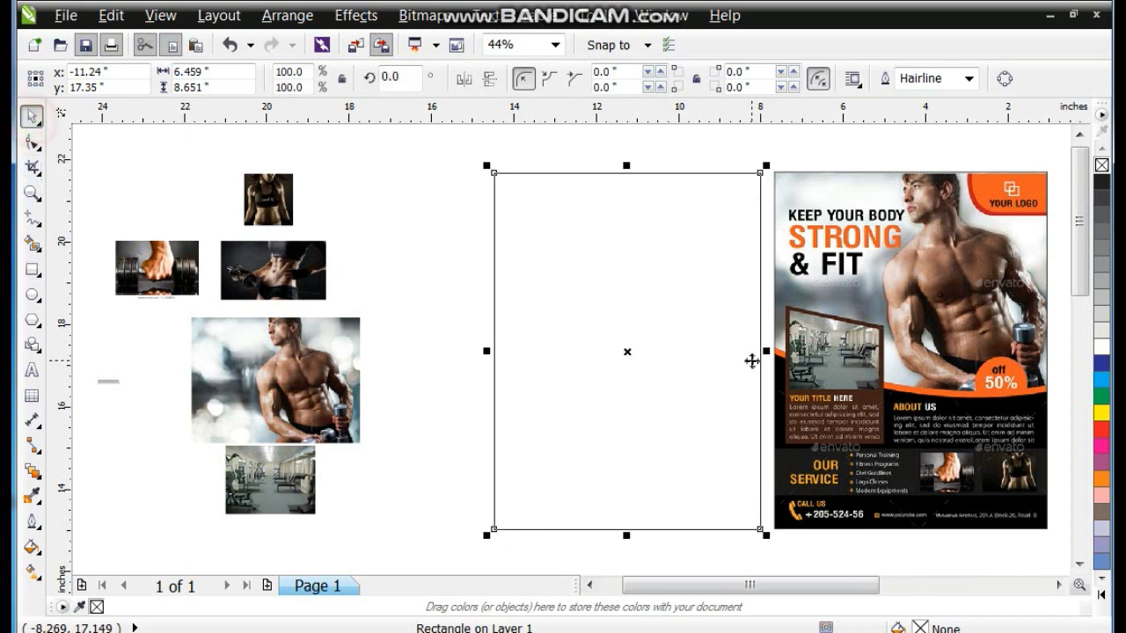
scroll(749, 359, up, 1)
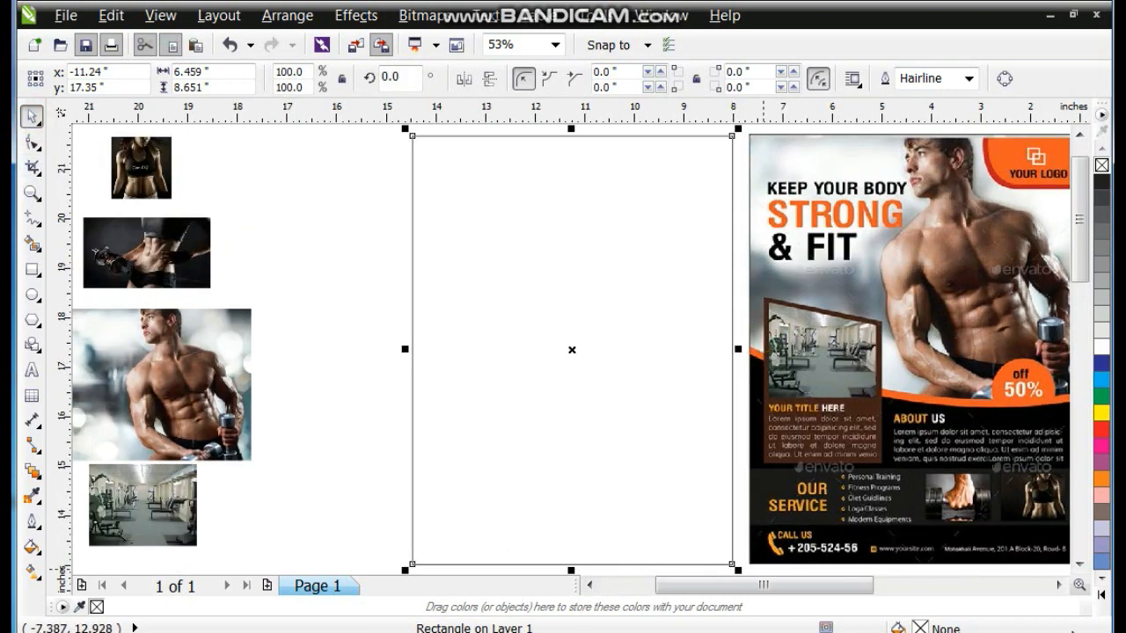
click(1059, 584)
click(252, 435)
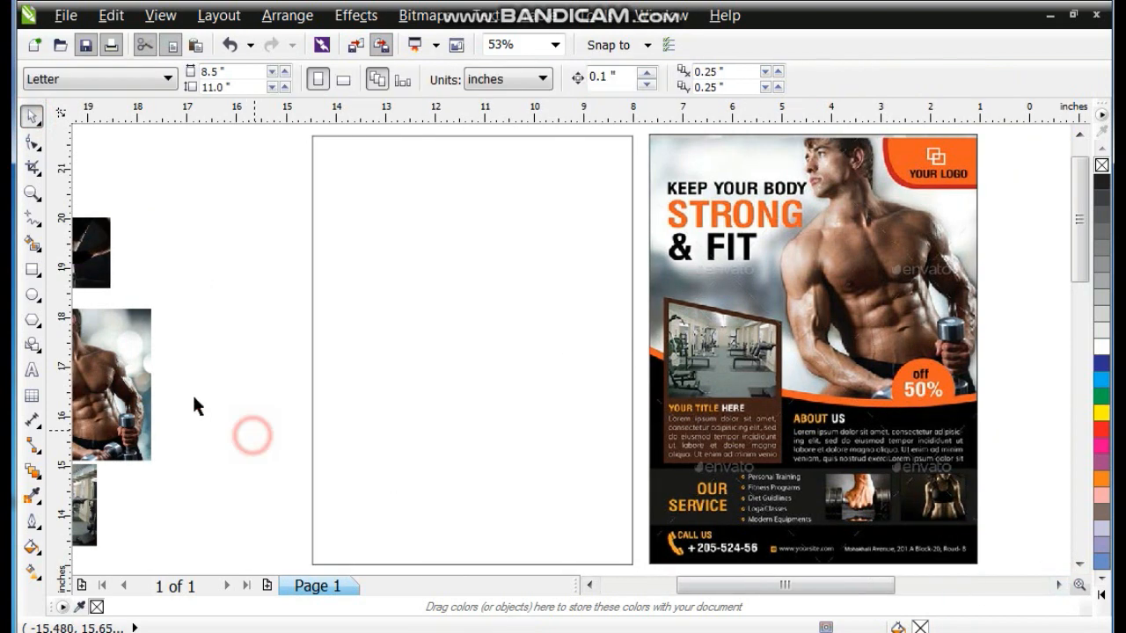
Draw a rectangle about 6.46 × 3.94 inches across the lower part of the frame and convert it to curves
click(33, 275)
drag(312, 564, 632, 370)
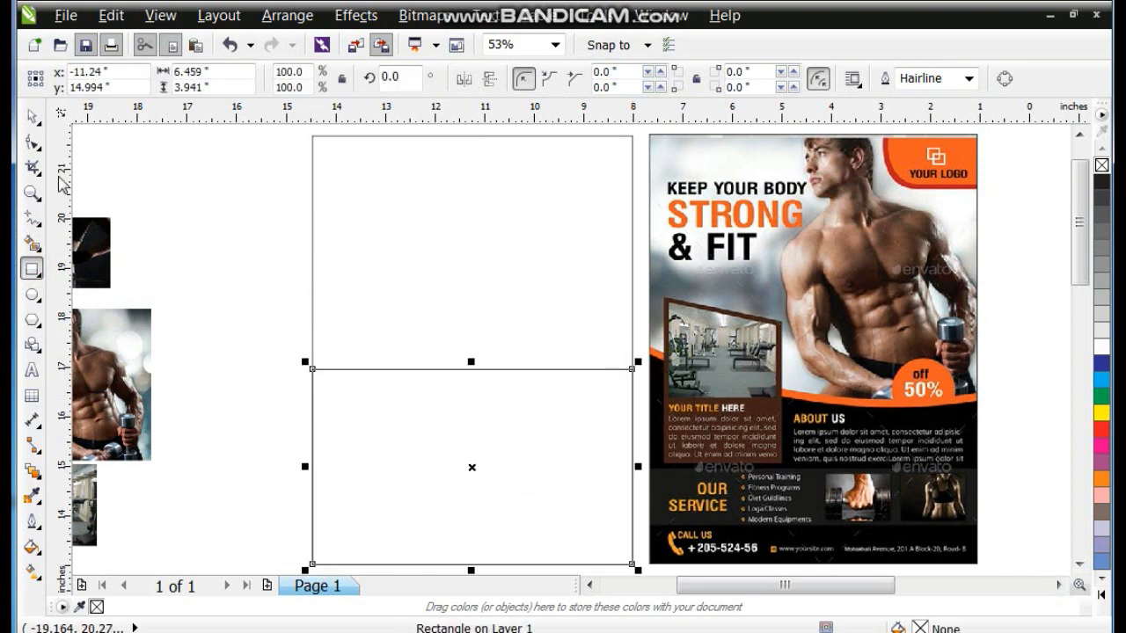
click(32, 143)
key(ctrl+q)
Raise the lower shape's upper-left node and bend its top edge into a downward-sagging curve
drag(312, 369, 312, 310)
drag(252, 277, 642, 556)
click(287, 79)
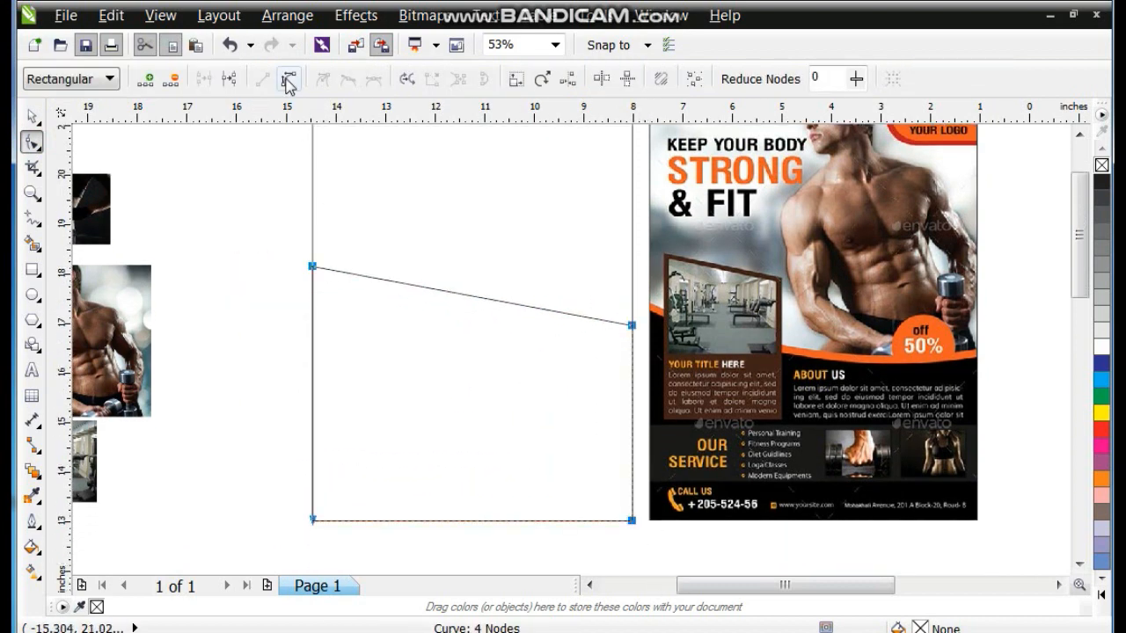
drag(481, 298, 469, 323)
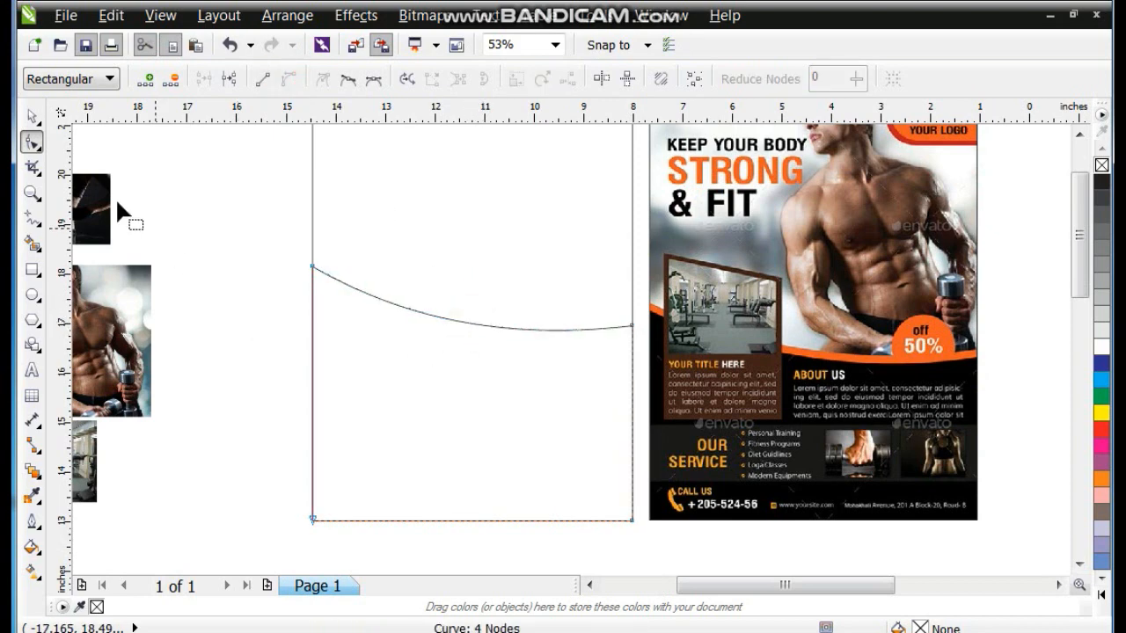
Fill the curved lower shape with black (C:100 M:100 Y:100 K:100)
click(32, 116)
click(1100, 594)
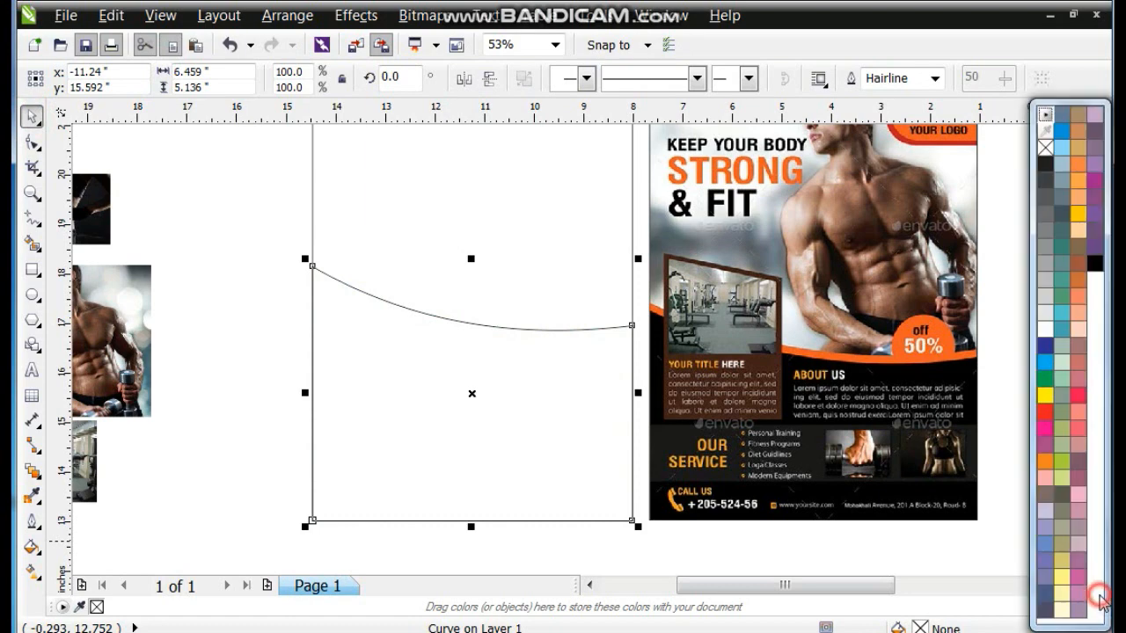
click(1096, 264)
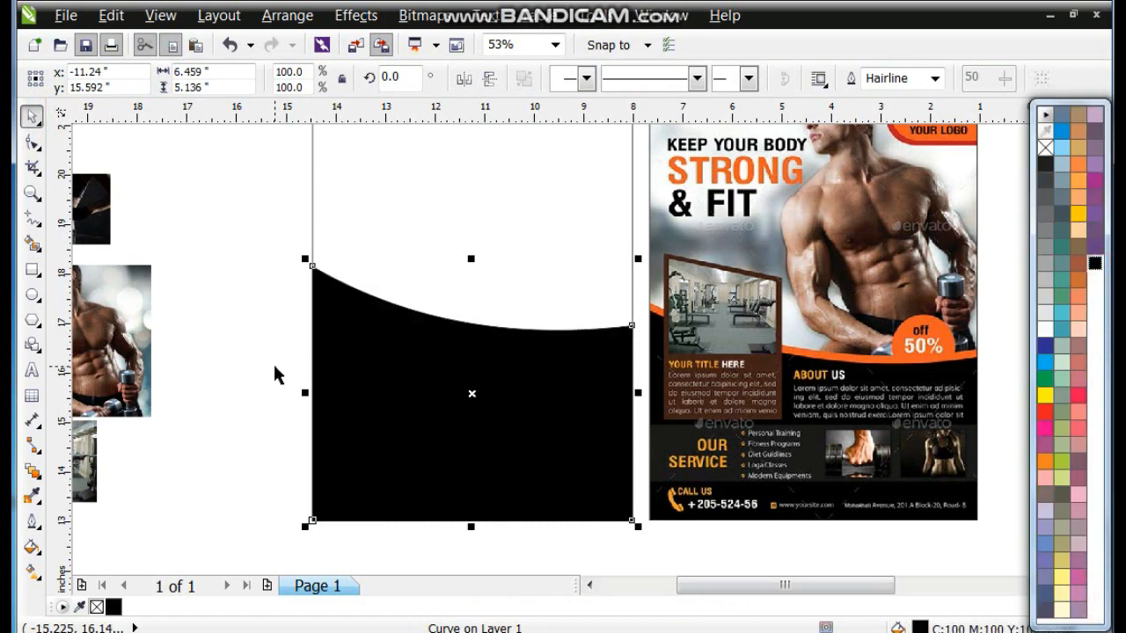
click(276, 376)
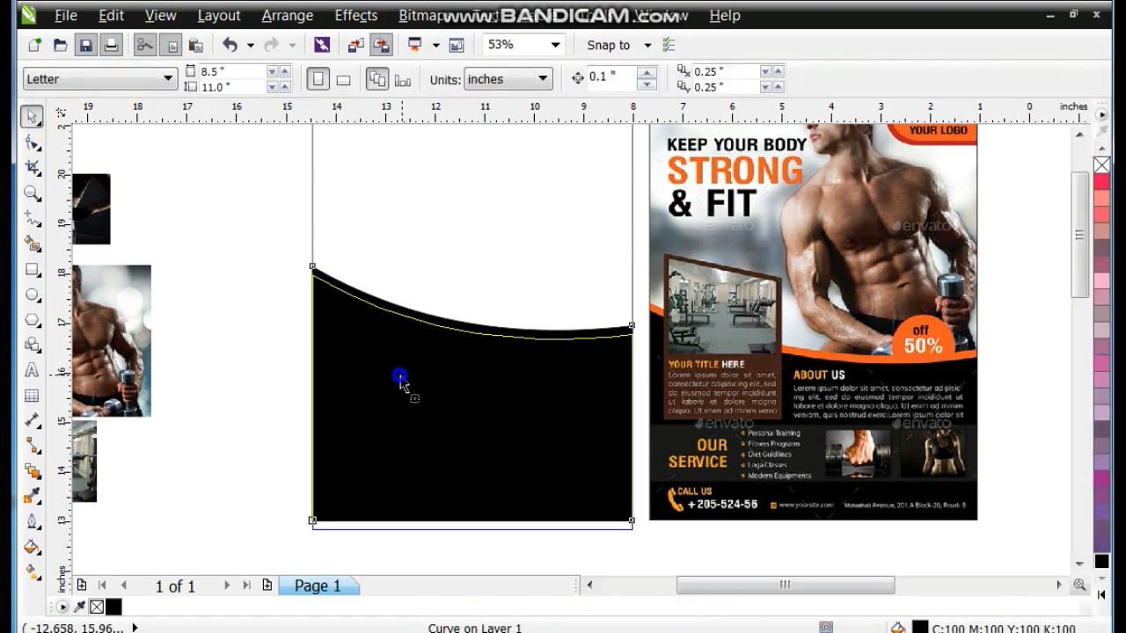
Duplicate the black curved shape slightly lower and fill the original behind it with orange (C:0 M:60 Y:100 K:0)
click(400, 378)
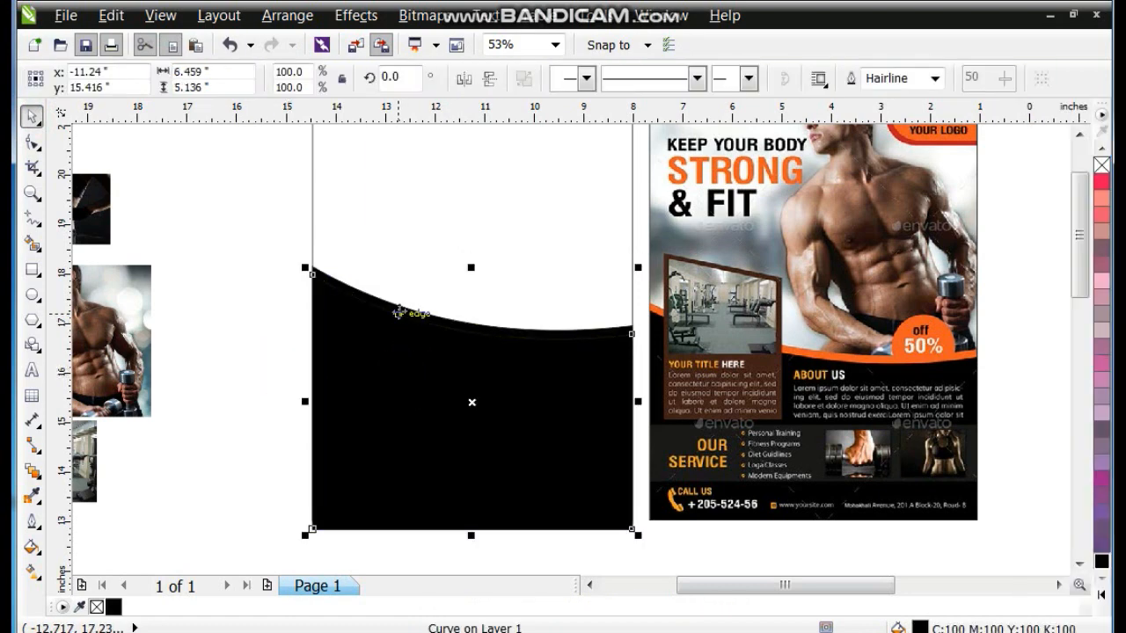
click(1102, 595)
right_click(1045, 460)
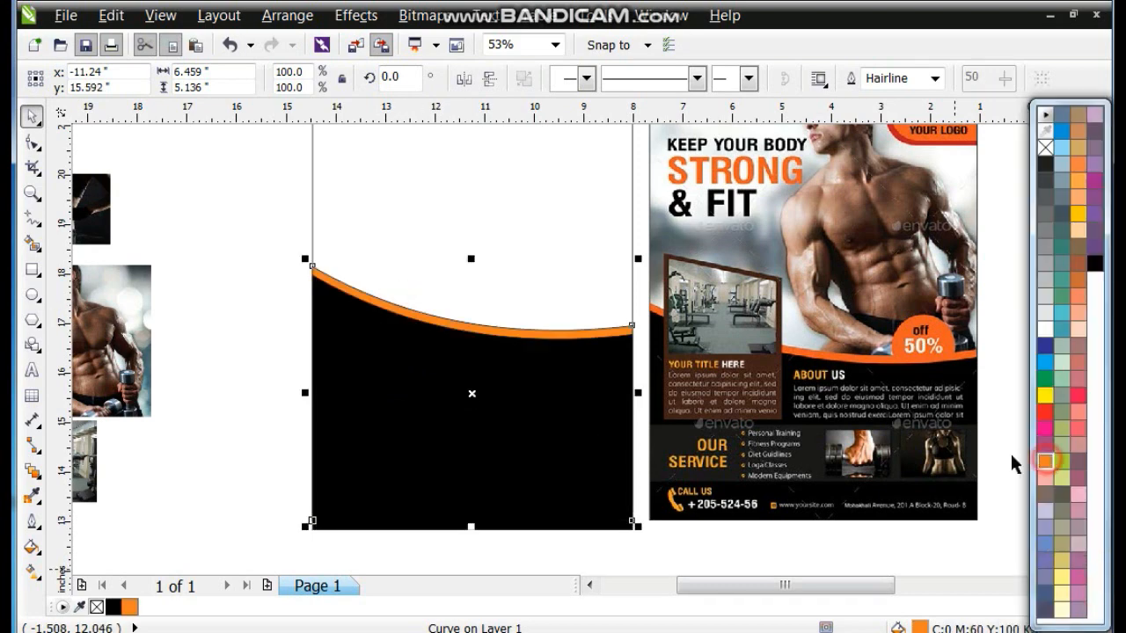
click(253, 383)
Remove the outline from both the black and the orange curved shapes
click(407, 407)
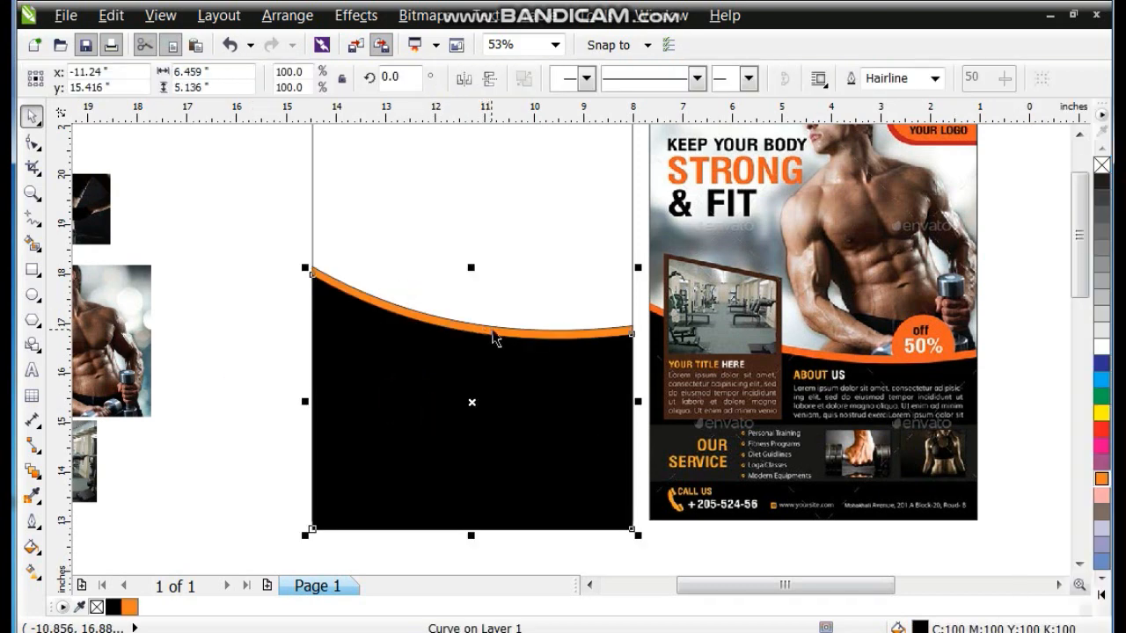
shift+click(523, 336)
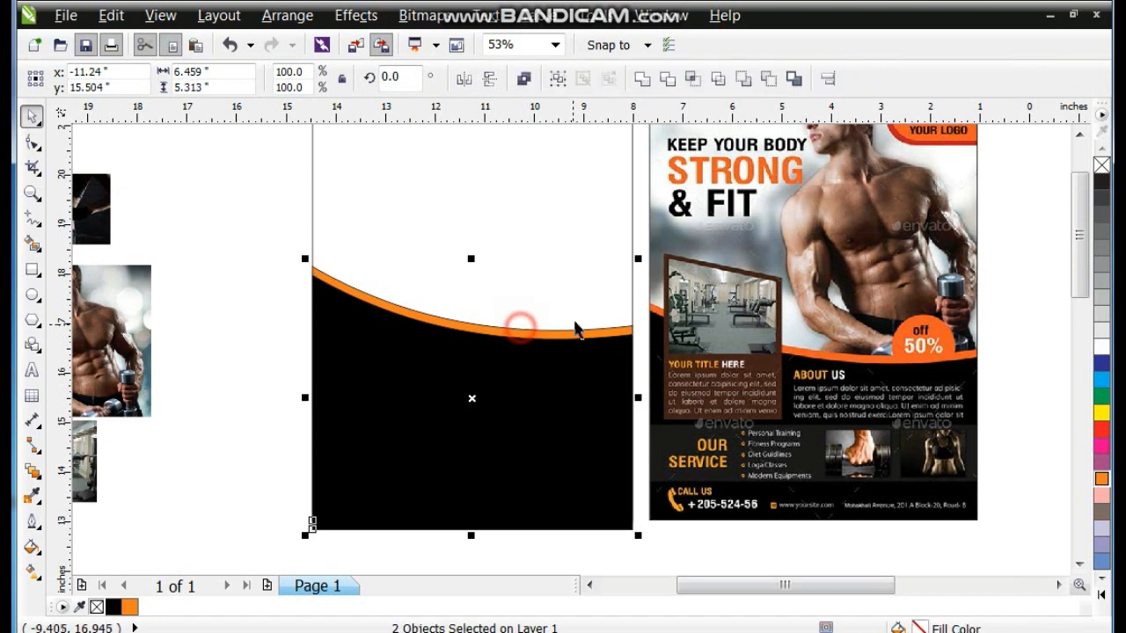
right_click(1101, 167)
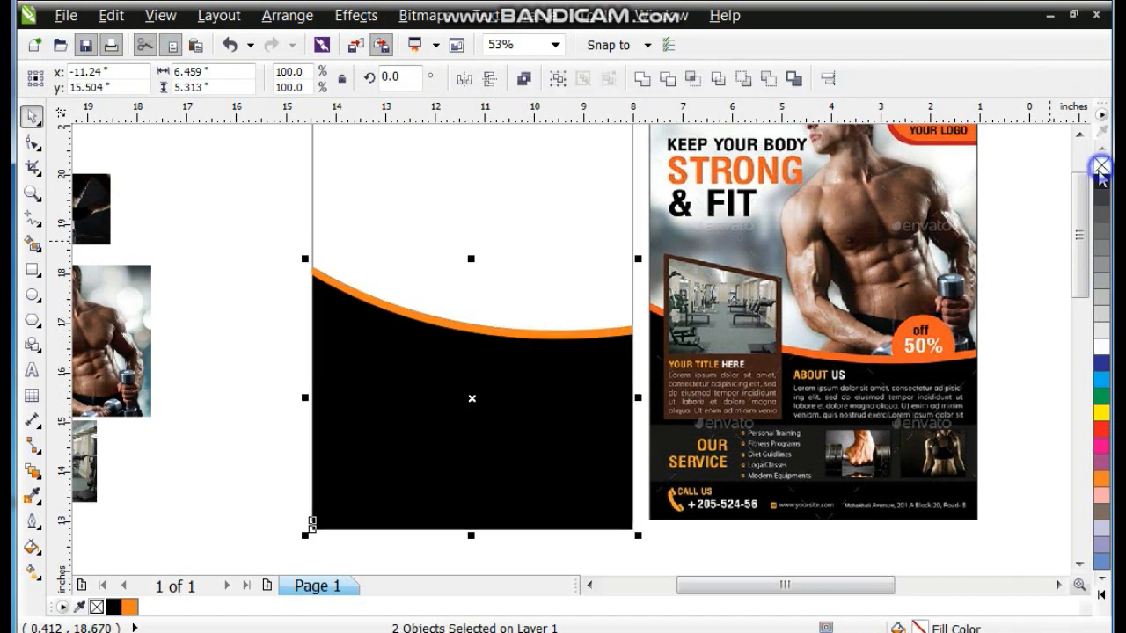
click(200, 298)
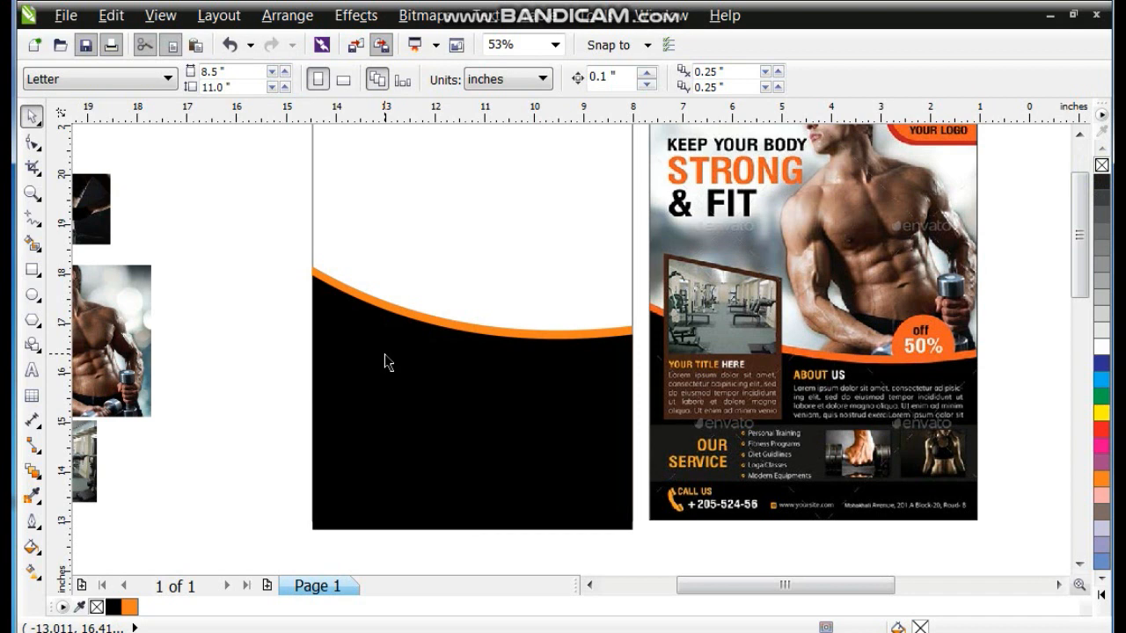
Move the athlete photo onto the upper part of the frame and enlarge it to about 7.26 × 5.43 inches
drag(123, 367, 483, 279)
click(1079, 134)
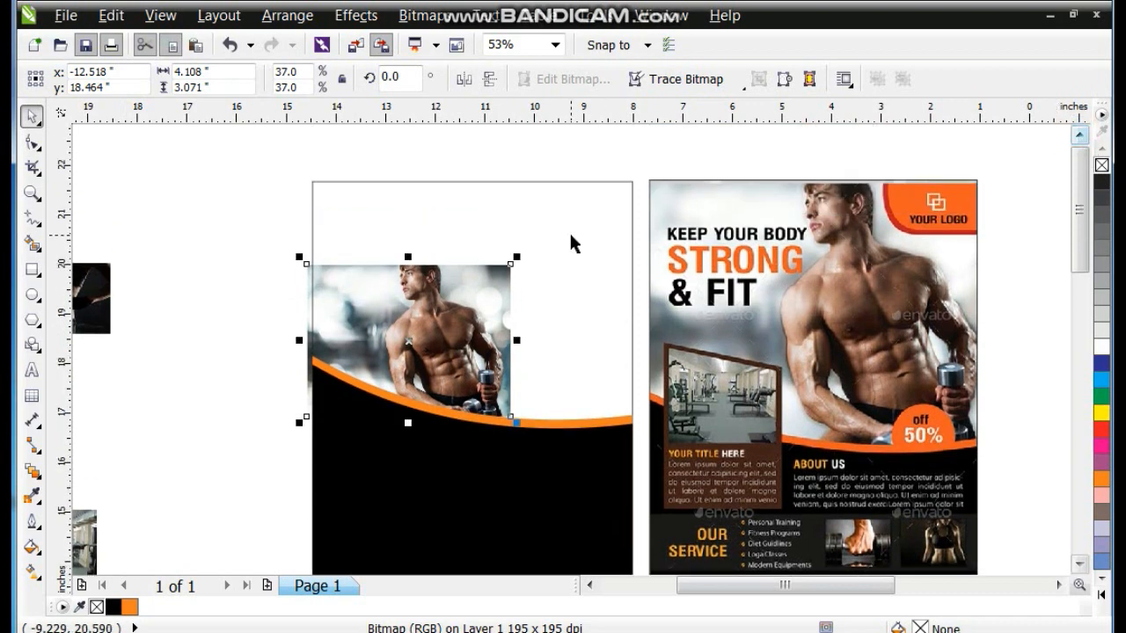
drag(517, 257, 666, 167)
drag(634, 418, 671, 447)
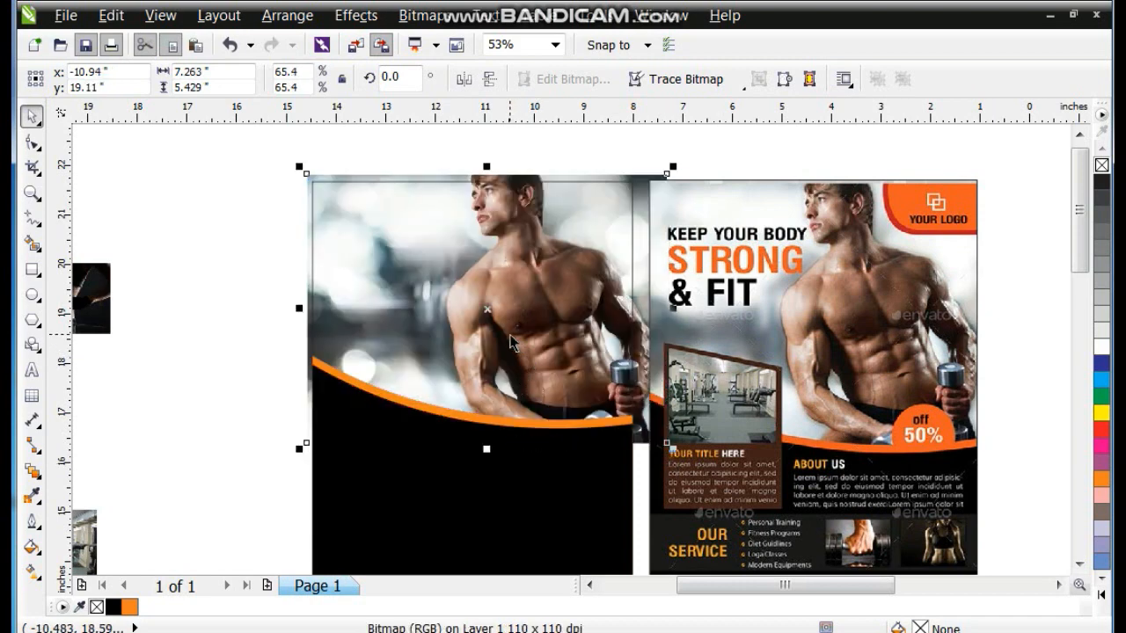
Nudge the athlete photo left within the frame and shrink it to about 7.07 × 5.28 inches
key(Left)
key(Left)
key(Left)
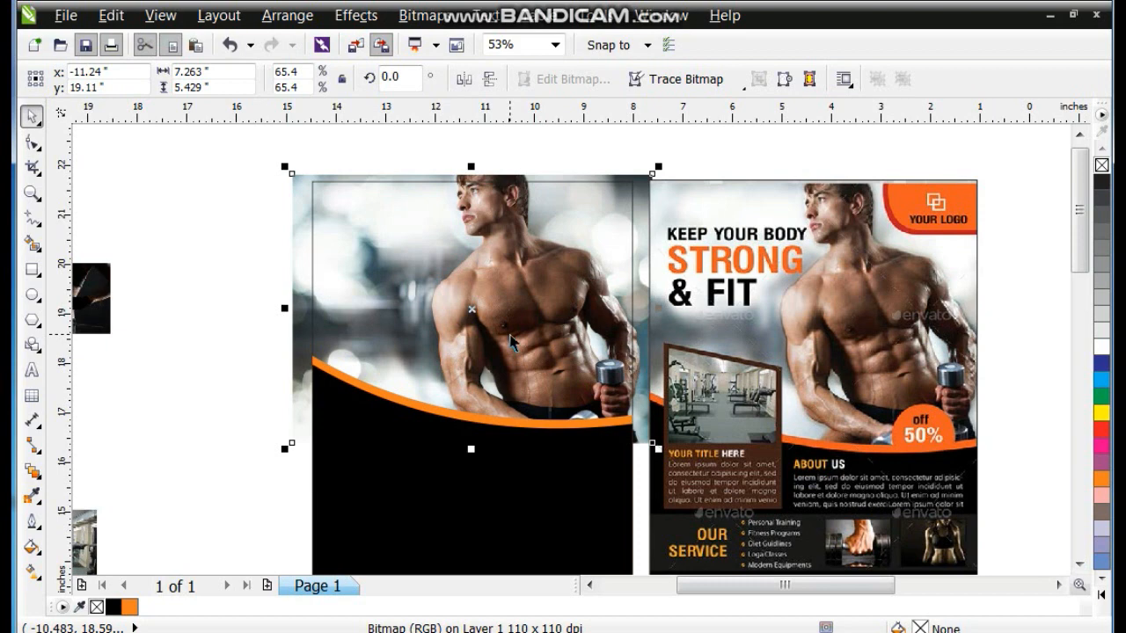
key(Left)
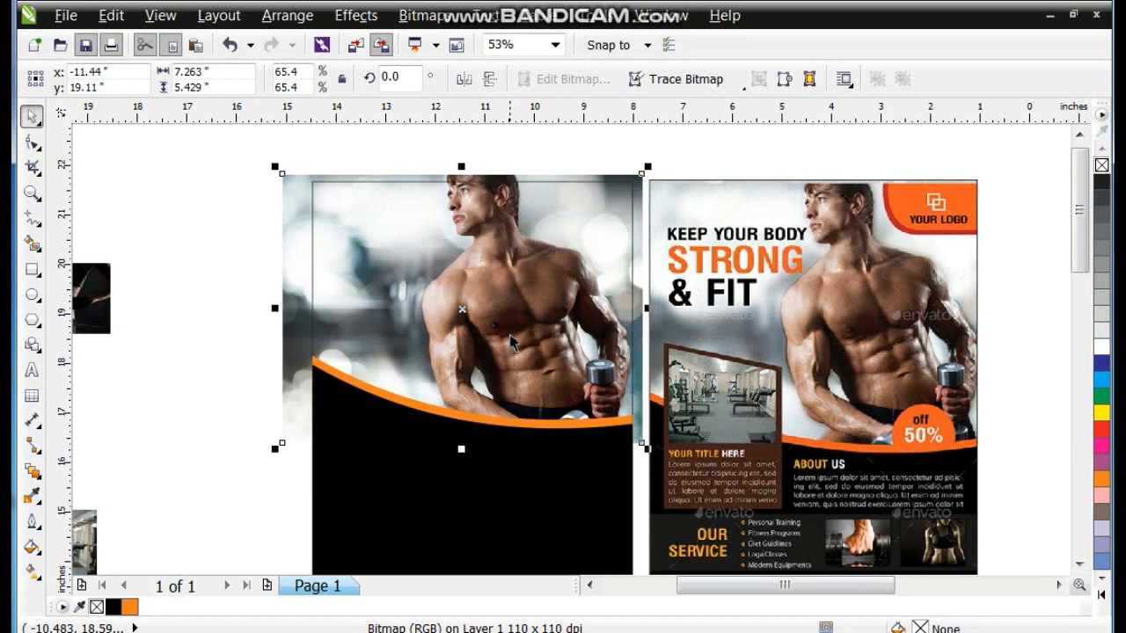
click(511, 340)
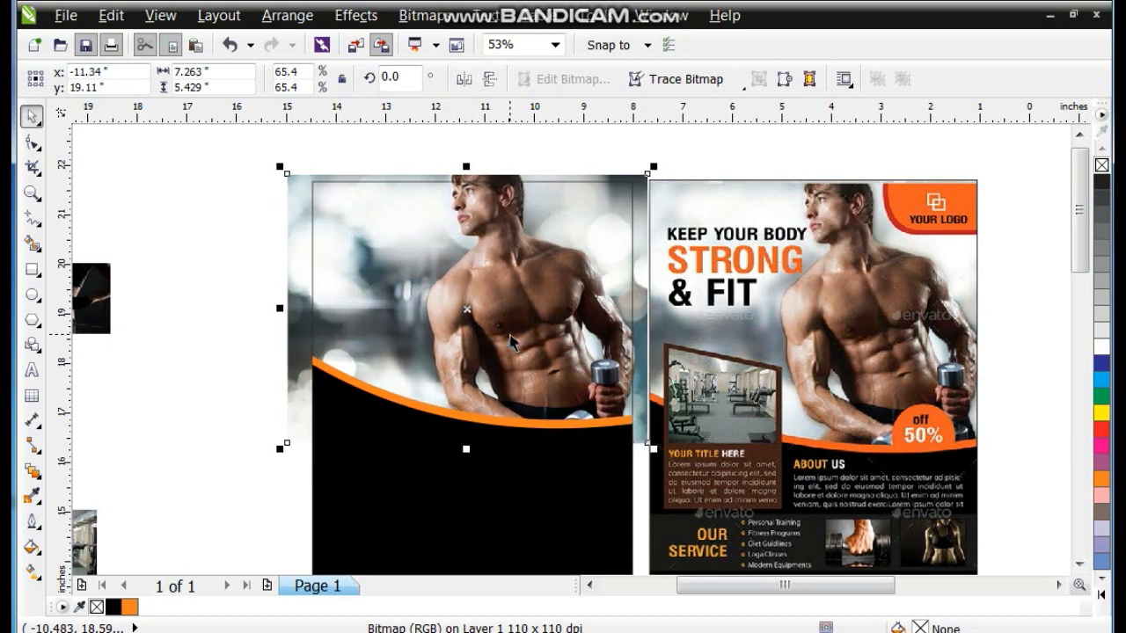
drag(278, 164, 290, 175)
click(290, 175)
PowerClip the athlete photo inside the flyer frame rectangle
click(339, 20)
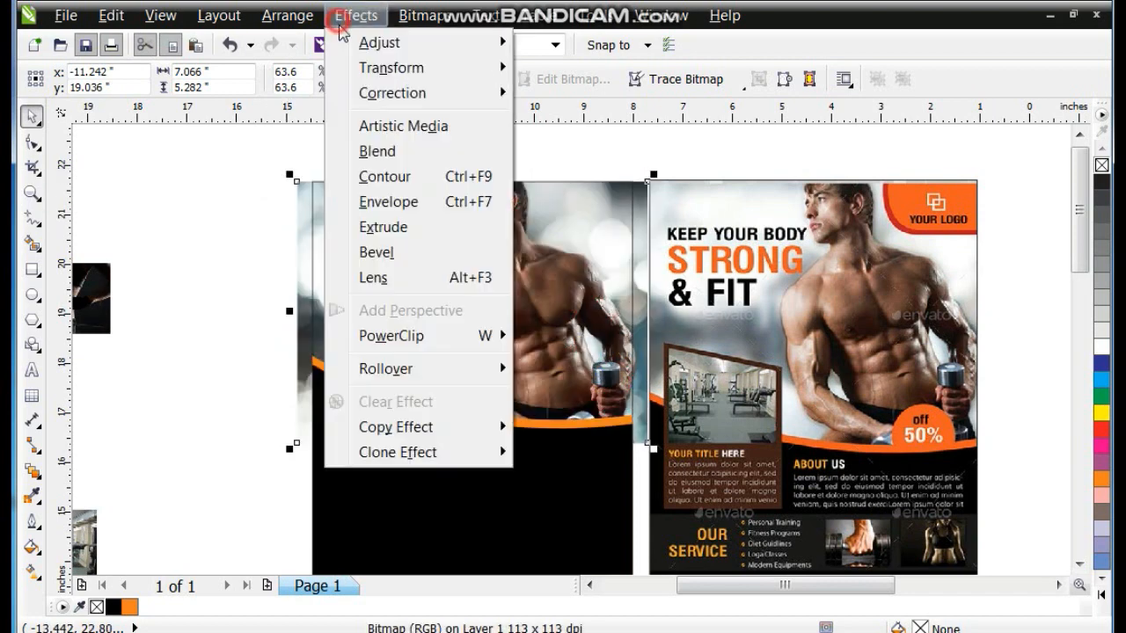
click(563, 336)
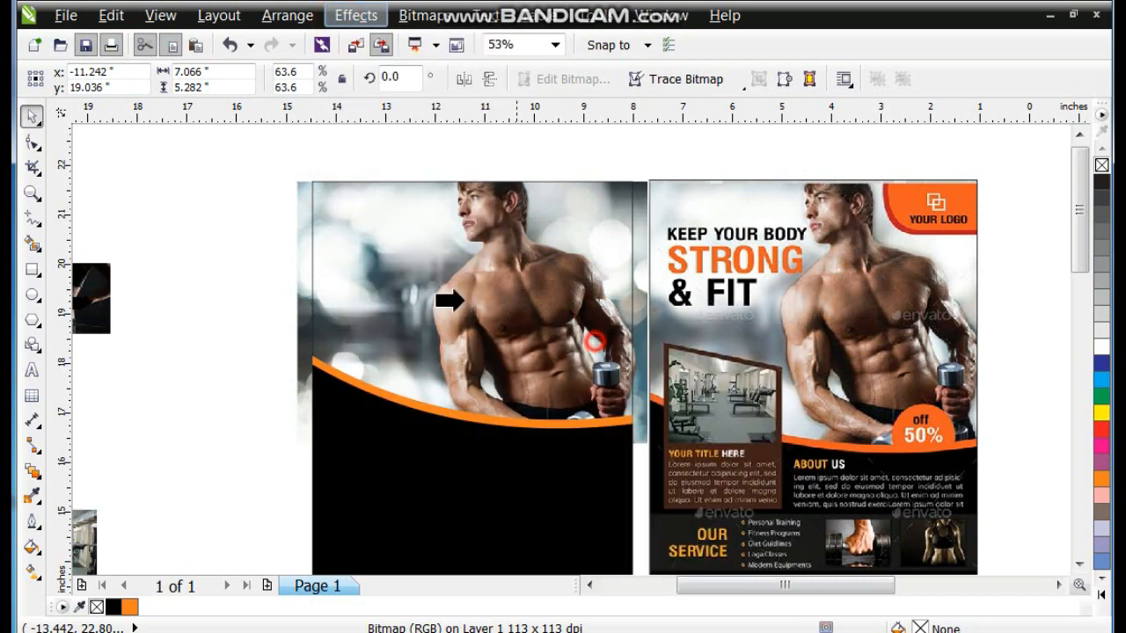
click(309, 206)
click(239, 250)
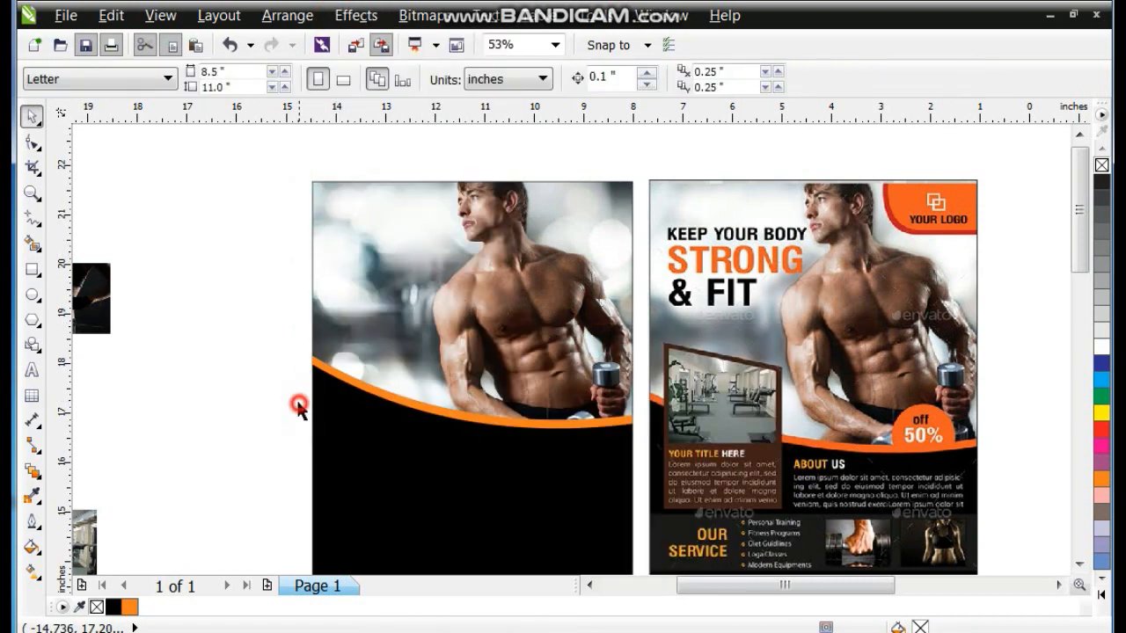
Draw a circle on the orange curve below the athlete's torso and scale it to about 1.24 inches wide
click(33, 297)
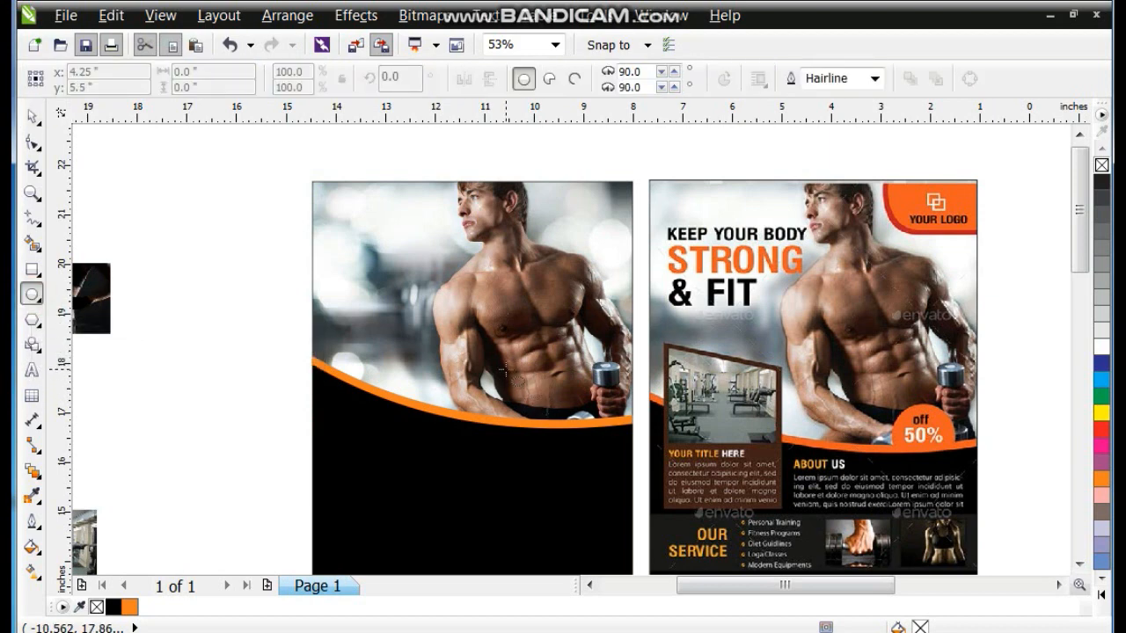
drag(498, 361, 580, 444)
click(33, 116)
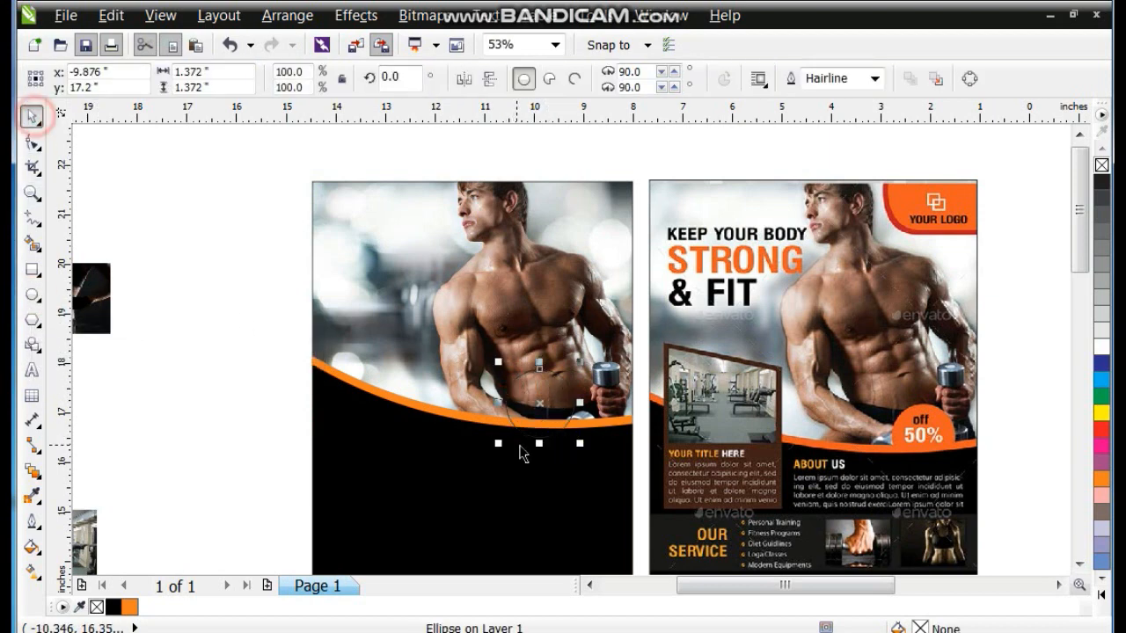
drag(536, 405, 559, 422)
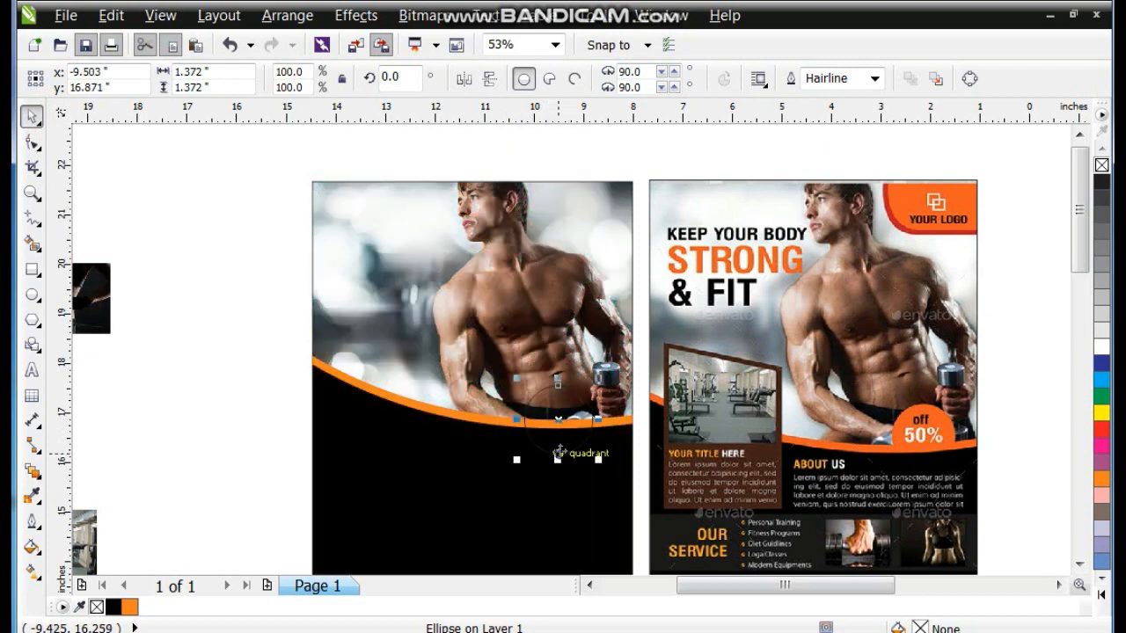
drag(523, 457, 530, 450)
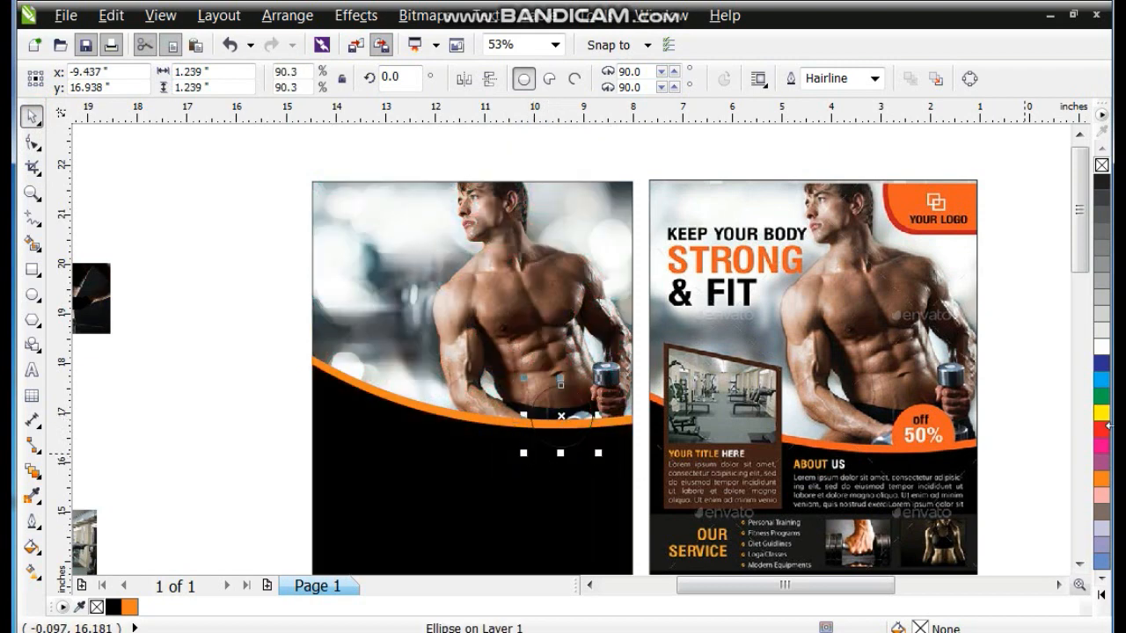
Fill the circle with orange and tint both it and the orange curved band with red to C:0 M:67 Y:100 K:0
click(1100, 476)
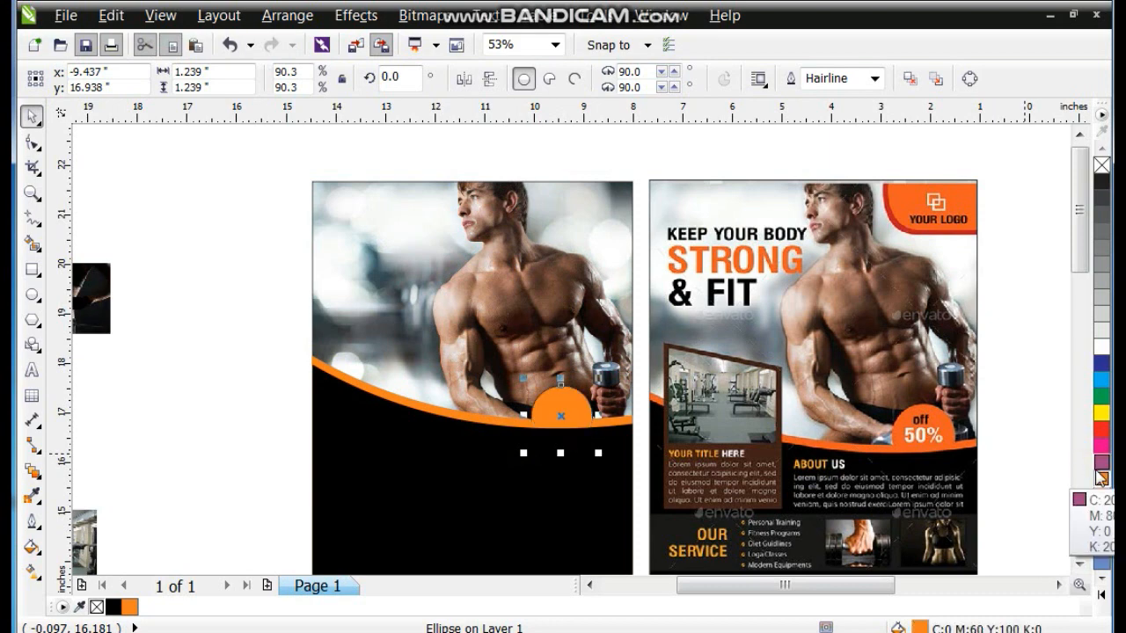
shift+click(440, 416)
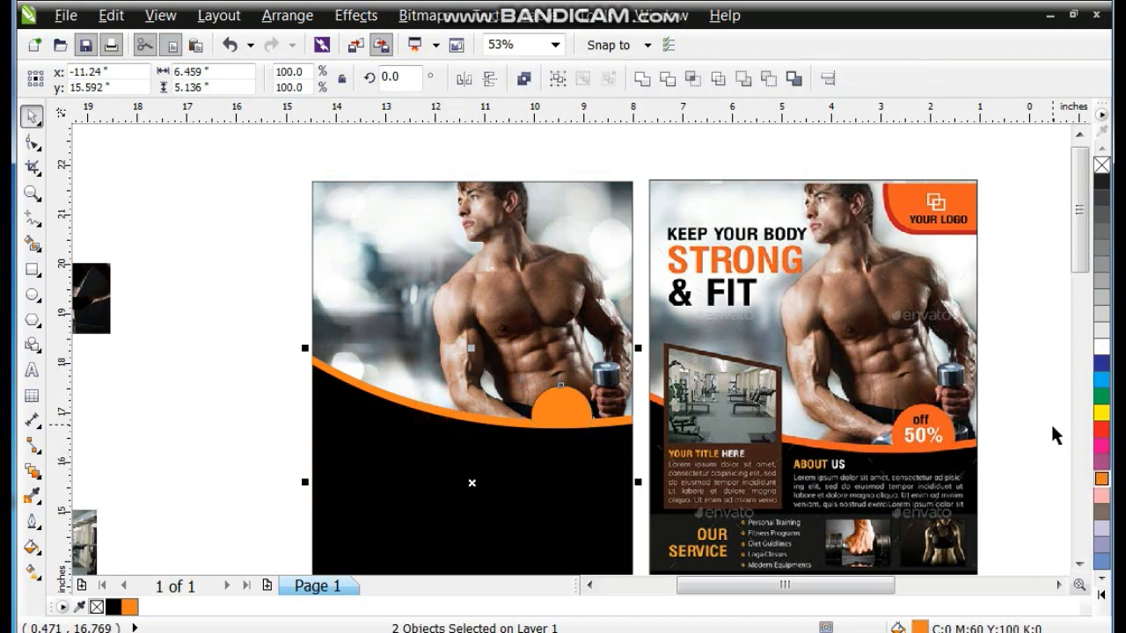
click(1100, 431)
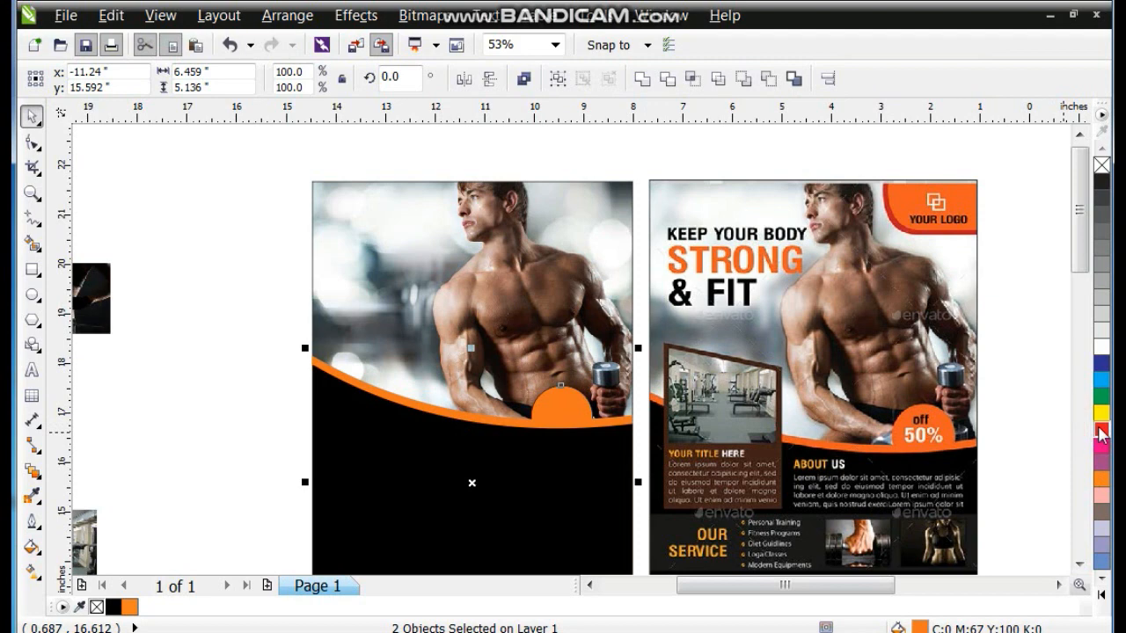
click(293, 374)
Reposition the orange circle slightly on the curve and reduce it to about 1.16 inches wide
drag(561, 405, 574, 404)
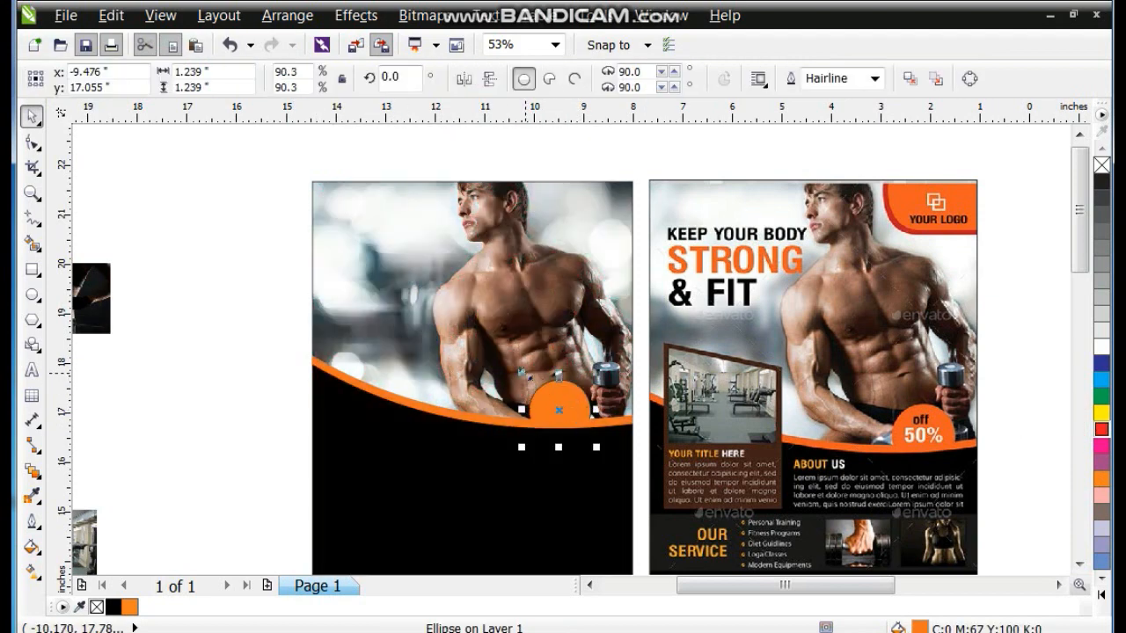
drag(521, 373, 525, 377)
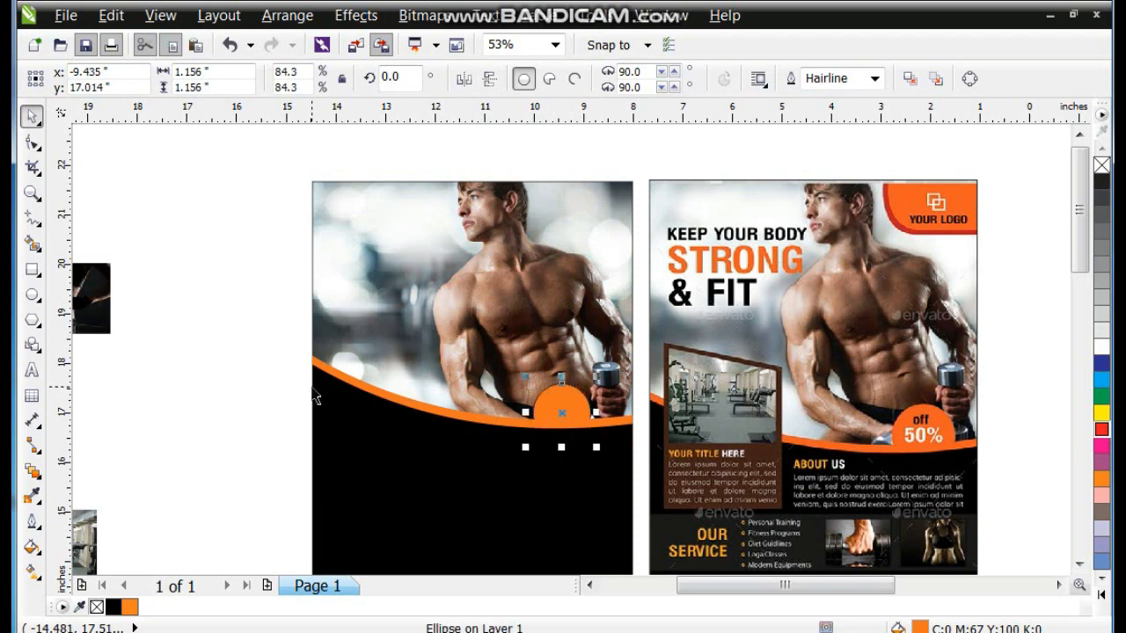
click(273, 386)
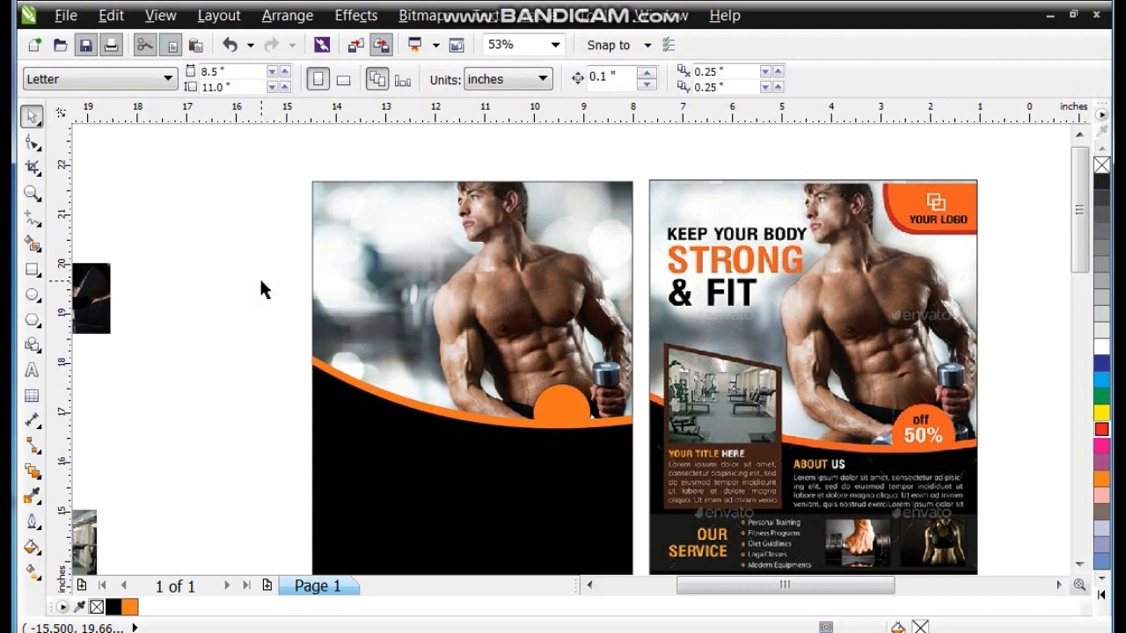
Draw a rectangle about 3.65 by 1.76 inches over the flyer's upper-right corner and round its corners to about 0.588 inches
click(33, 271)
drag(539, 151, 720, 238)
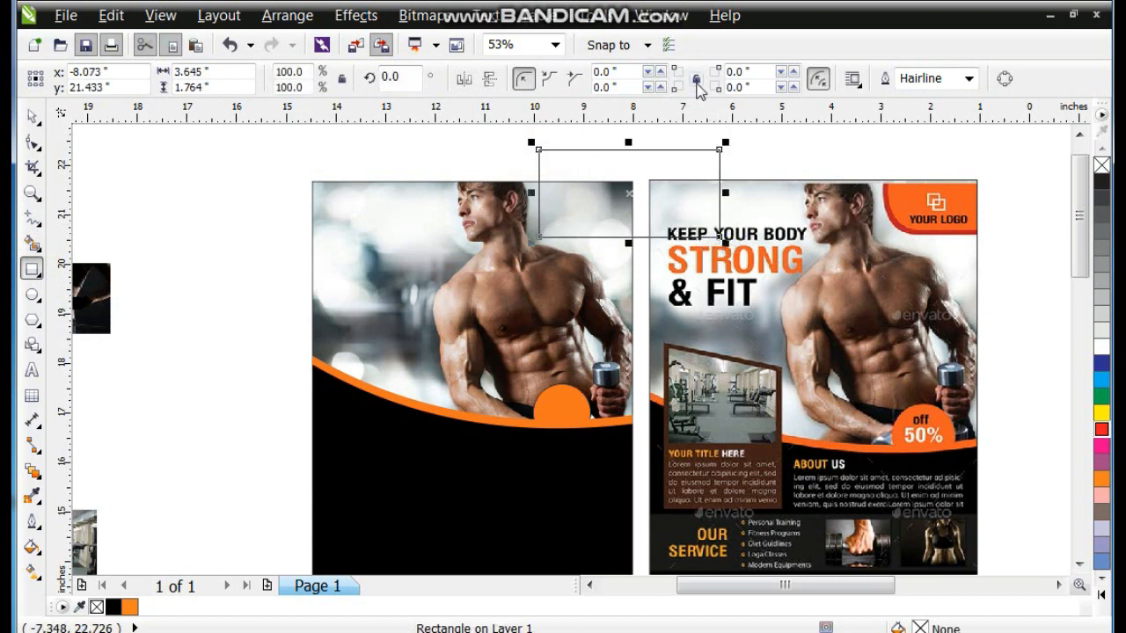
key(space)
click(31, 142)
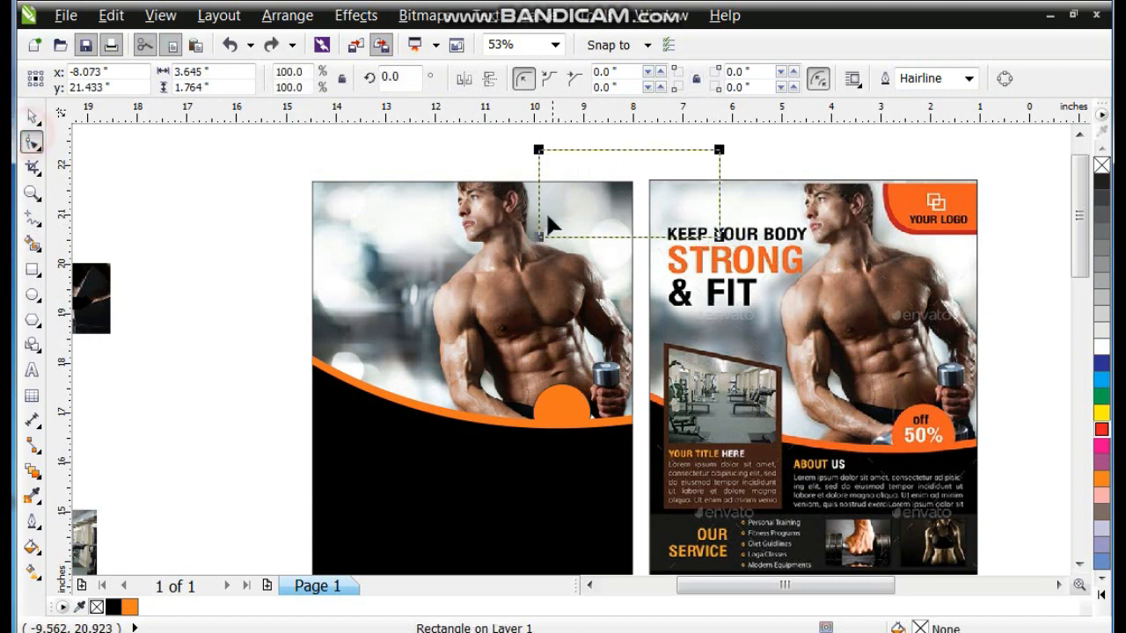
drag(540, 240, 574, 242)
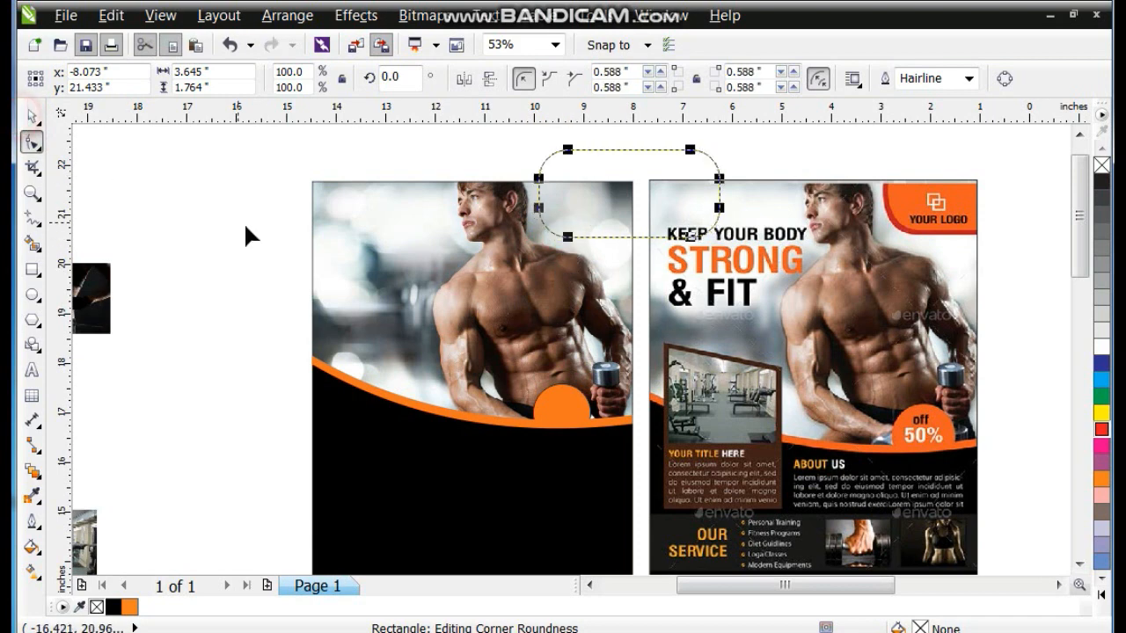
click(31, 115)
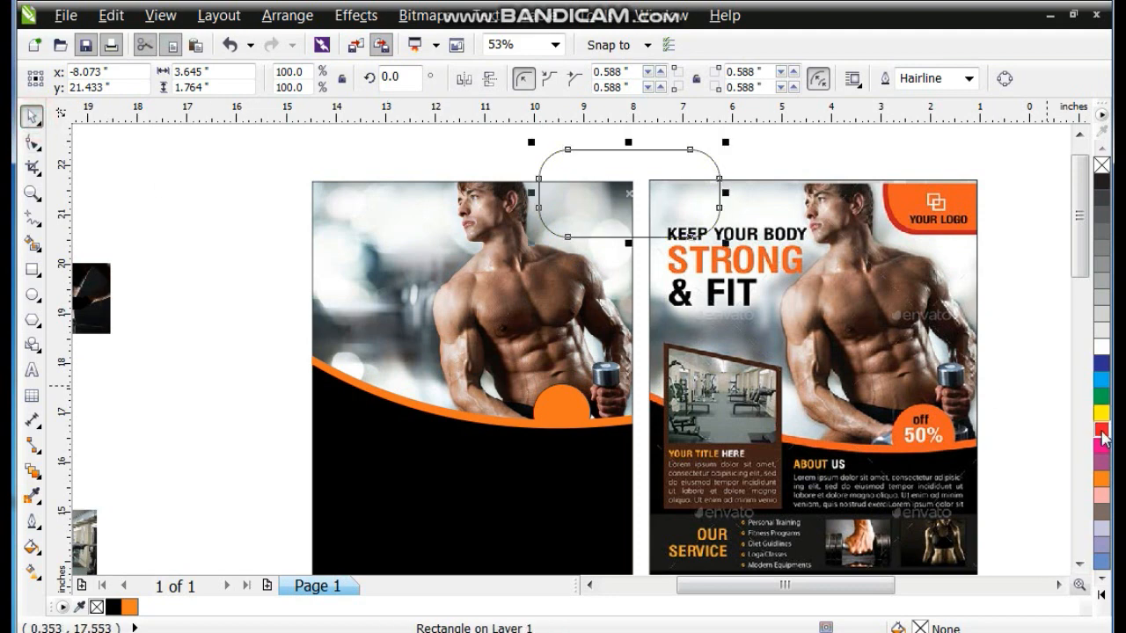
Fill the rounded rectangle with orange, place a slightly smaller copy on it and tint the rear shape with red to C:0 M:83 Y:100 K:0
click(1103, 475)
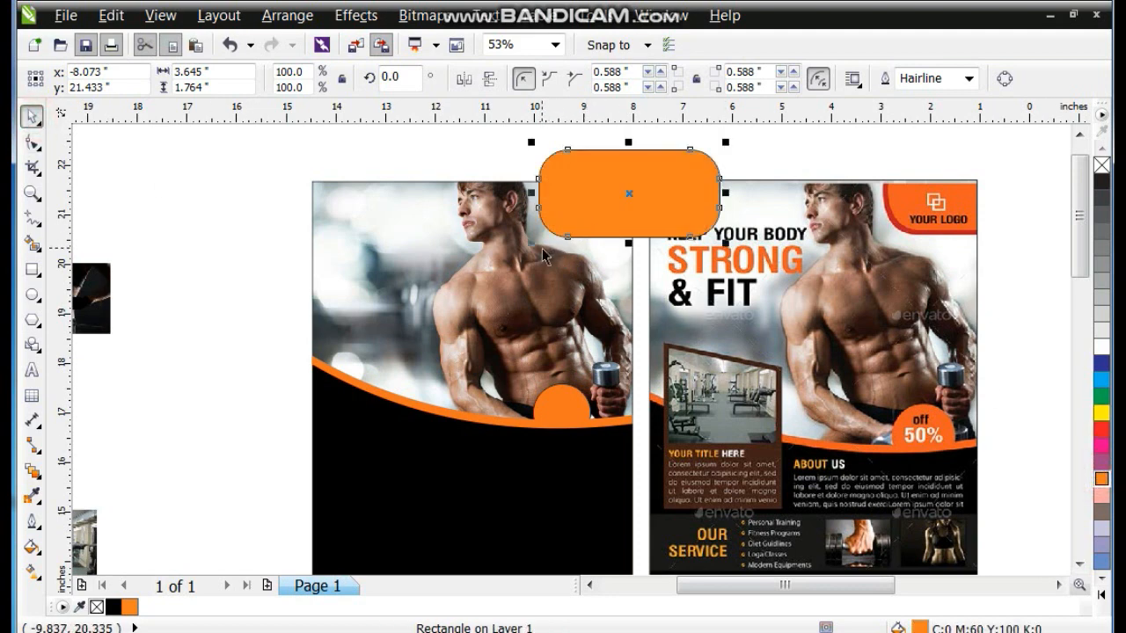
drag(725, 243, 649, 216)
drag(709, 192, 719, 198)
key(ctrl+z)
key(ctrl+z)
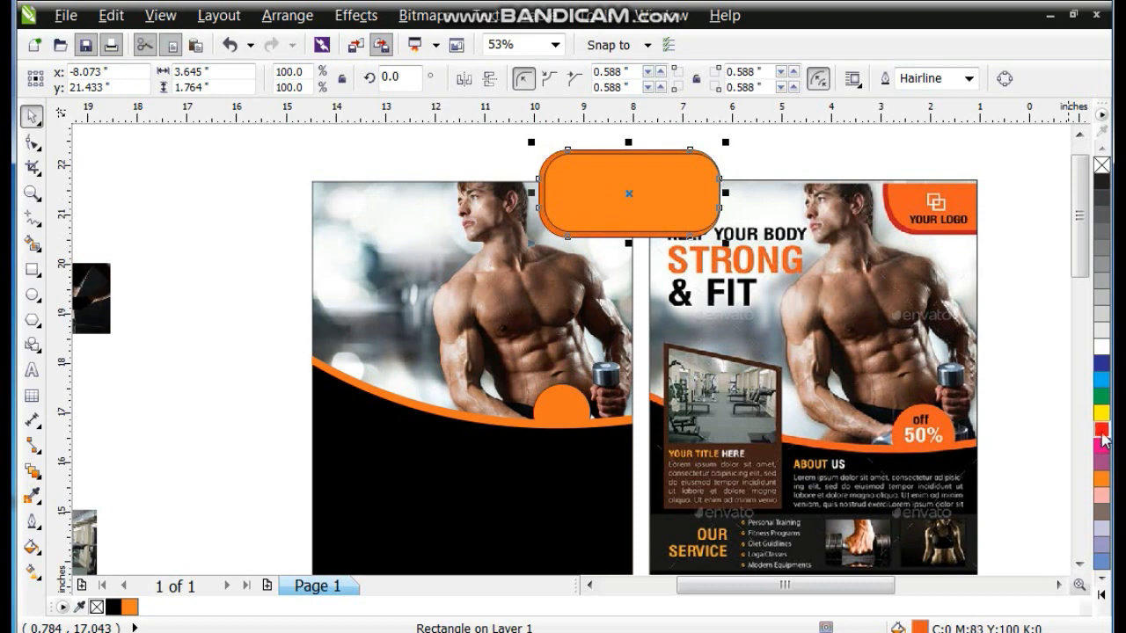
Remove the outlines of both rounded rectangles and PowerClip them inside the flyer frame at its upper-right corner
drag(528, 146, 882, 262)
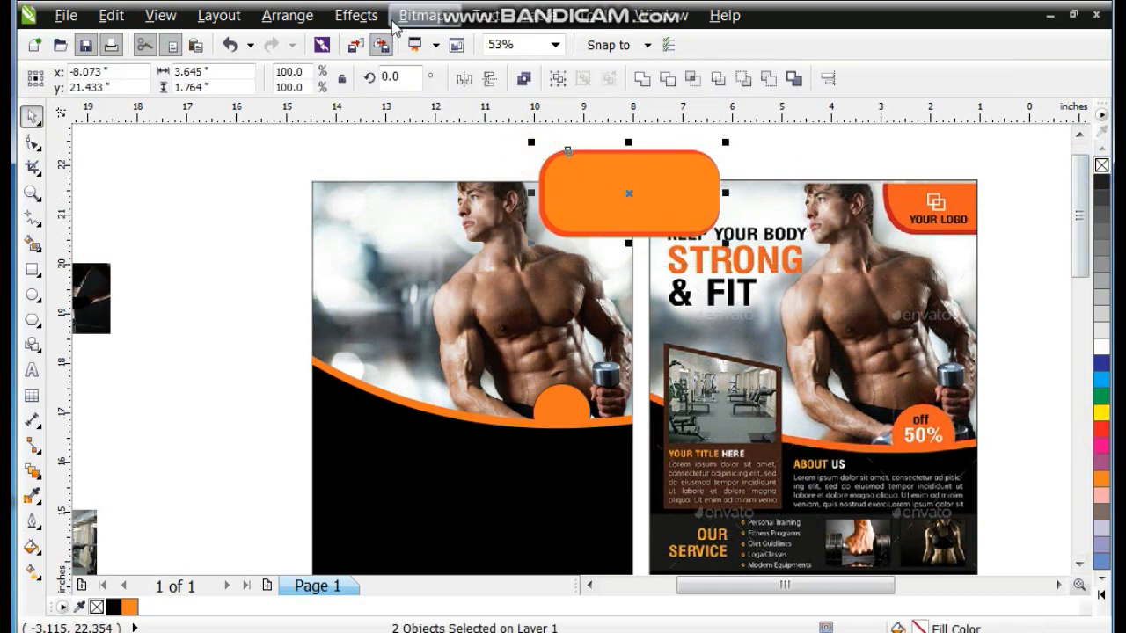
click(362, 15)
click(563, 337)
click(377, 213)
click(251, 212)
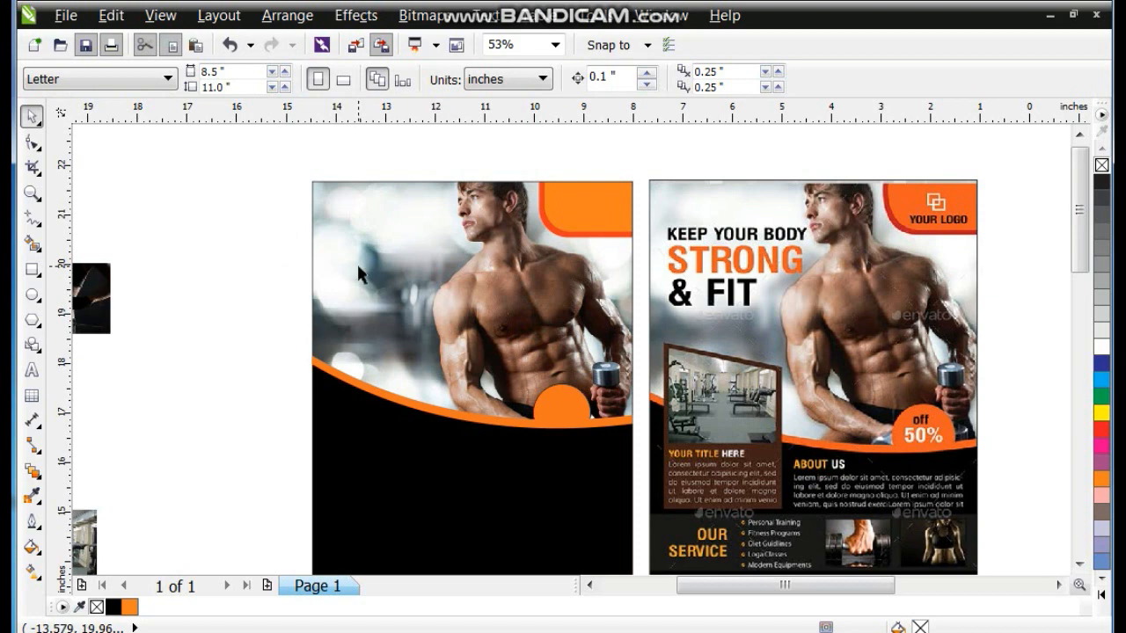
Remove the outline from the orange circle on the curve
drag(244, 269, 662, 470)
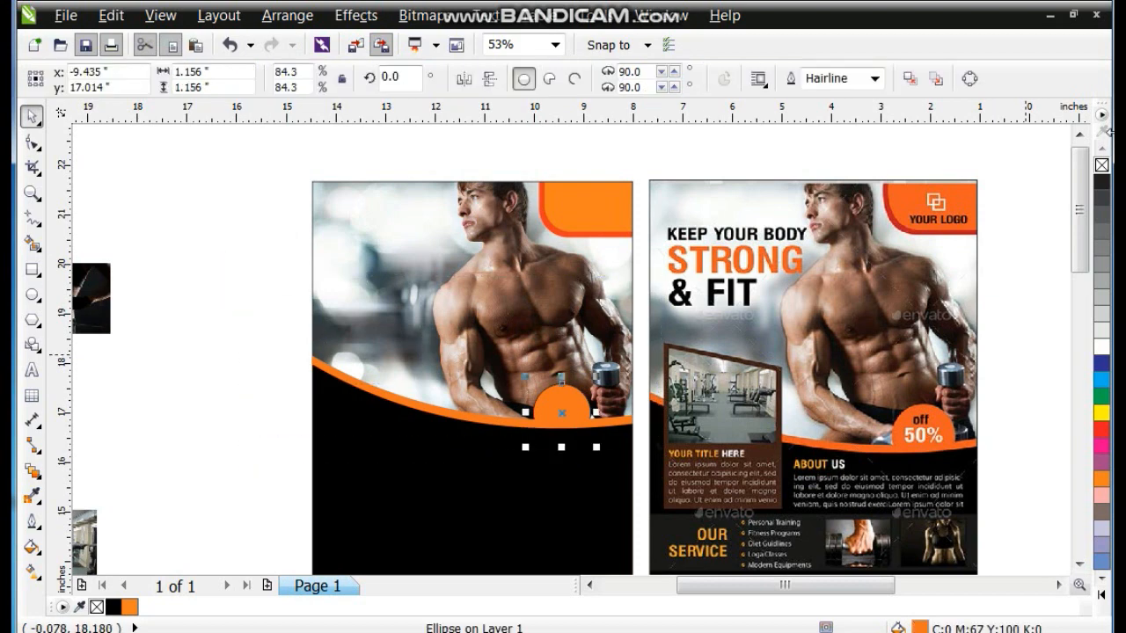
click(1025, 273)
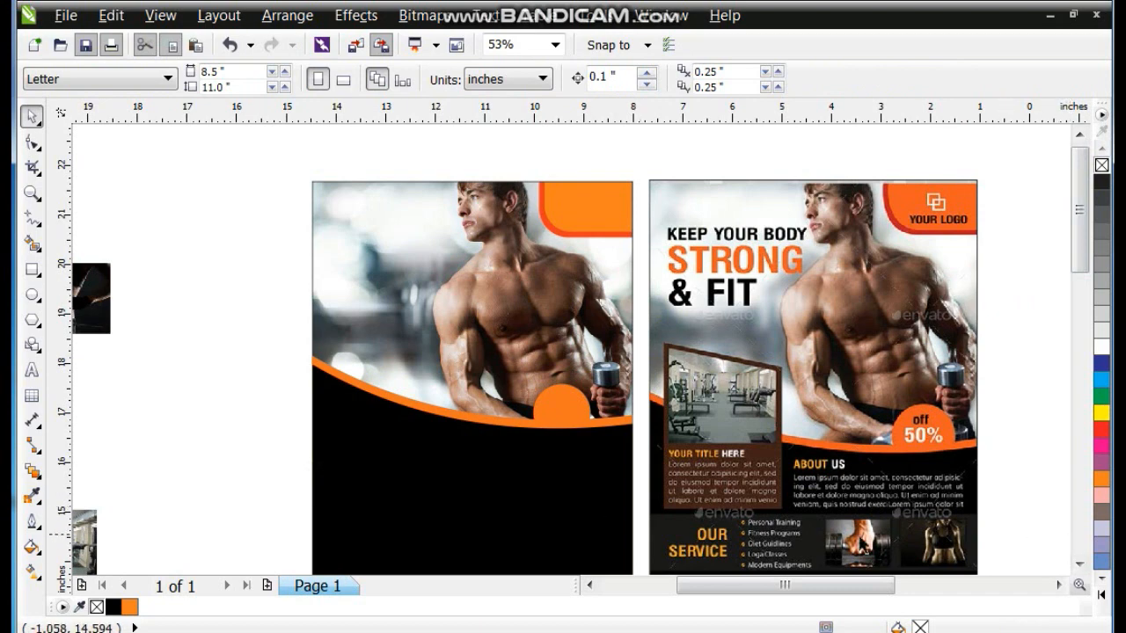
Draw a rectangle across the curve's left end, convert it to curves, lower its top-right corner and scale it to about 2.14 by 3.07 inches
click(33, 269)
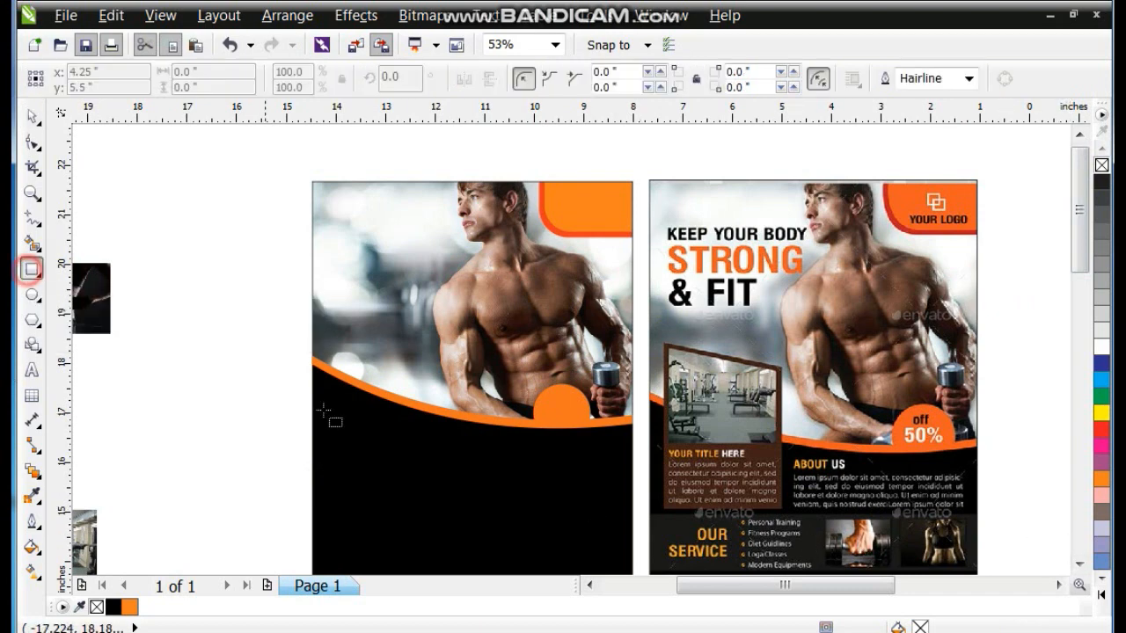
drag(325, 322, 449, 497)
click(31, 143)
key(ctrl+q)
drag(449, 322, 448, 349)
key(space)
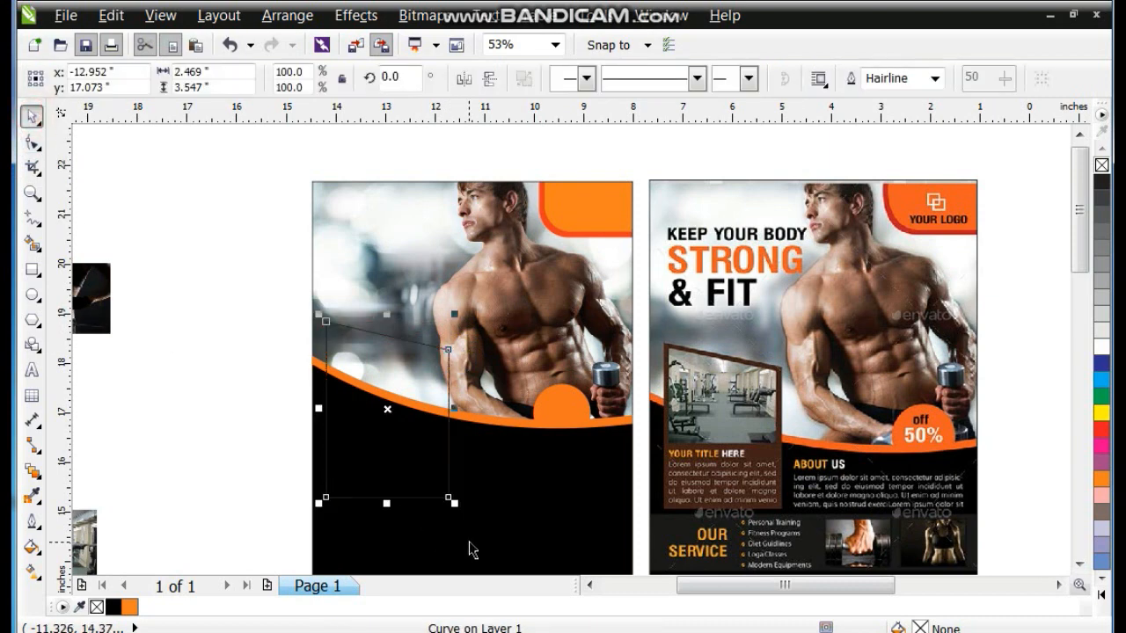
drag(457, 504, 433, 476)
mouse_move(380, 402)
mouse_down()
mouse_move(400, 415)
mouse_move(381, 405)
mouse_up()
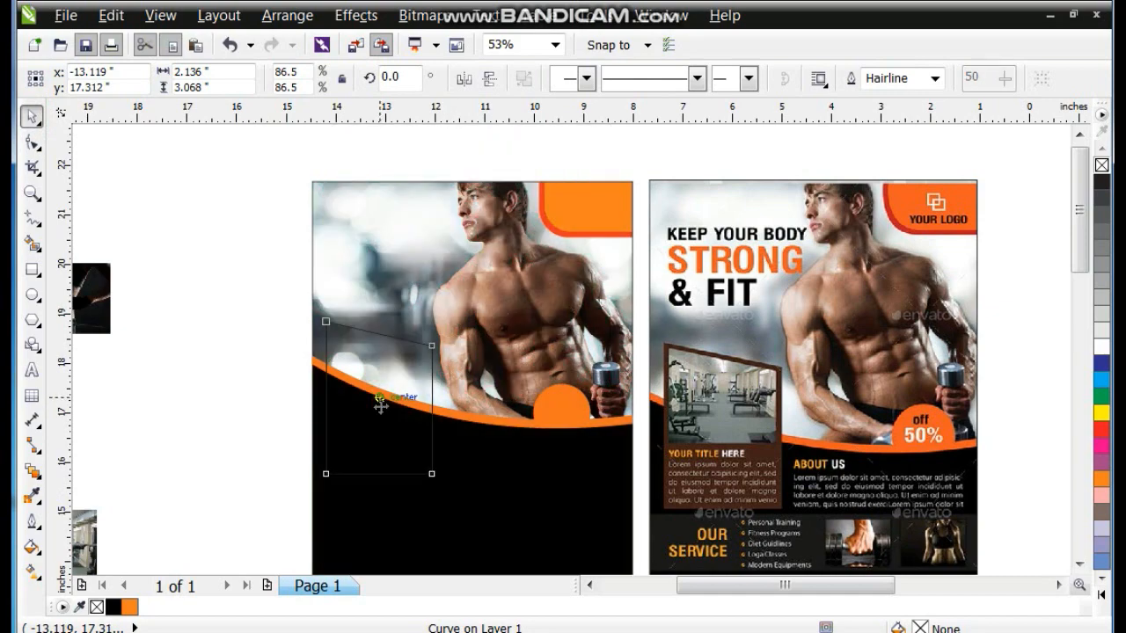
Fill the slant-topped panel with a dark red uniform fill of C:33 M:99 Y:100 K:50
click(35, 573)
click(81, 385)
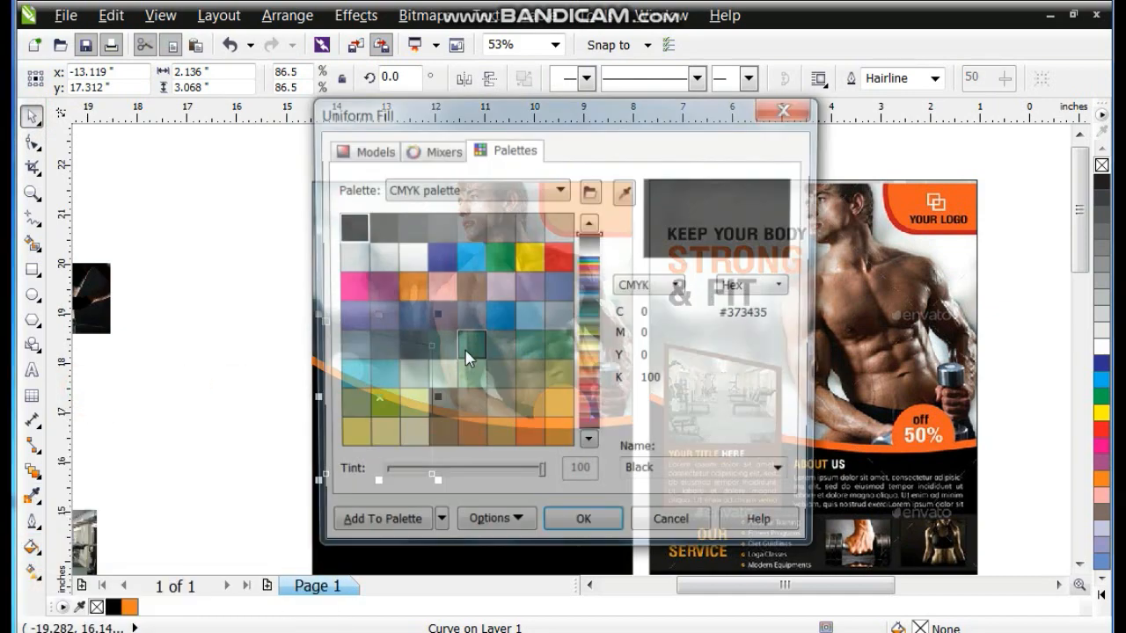
click(368, 149)
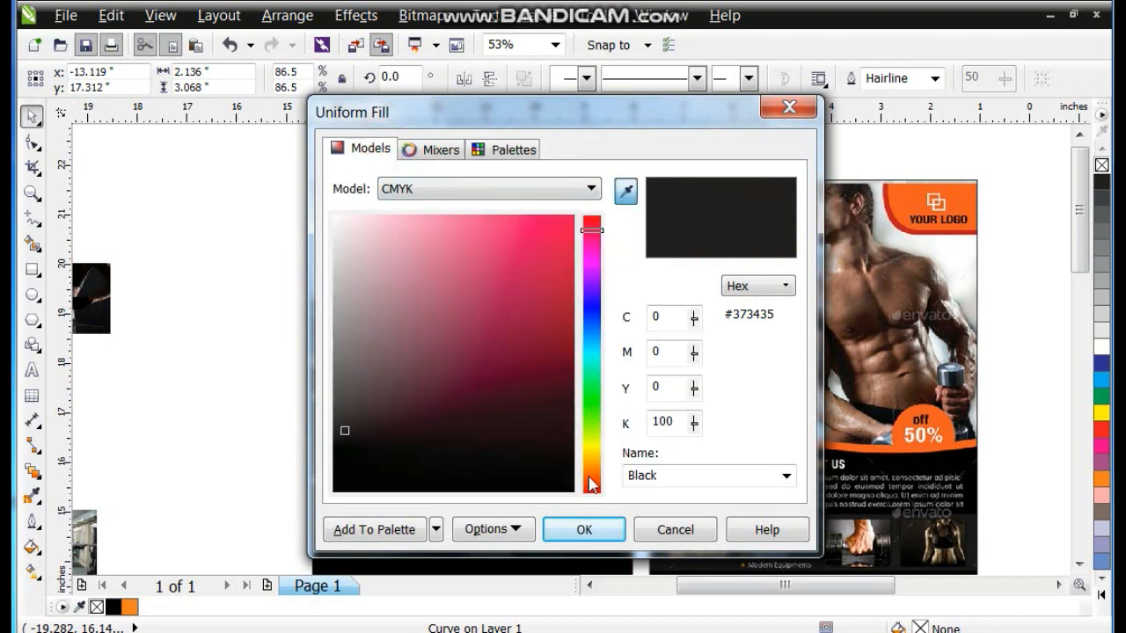
drag(592, 480, 592, 493)
drag(547, 391, 550, 360)
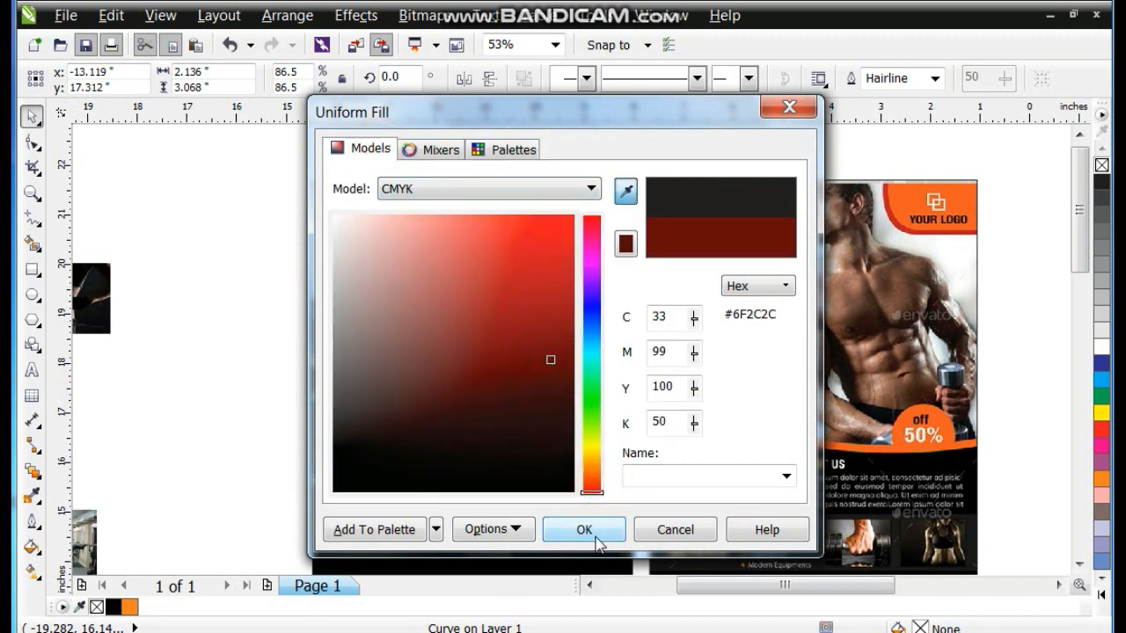
click(584, 530)
click(163, 437)
click(348, 436)
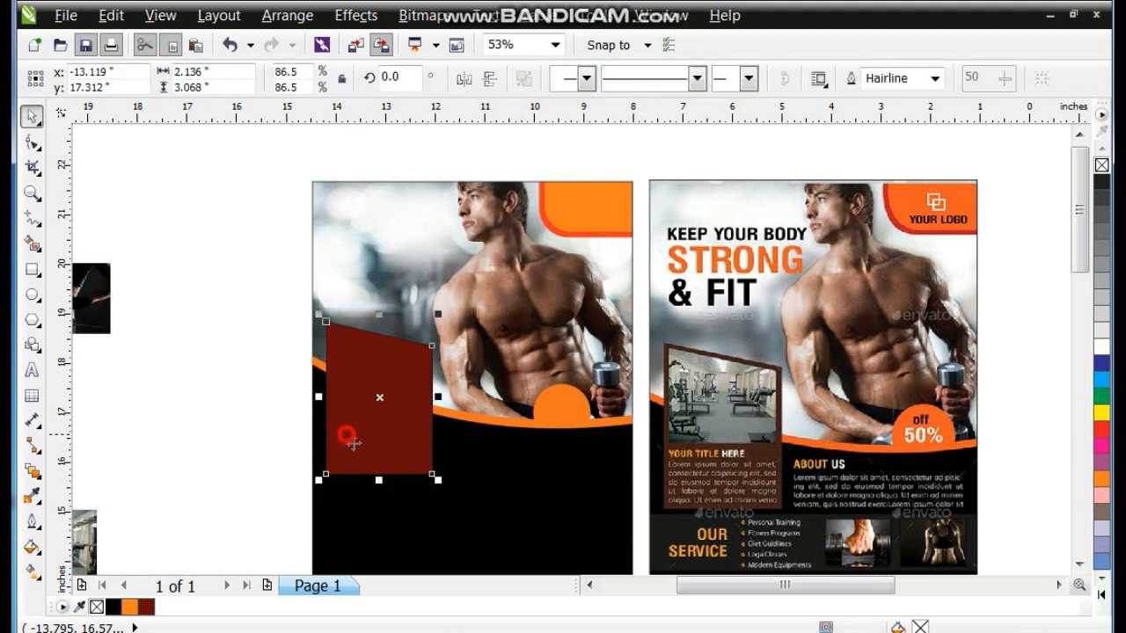
mouse_move(315, 398)
mouse_down()
mouse_move(306, 395)
mouse_move(317, 398)
mouse_up()
click(254, 435)
click(409, 430)
scroll(603, 360, up, 3)
scroll(659, 360, down, 2)
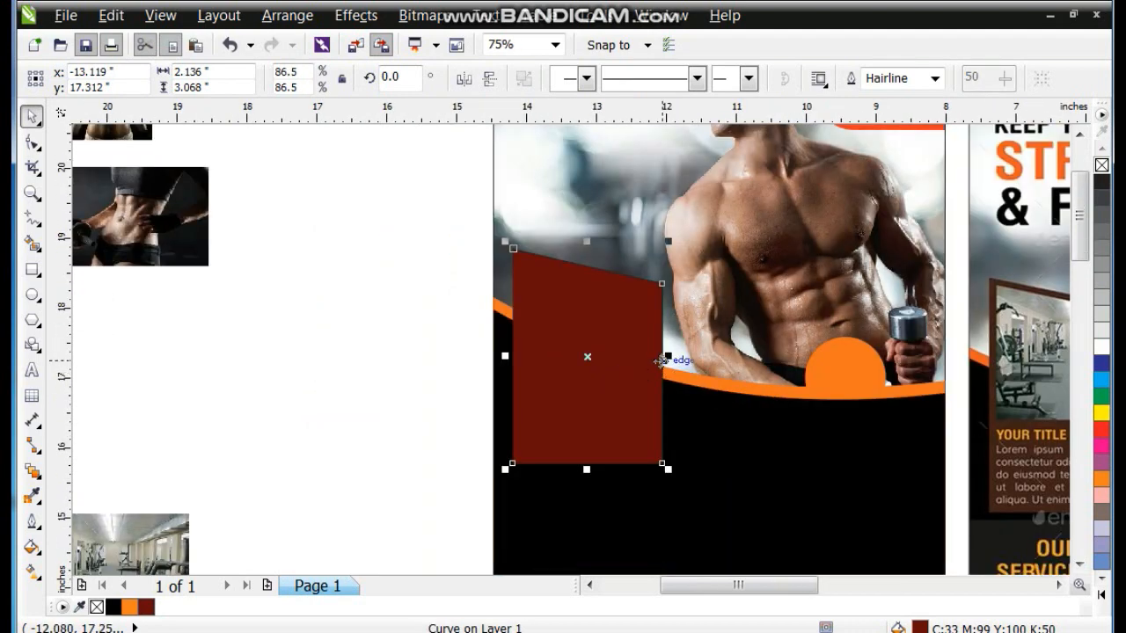
drag(504, 357, 497, 357)
click(742, 501)
scroll(523, 397, down, 2)
key(Escape)
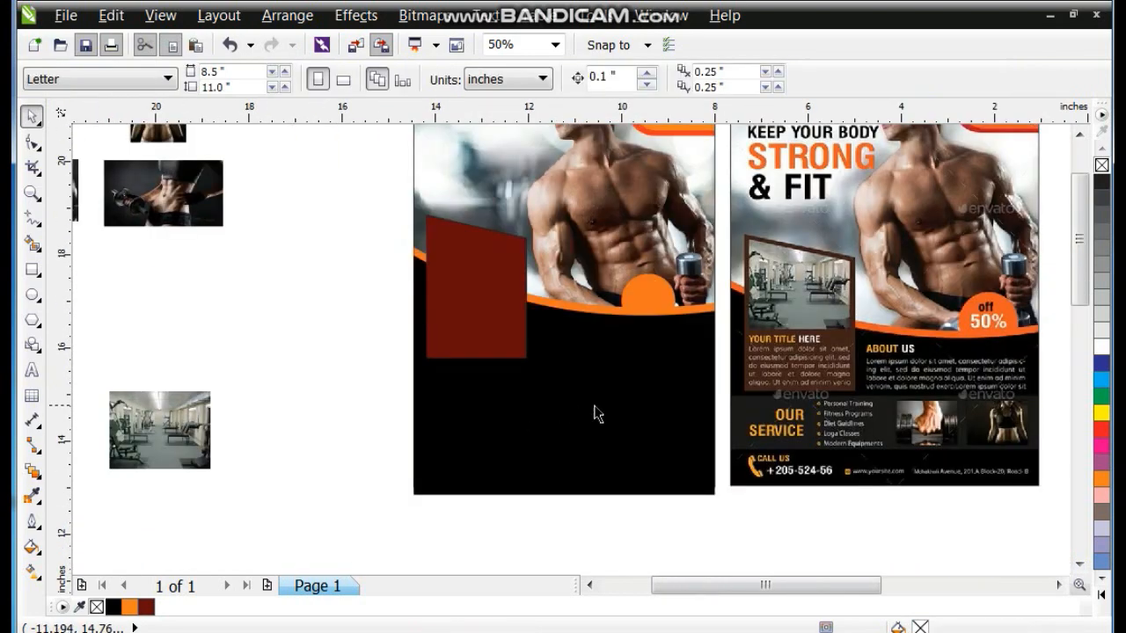
scroll(595, 415, down, 2)
drag(472, 211, 848, 471)
key(shift+F2)
click(333, 384)
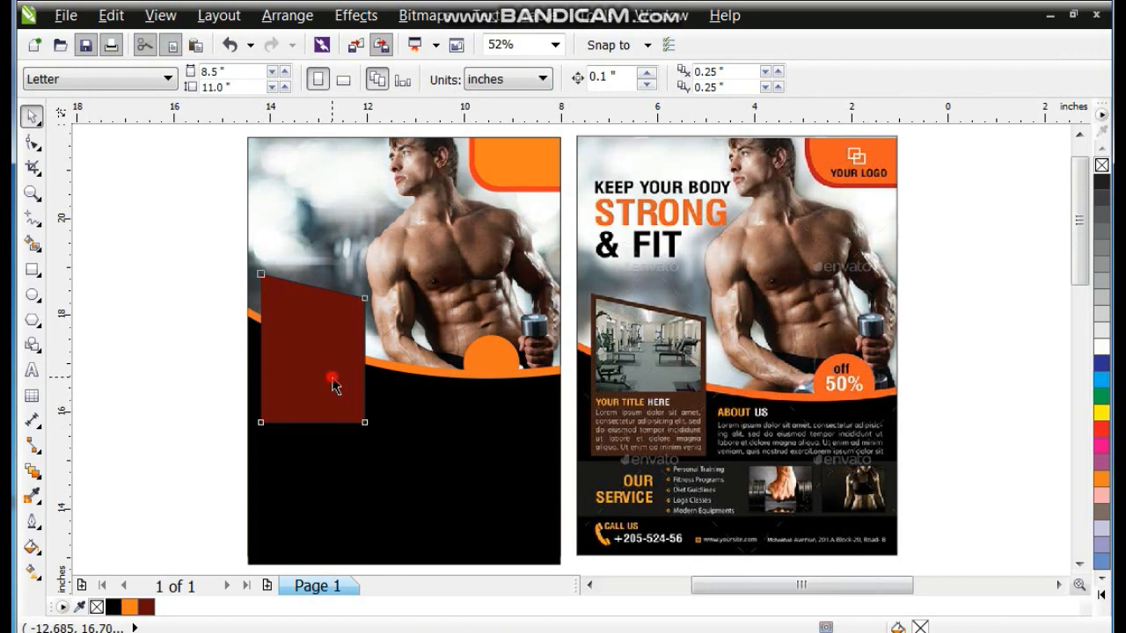
click(189, 385)
Make a centred copy of the dark red panel about 1.93 inches wide and raise its bottom edge to leave it about 1.61 inches high
click(32, 194)
drag(224, 254, 466, 448)
click(32, 116)
click(554, 371)
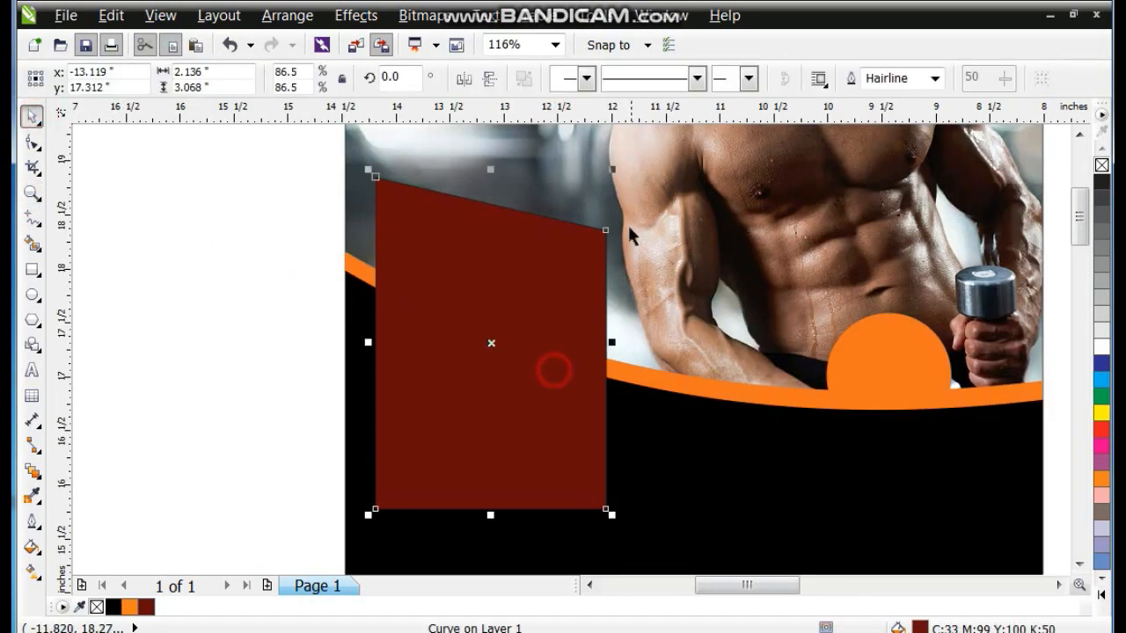
drag(613, 168, 613, 185)
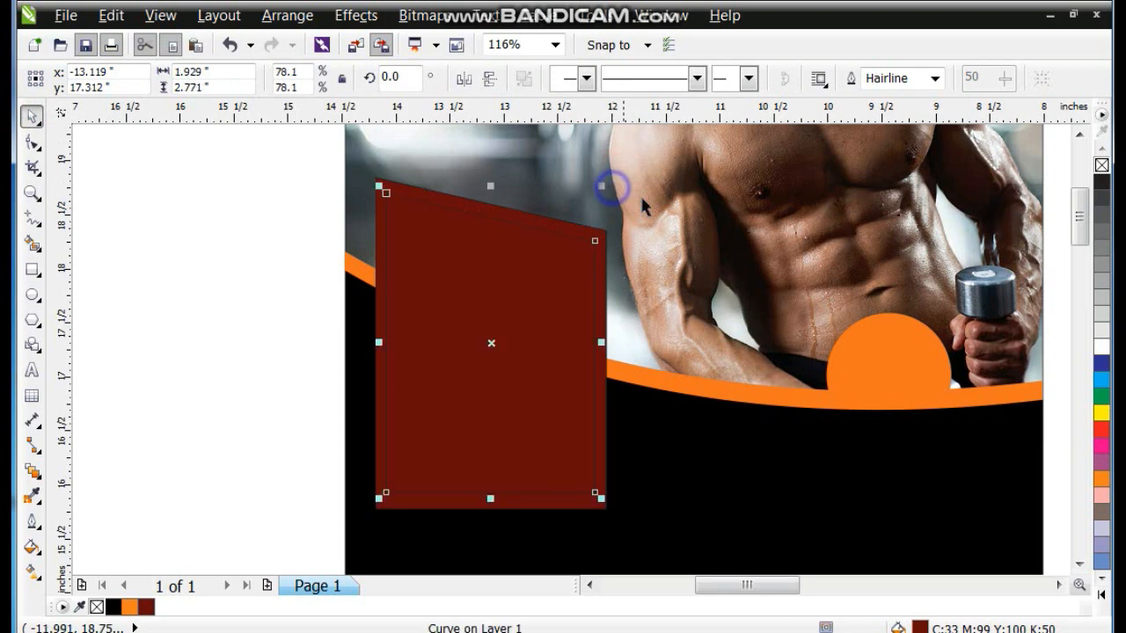
click(32, 141)
drag(384, 481, 595, 368)
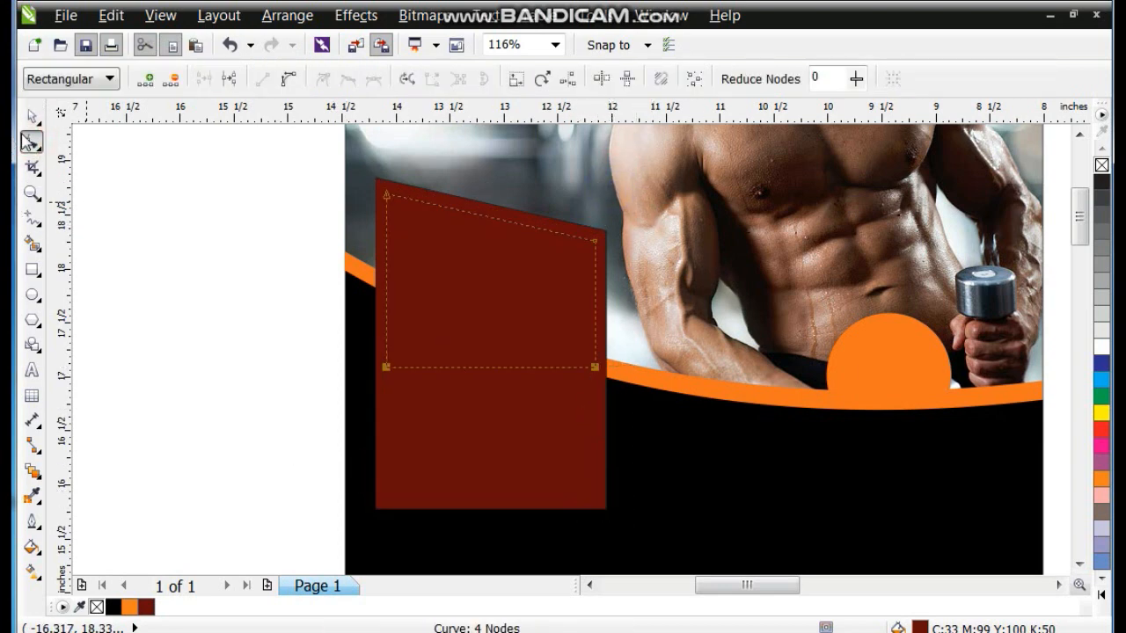
click(32, 117)
Move the gym interior photo onto the dark red panel and PowerClip it inside the smaller slant-topped shape
scroll(693, 423, down, 2)
drag(251, 524, 579, 336)
scroll(579, 337, up, 3)
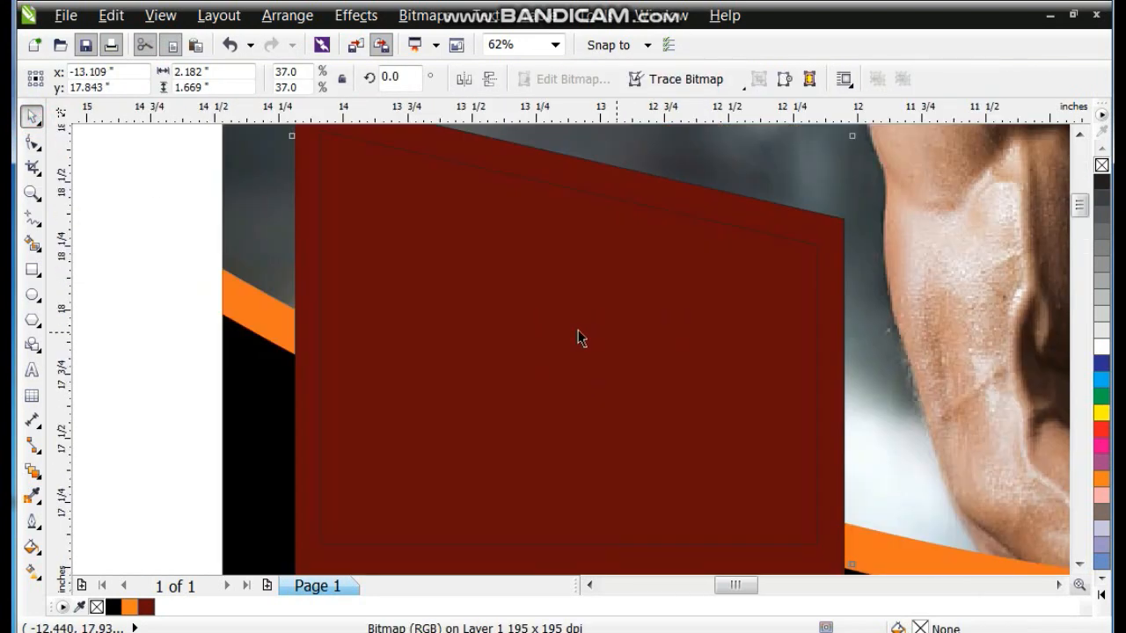
click(355, 15)
mouse_move(506, 343)
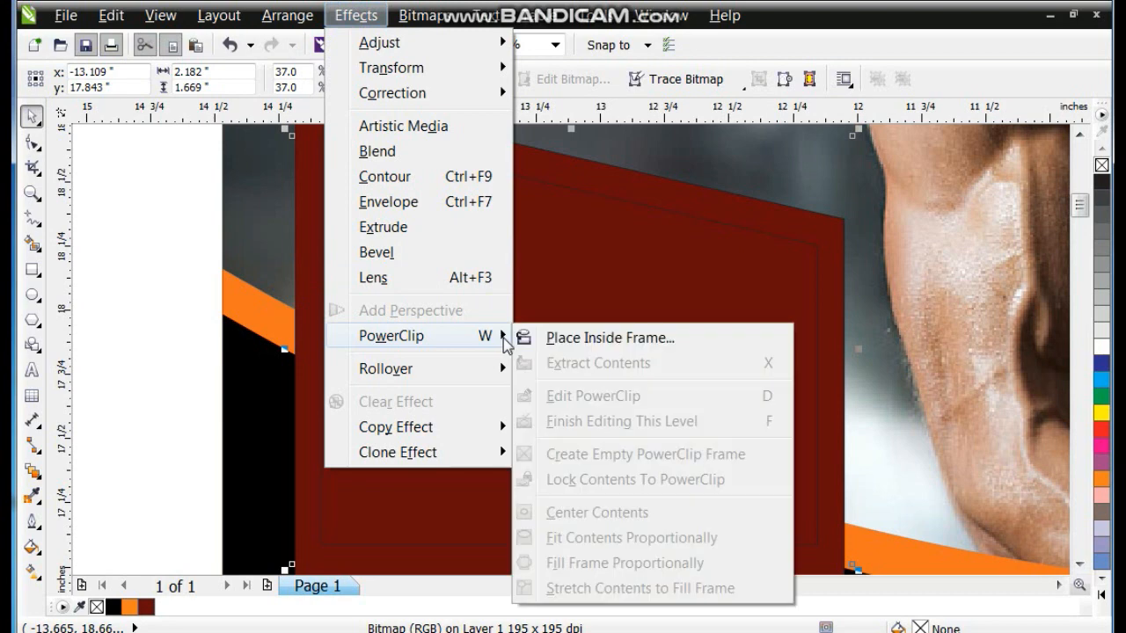
click(570, 338)
click(606, 196)
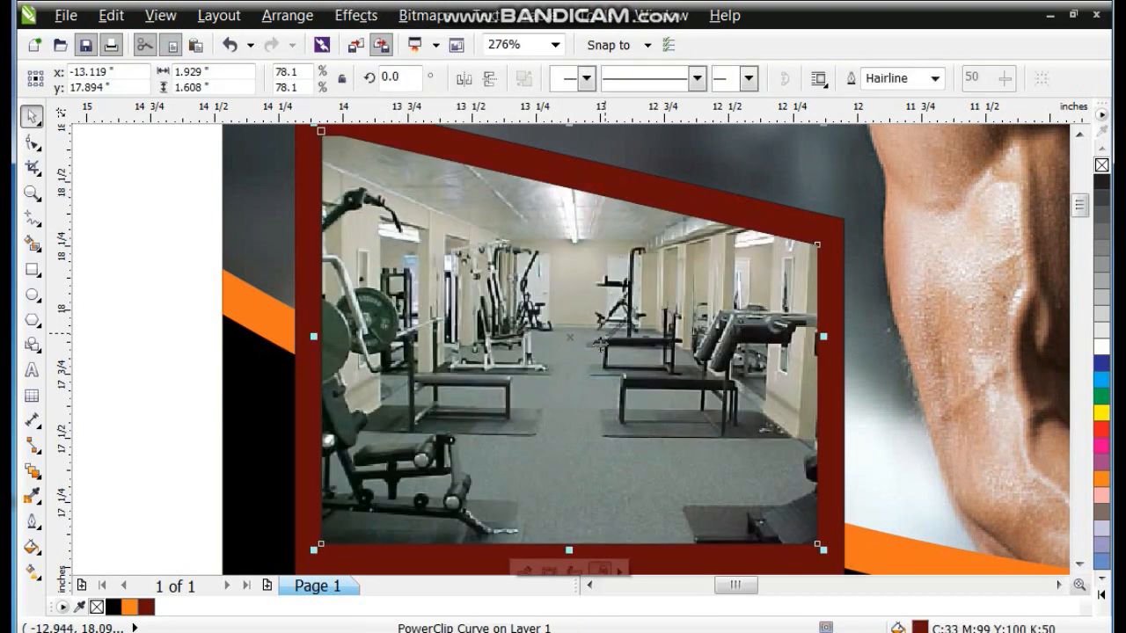
scroll(641, 478, down, 4)
click(643, 482)
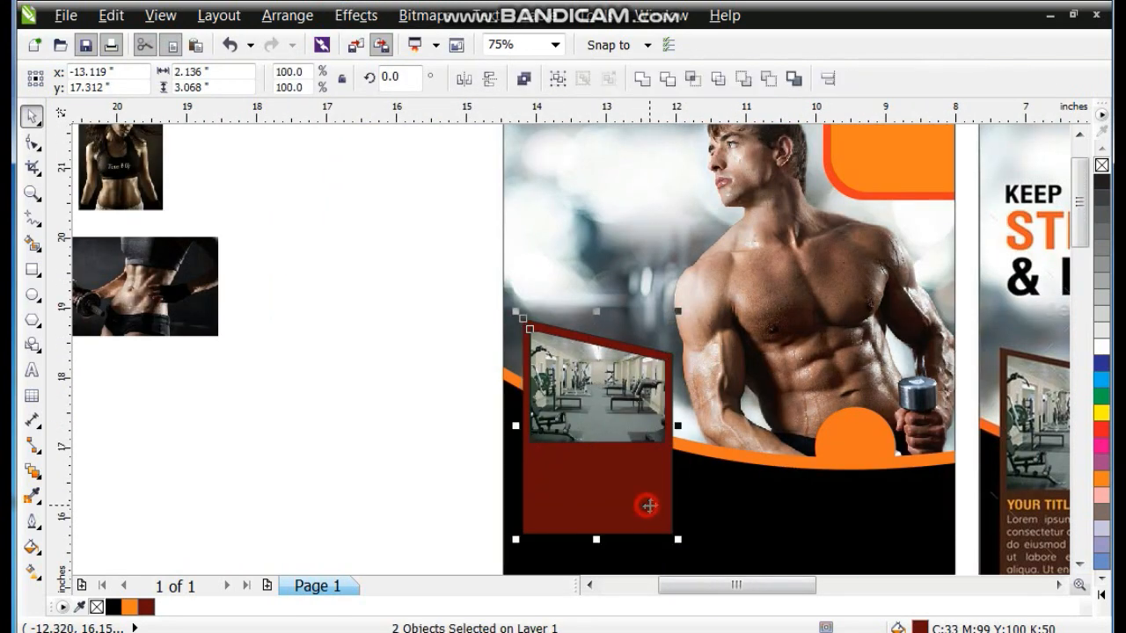
scroll(634, 225, down, 2)
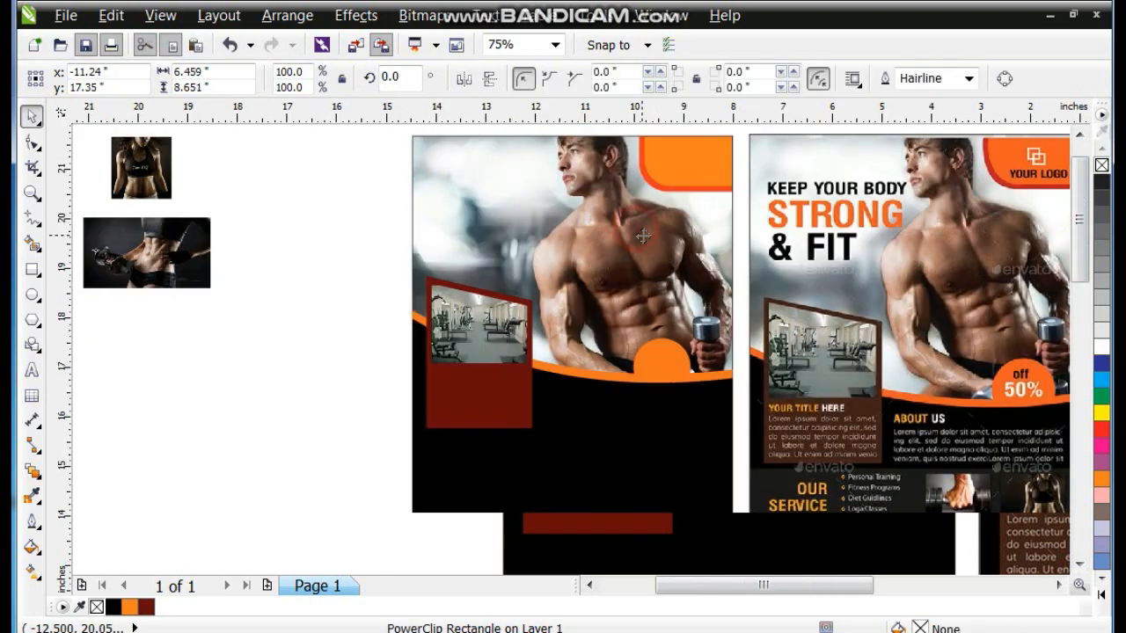
key(Escape)
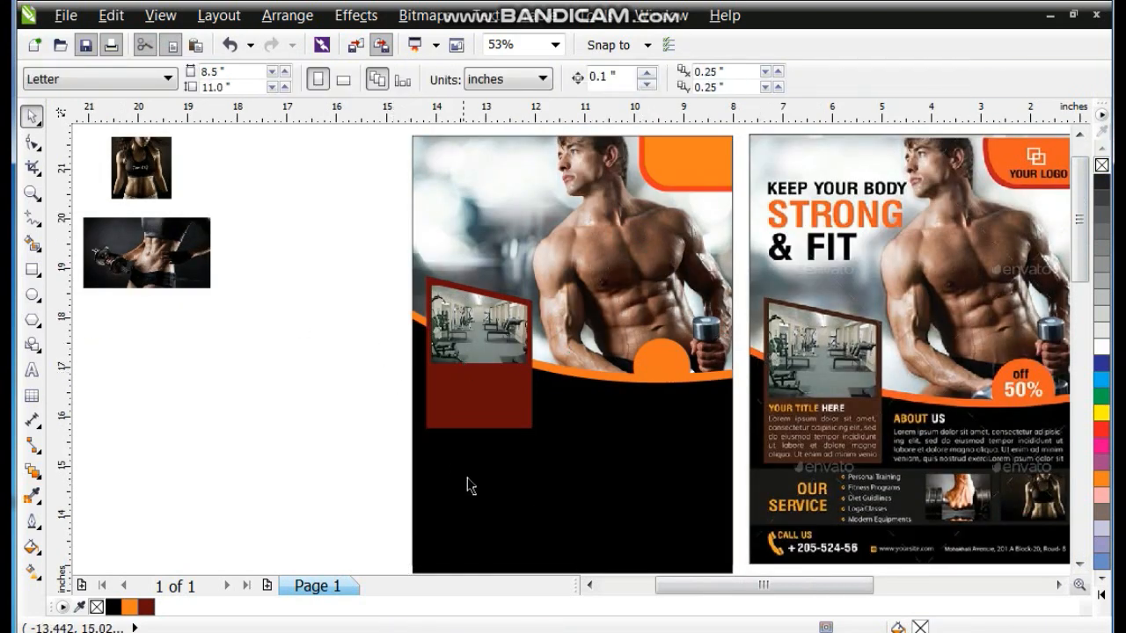
Add the three-line text "KEEP YOUR BODY / STRONG / & FIT" on the blank area beside the flyer and set its font to Zurich BdXCn BT
click(1056, 585)
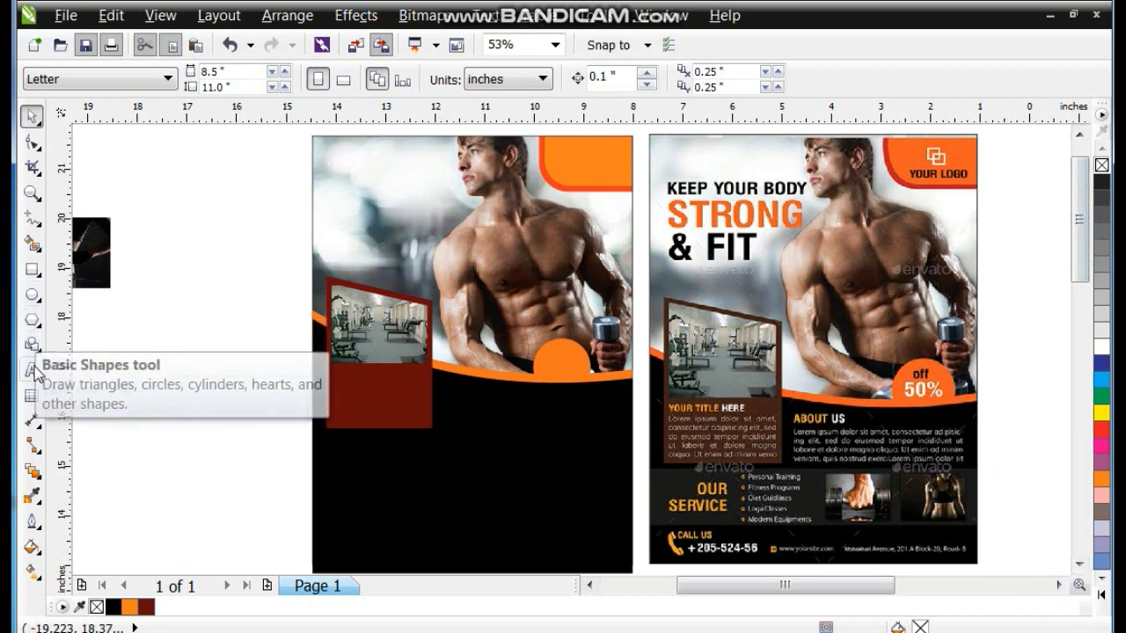
click(31, 369)
click(157, 277)
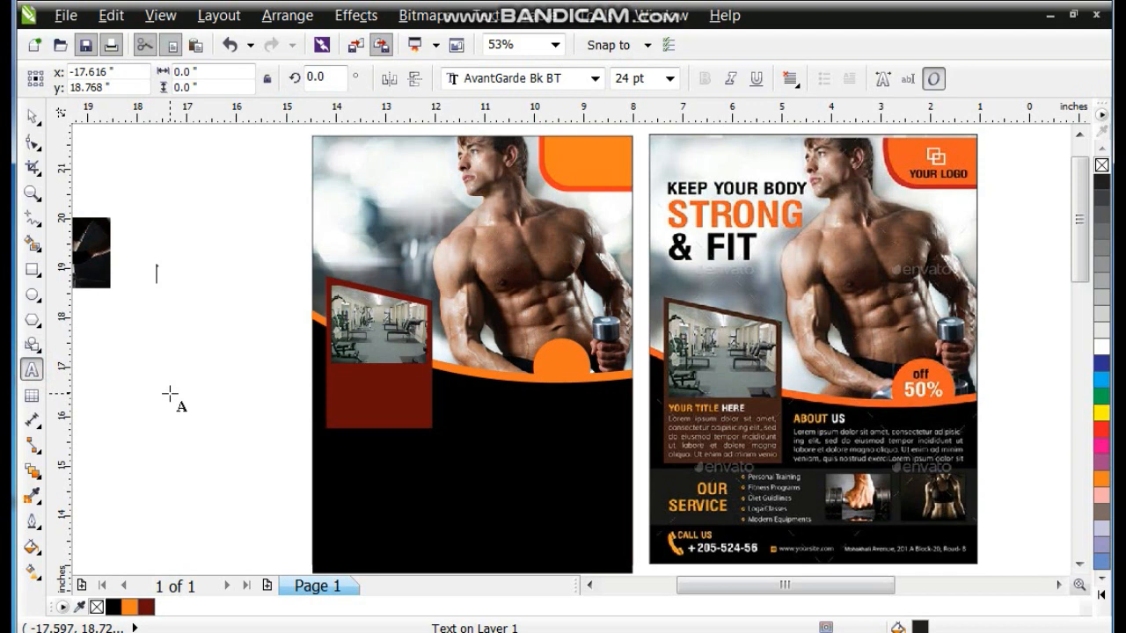
text(KEEP YOUR BODY)
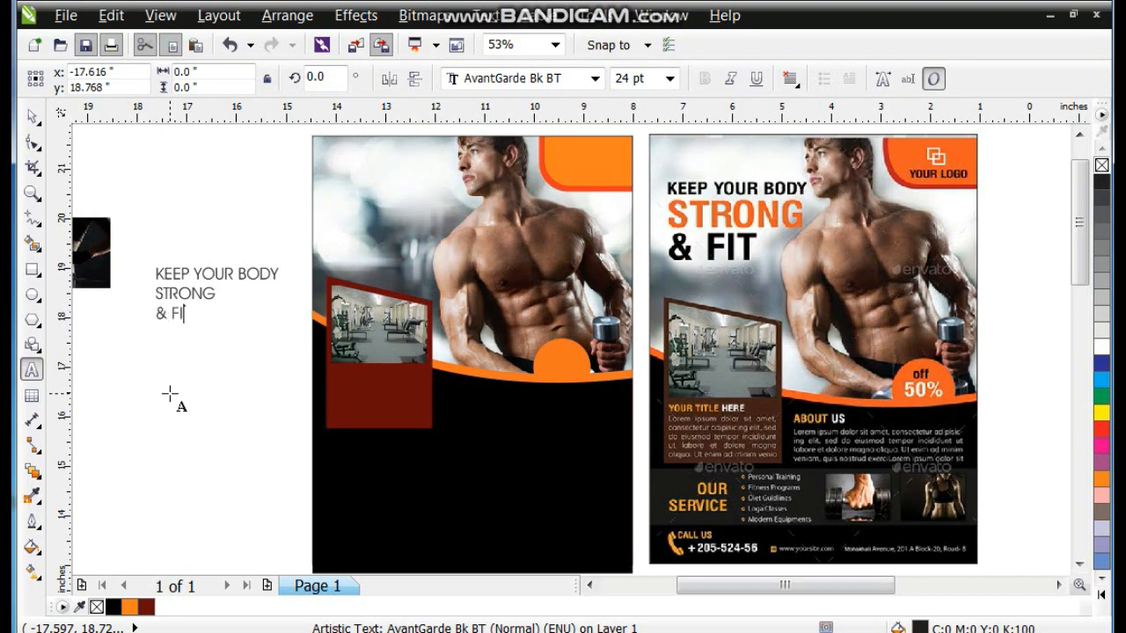
click(31, 115)
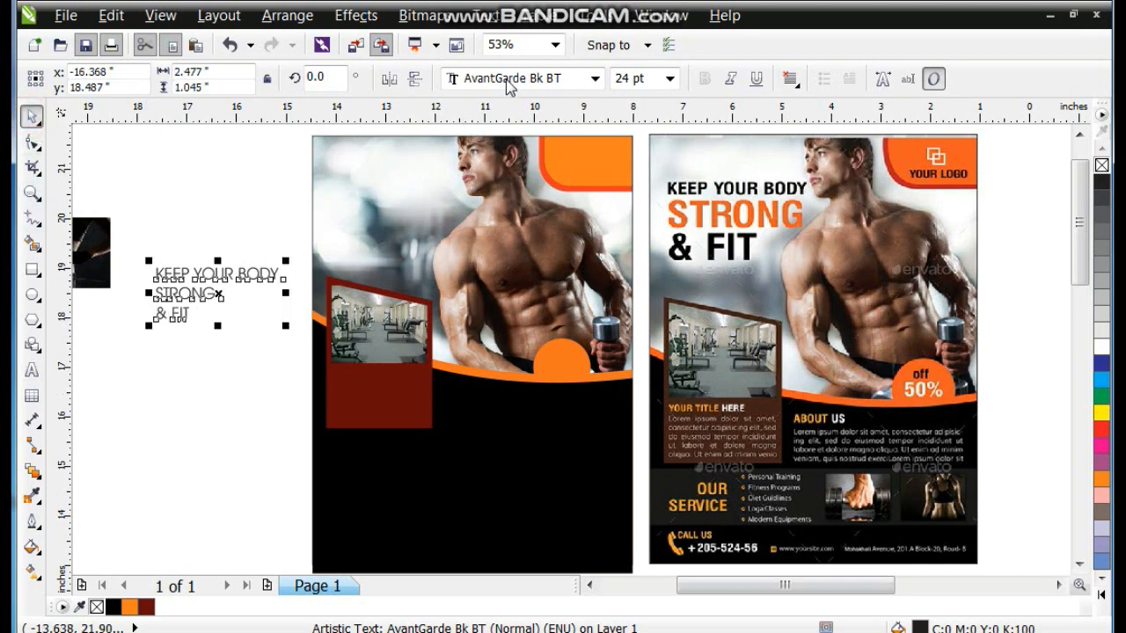
click(506, 79)
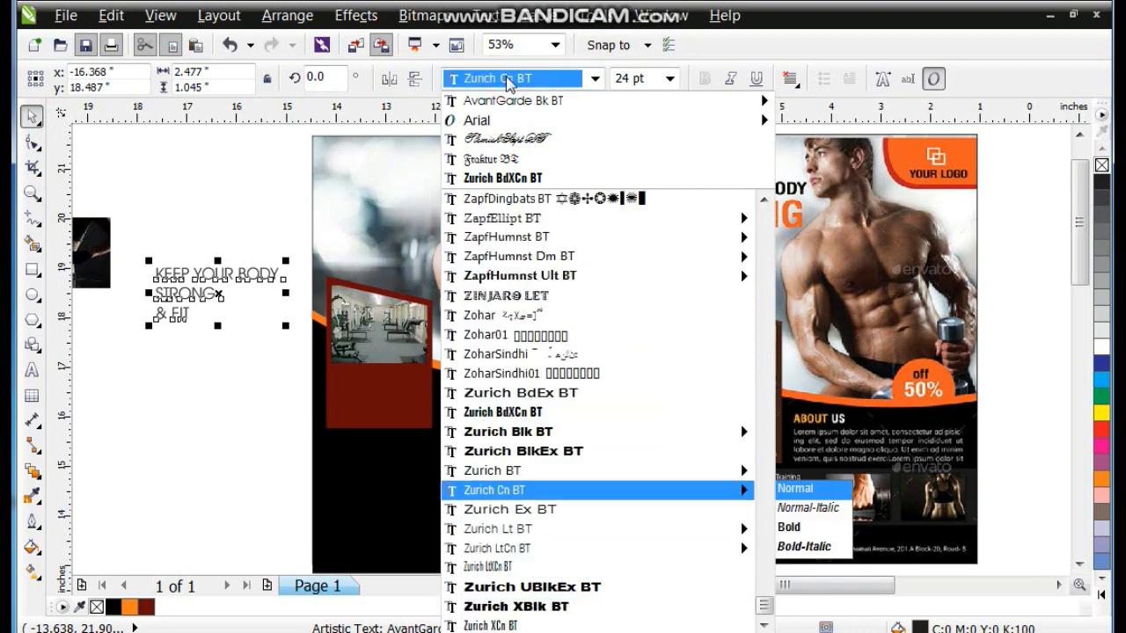
click(506, 79)
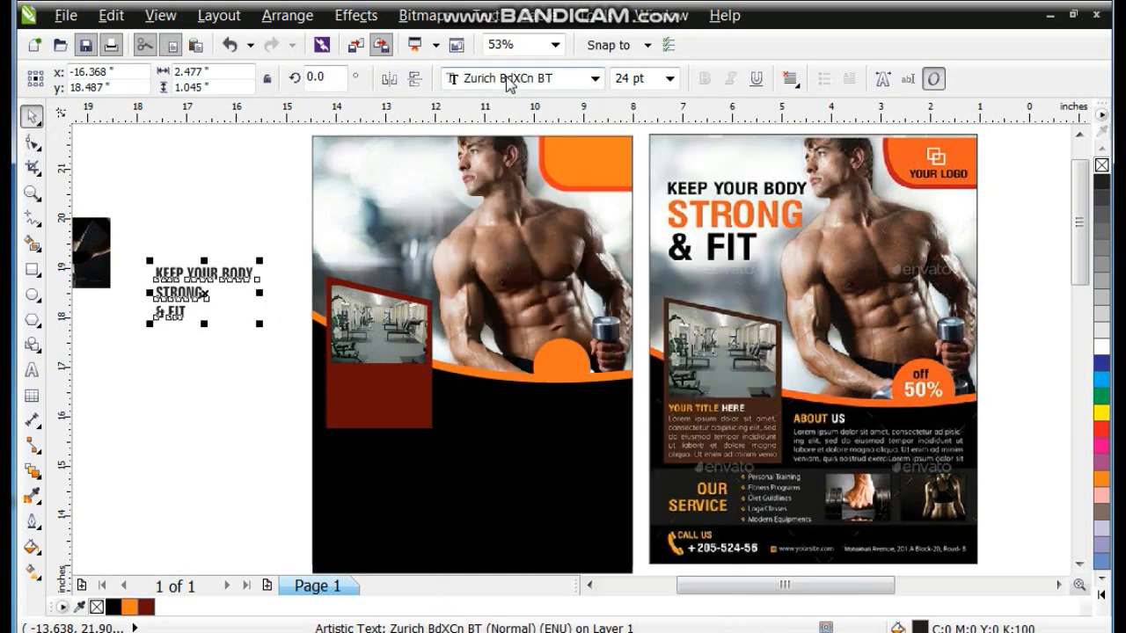
Place the headline over the flyer's blurred upper area and break it into three separate lines spaced further apart
drag(225, 273, 400, 207)
key(ctrl+k)
click(400, 201)
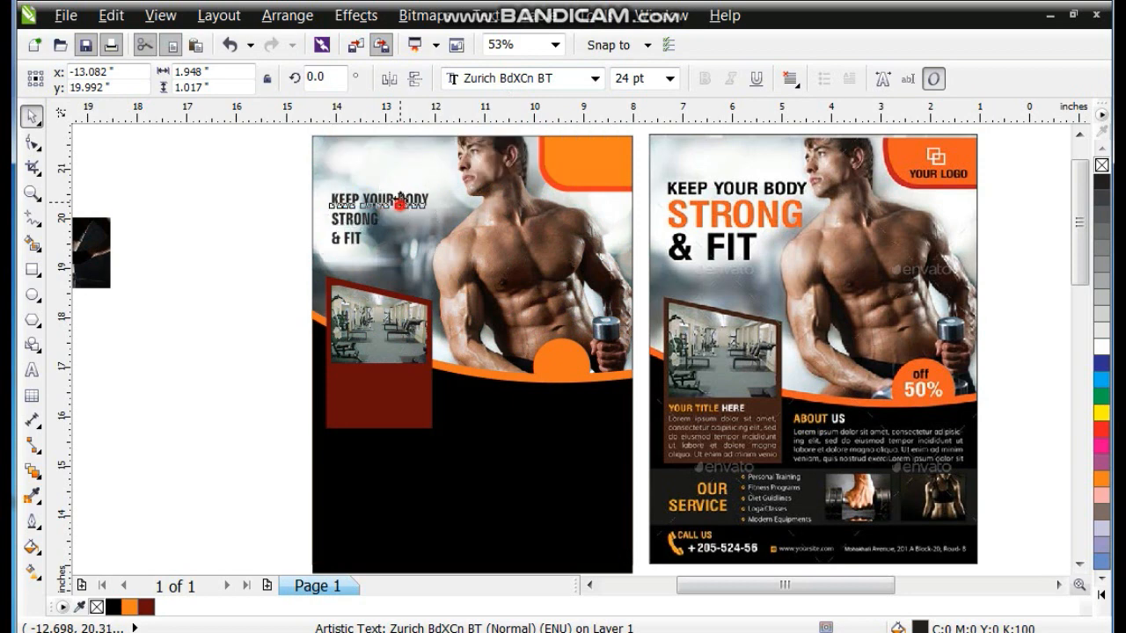
key(Up)
key(Up)
key(Up)
key(Up)
drag(363, 243, 363, 256)
Enlarge the word "STRONG" to about 2.02 inches wide and fill it with a reddish orange of C:0 M:83 Y:100 K:0
click(350, 219)
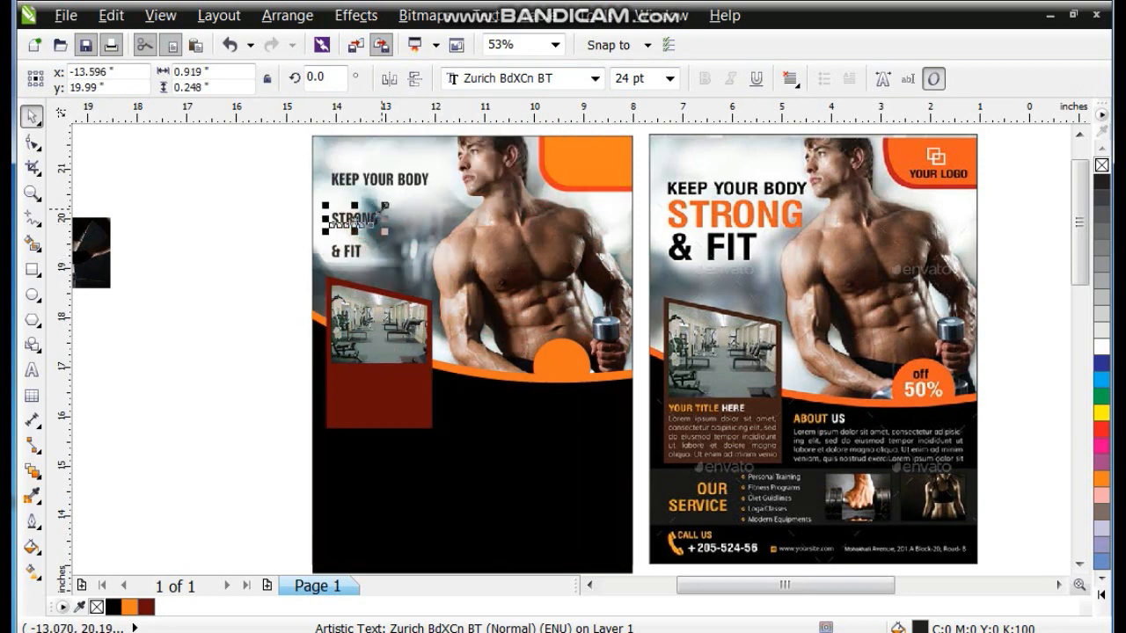
drag(383, 206, 440, 190)
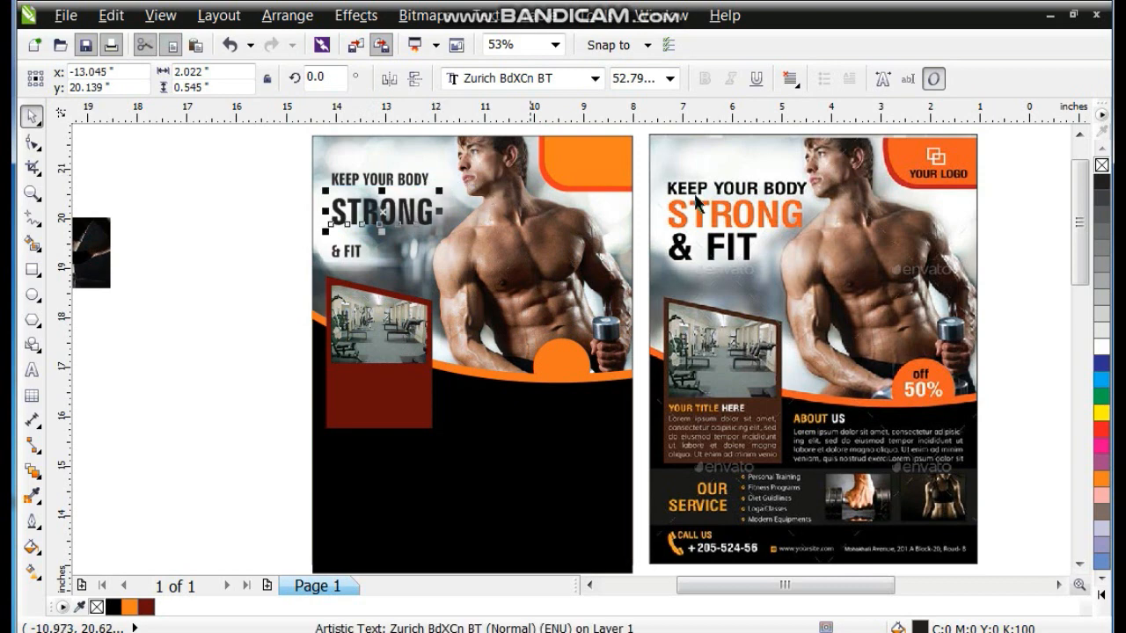
click(1102, 478)
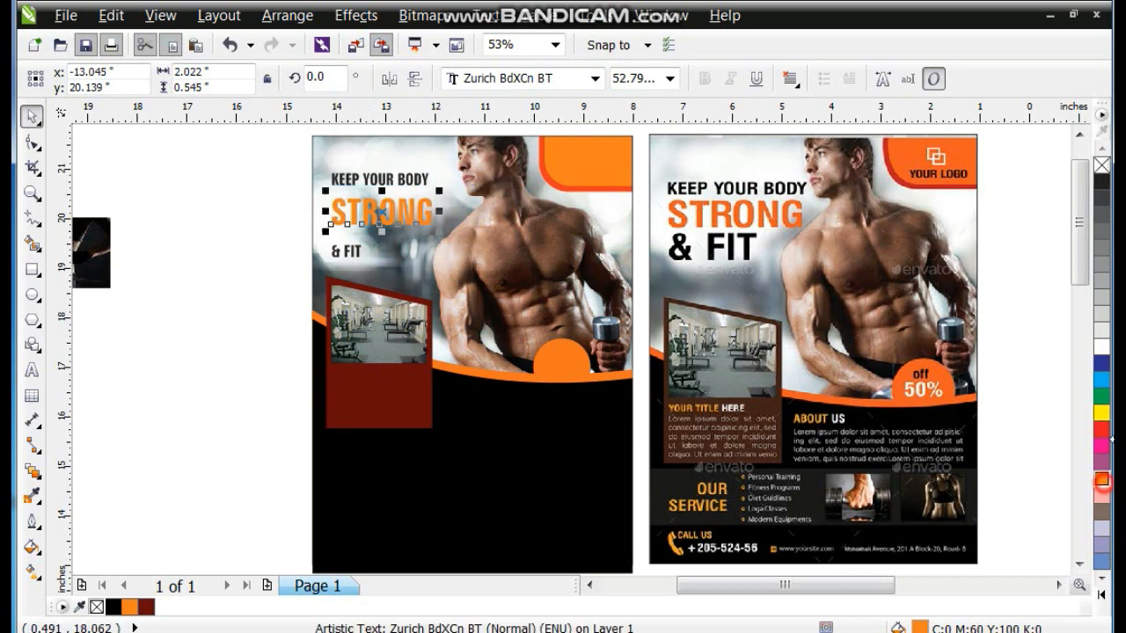
ctrl+click(1102, 430)
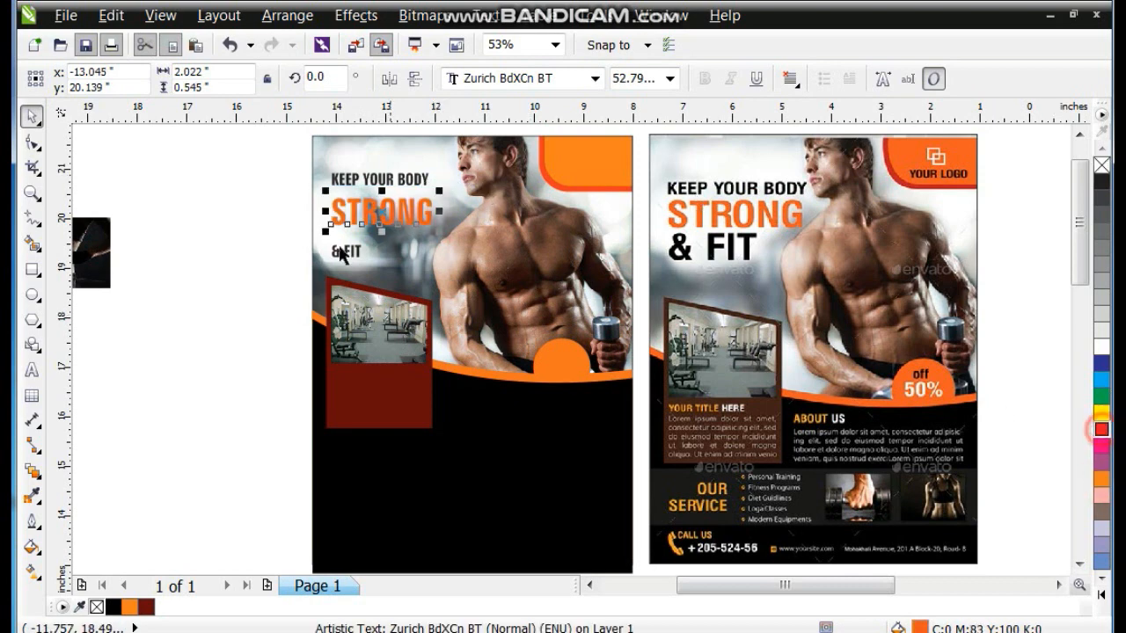
Enlarge "& FIT" directly below "STRONG" and bring "KEEP YOUR BODY" down close above it
click(255, 227)
drag(341, 257, 341, 249)
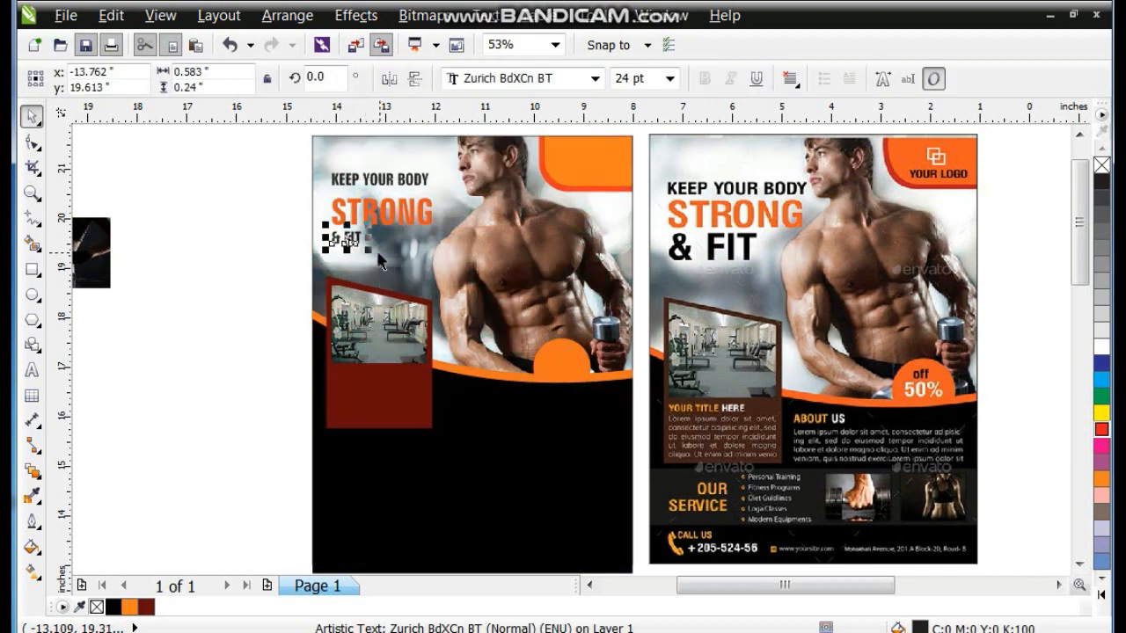
drag(373, 249, 401, 271)
drag(402, 188, 401, 188)
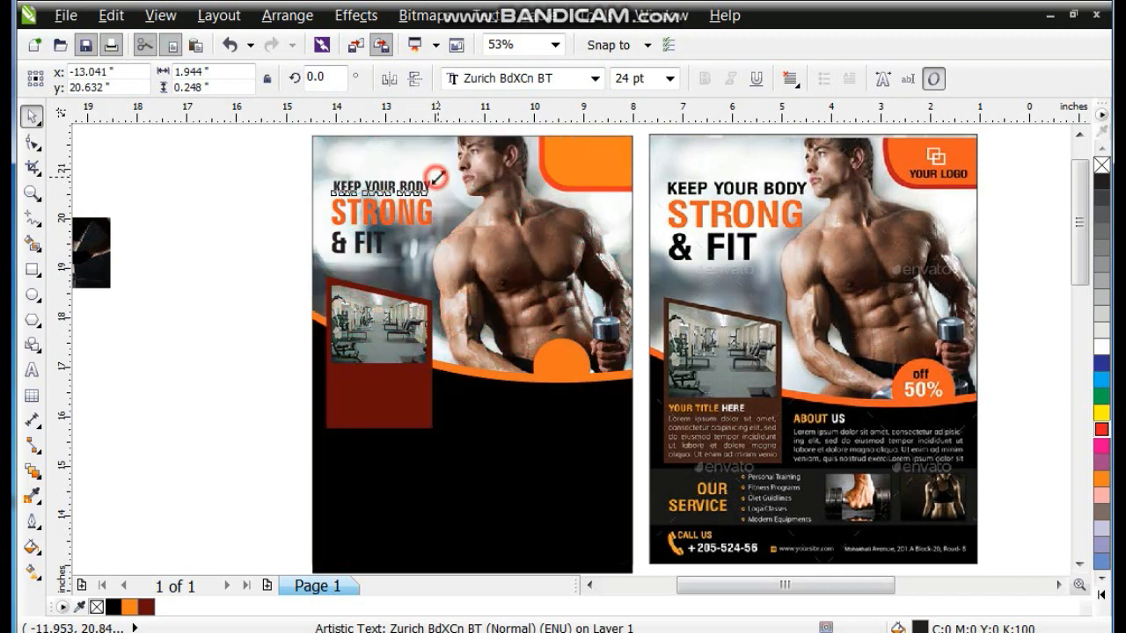
Left-align and enlarge the headline lines until "STRONG" is about 2.3 inches wide, and fill that word with orange C:0 M:60 Y:100 K:0
drag(272, 159, 444, 265)
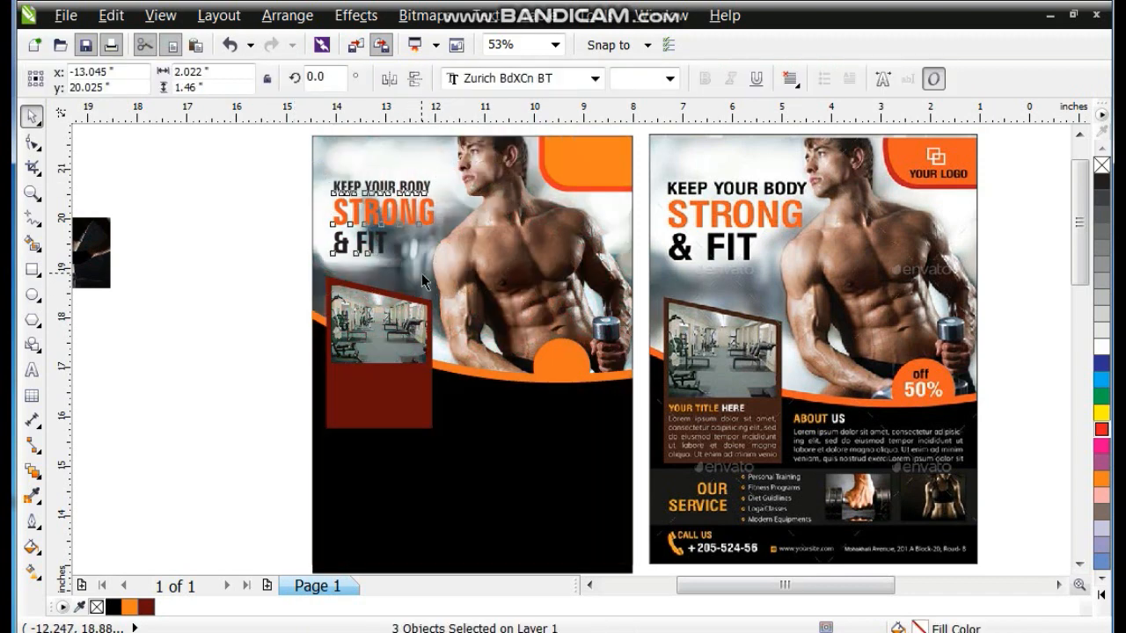
mouse_move(440, 175)
mouse_down()
mouse_move(446, 164)
mouse_move(422, 180)
mouse_up()
click(238, 208)
click(377, 211)
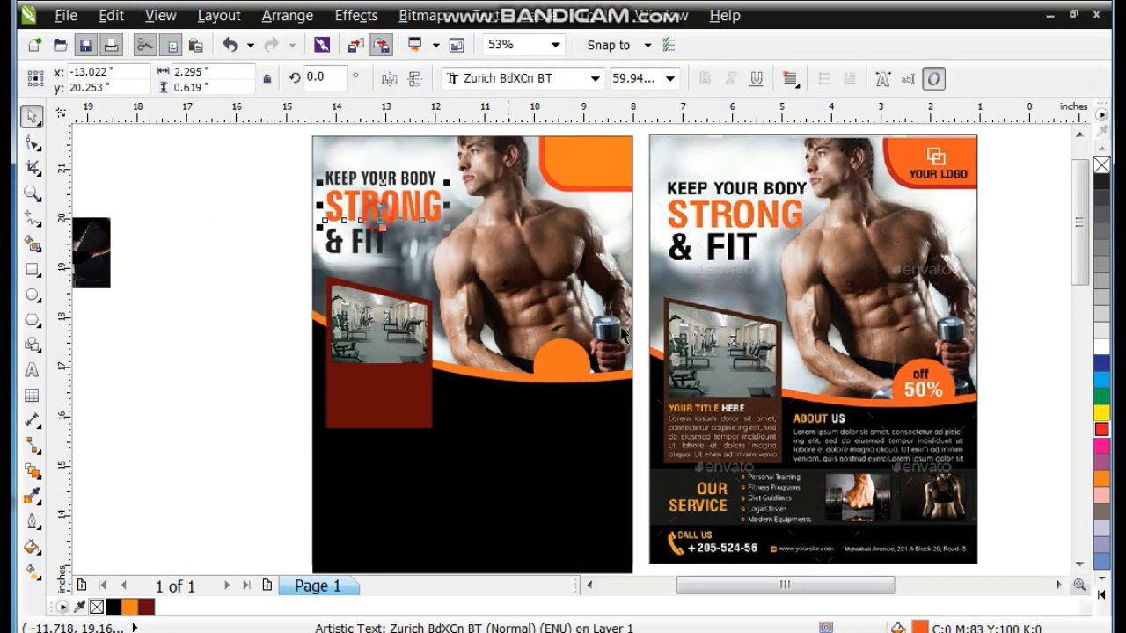
click(1100, 480)
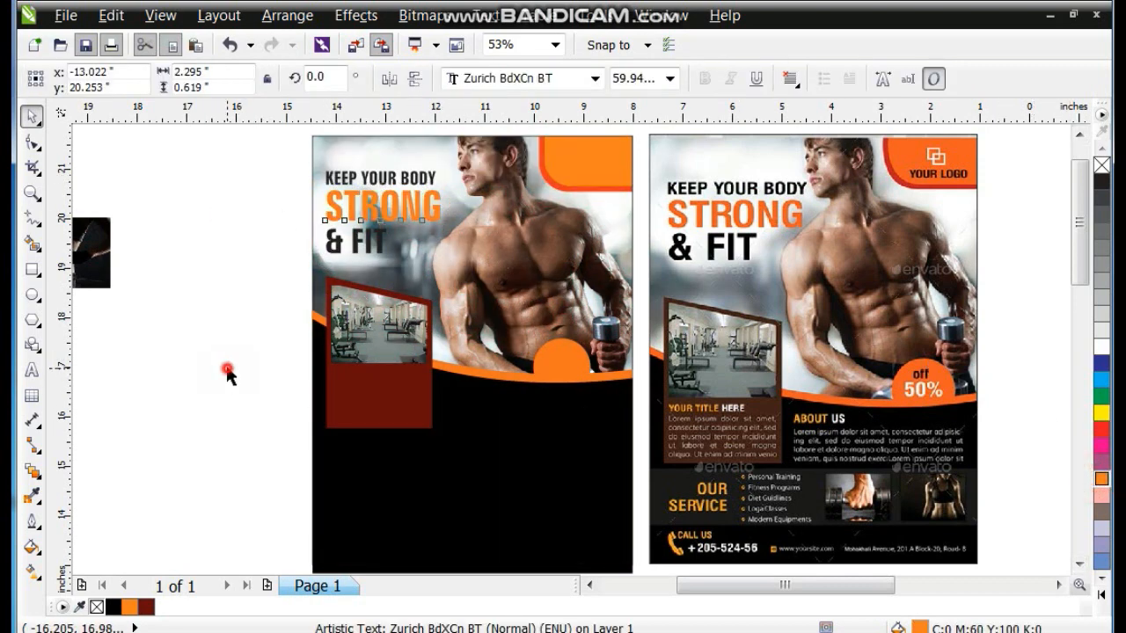
click(227, 373)
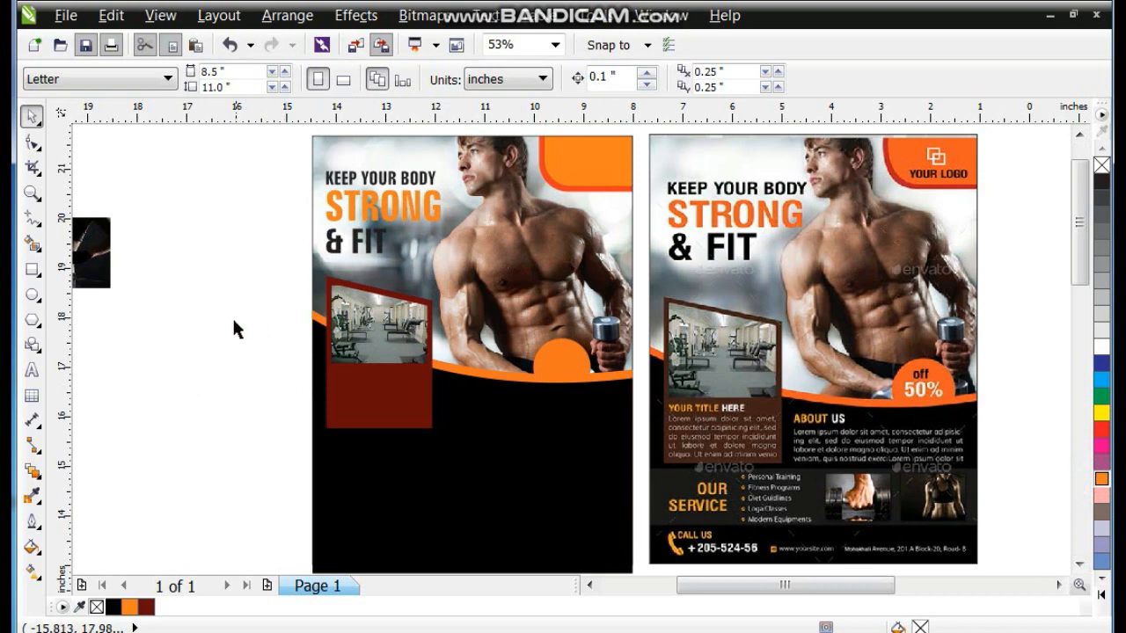
click(233, 330)
click(1080, 567)
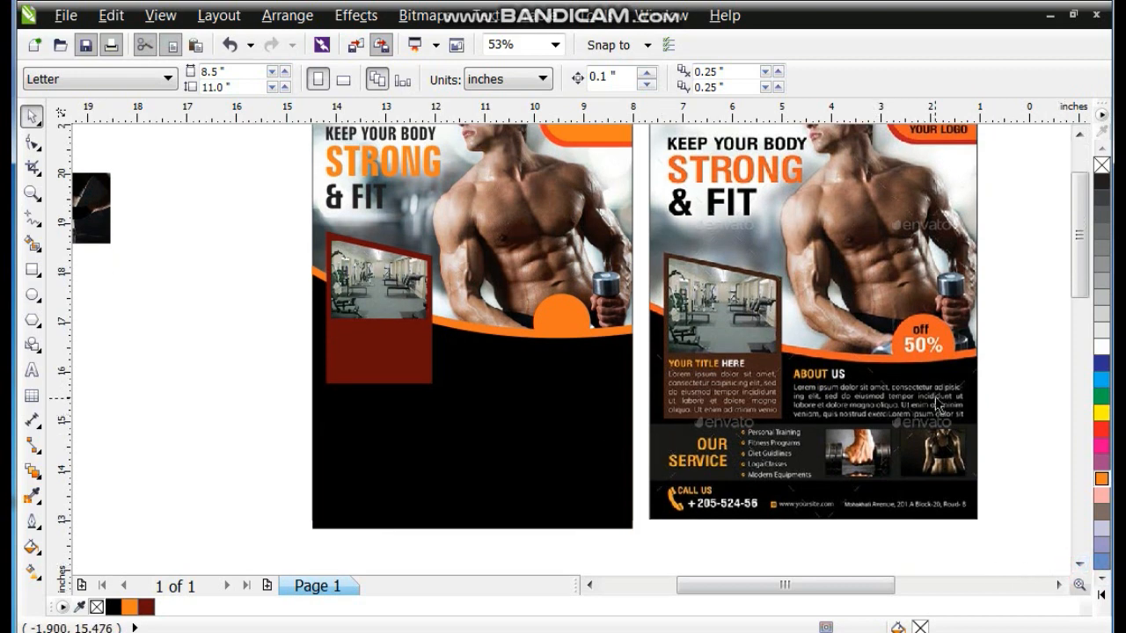
click(1079, 135)
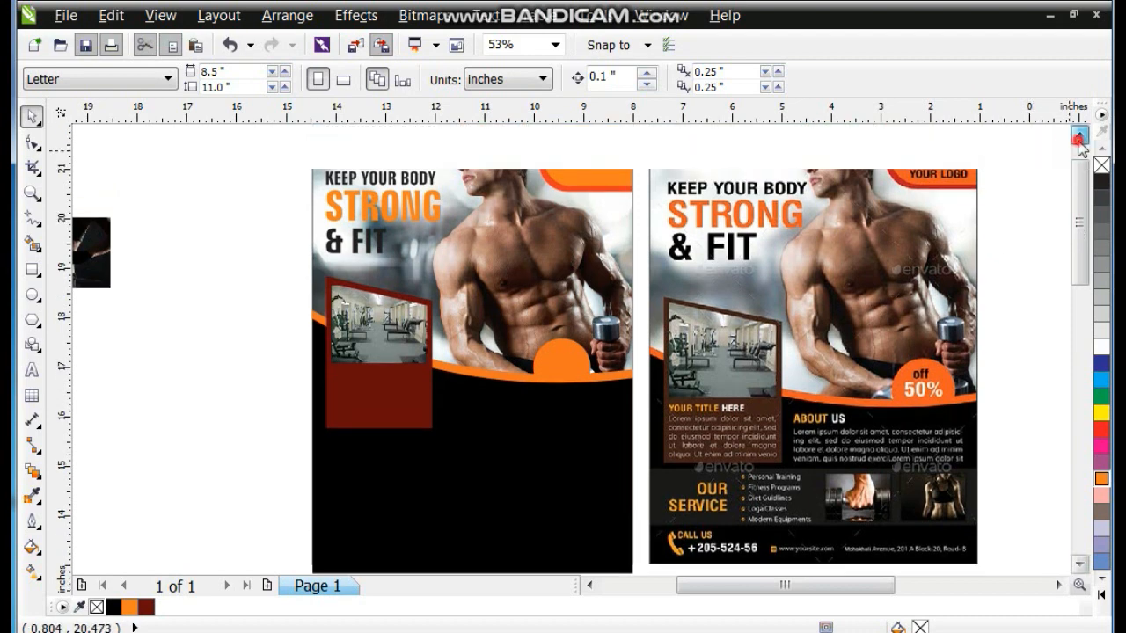
click(1015, 326)
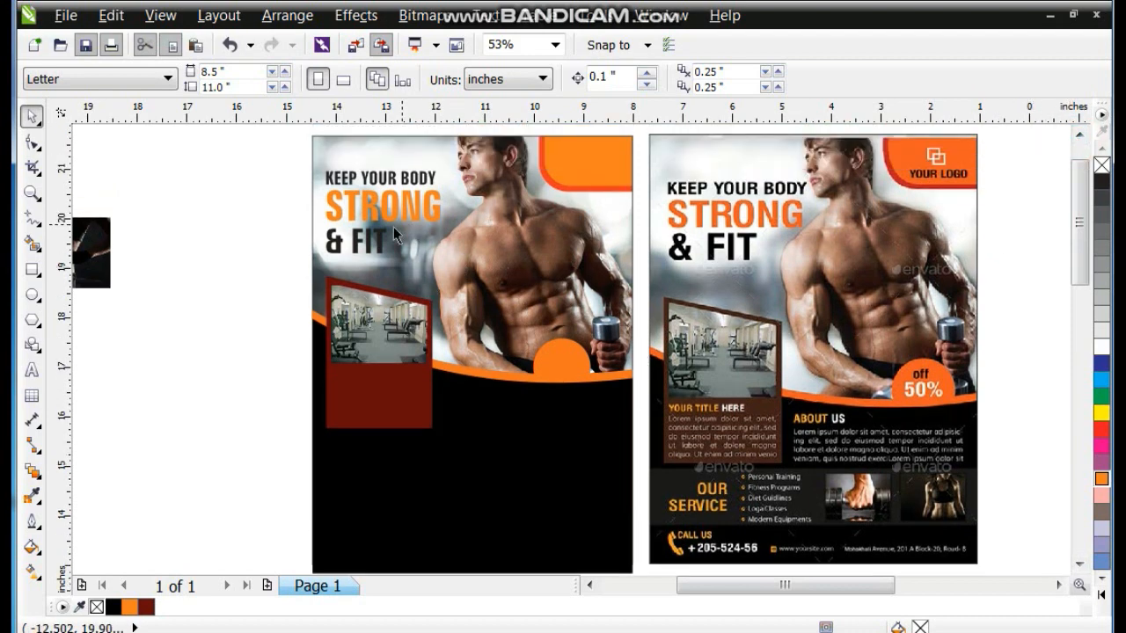
Copy "STRONG" onto the black area below the orange curve at about 0.96 inches wide and change its text to "ABOUT US"
drag(384, 210, 384, 397)
right_click(543, 462)
click(32, 192)
drag(387, 343, 987, 519)
click(35, 368)
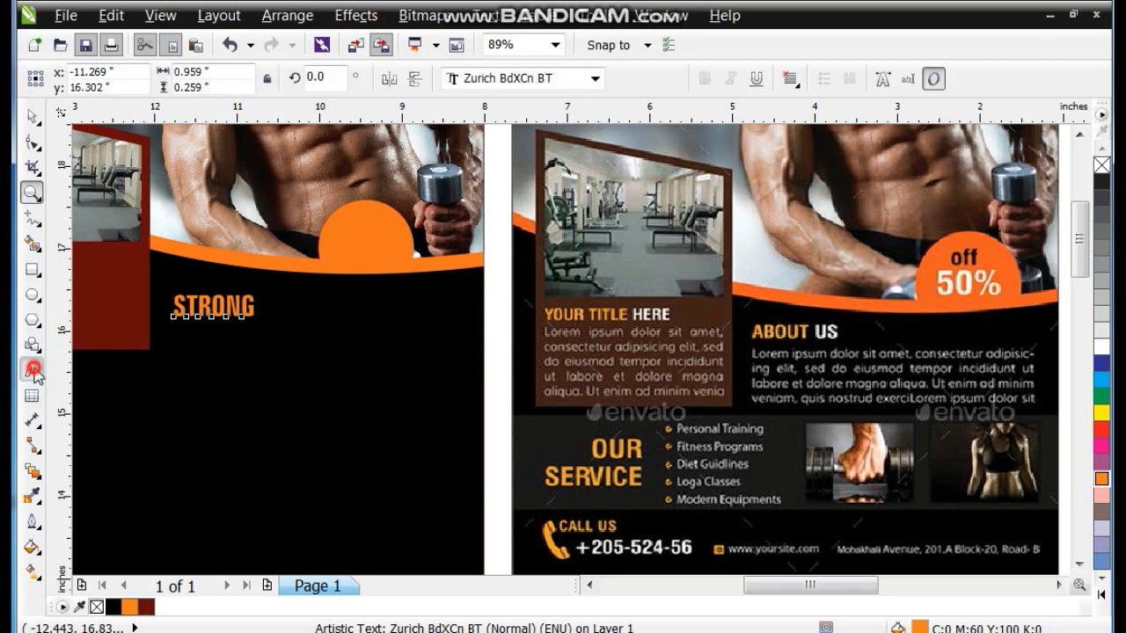
key(ctrl+a)
text(ABOUT US)
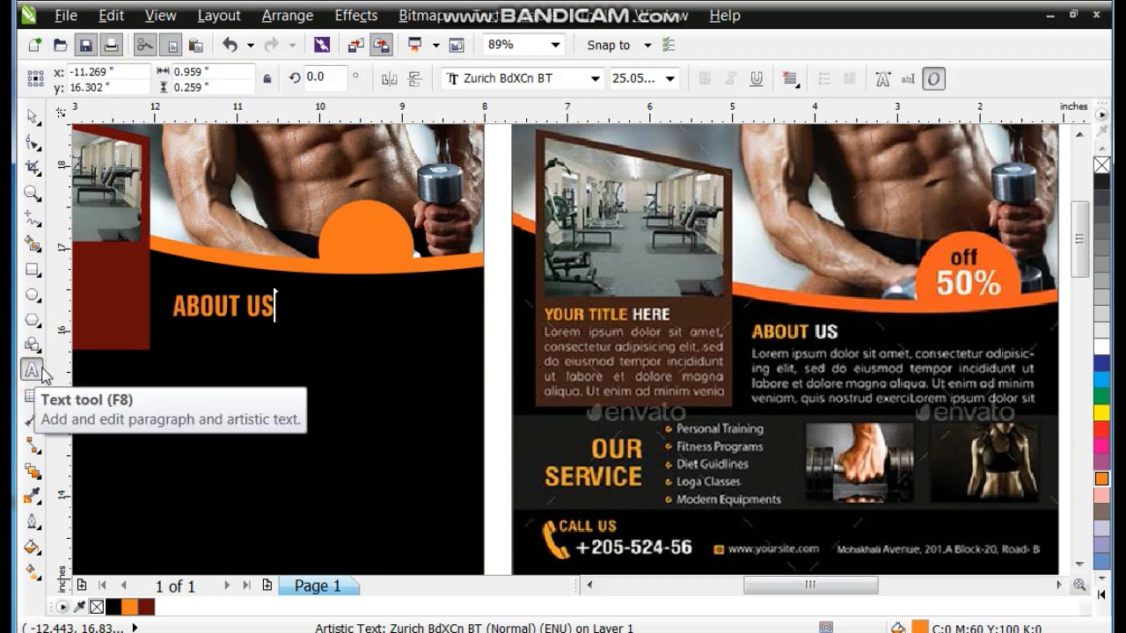
Fill only the word "ABOUT" in the new heading with yellow C:0 M:20 Y:100 K:0
click(280, 307)
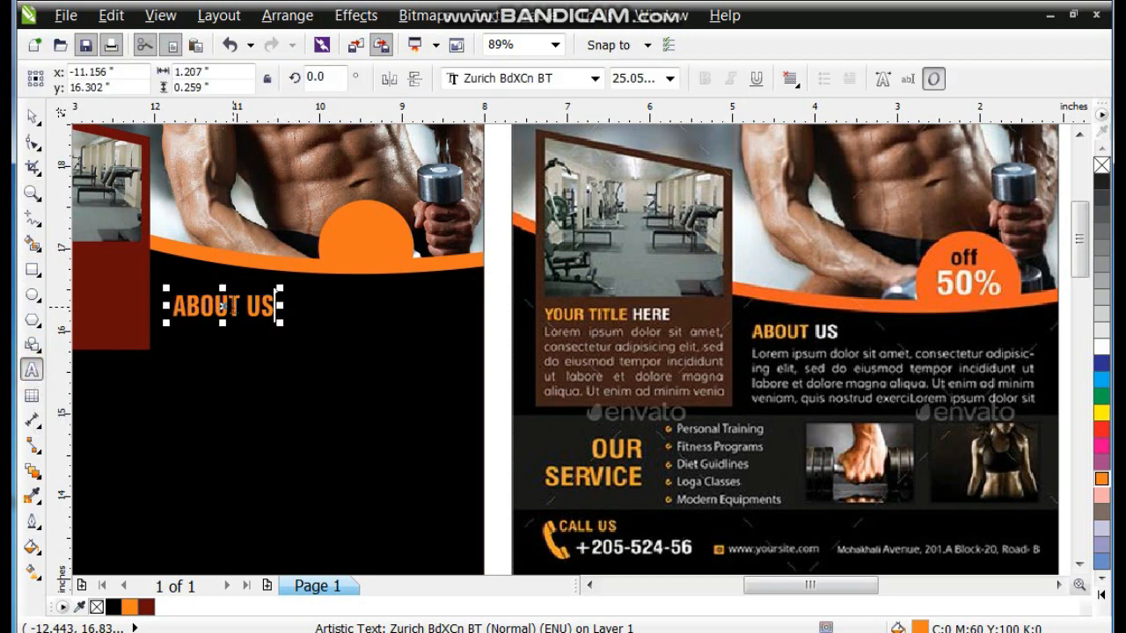
double_click(223, 306)
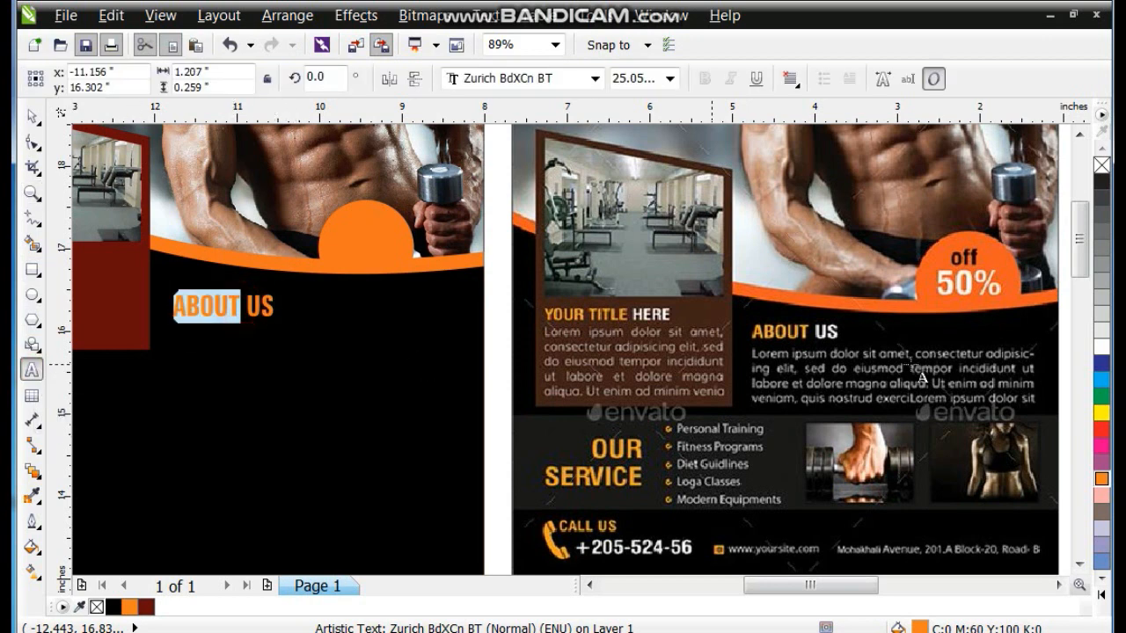
click(1103, 592)
click(1080, 215)
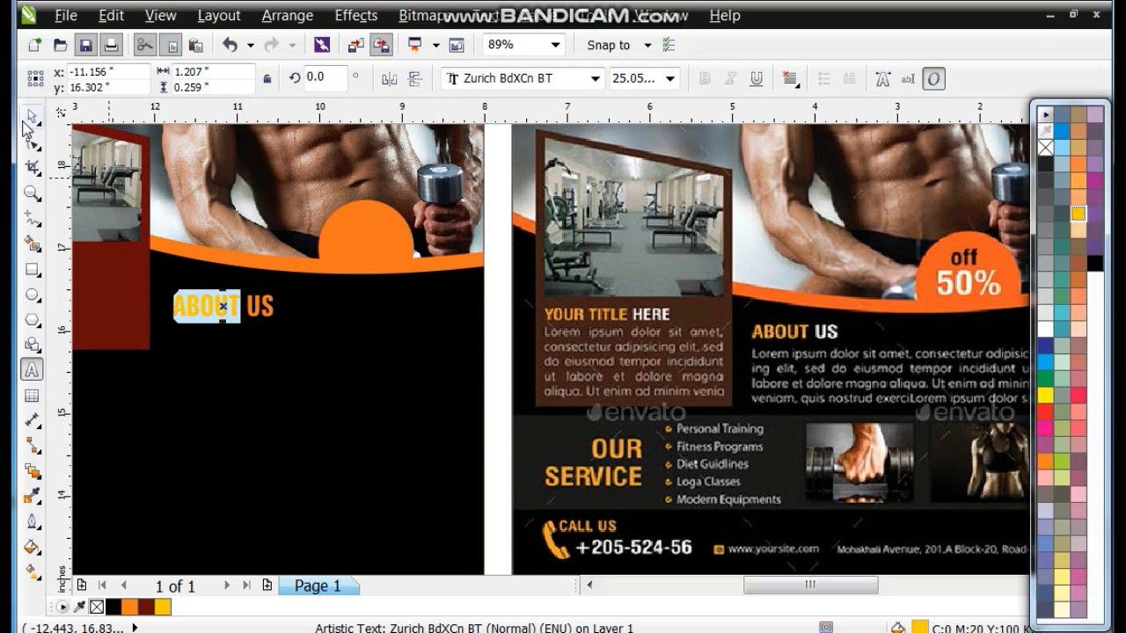
click(30, 116)
Fill the word "US" in the "ABOUT US" heading with white
click(32, 371)
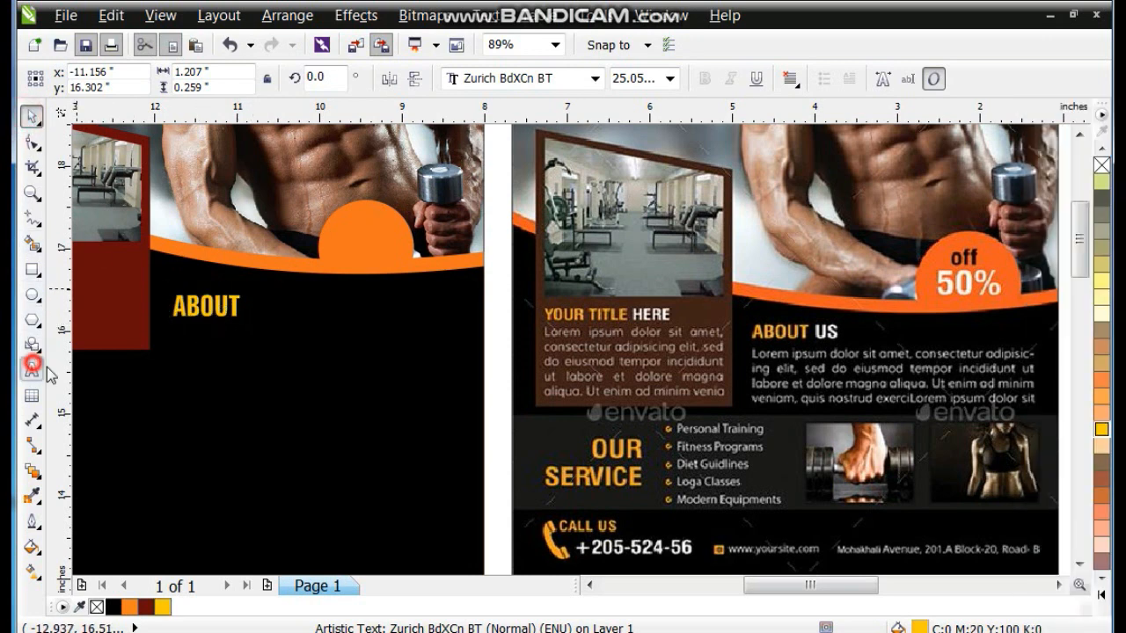
drag(241, 305, 319, 305)
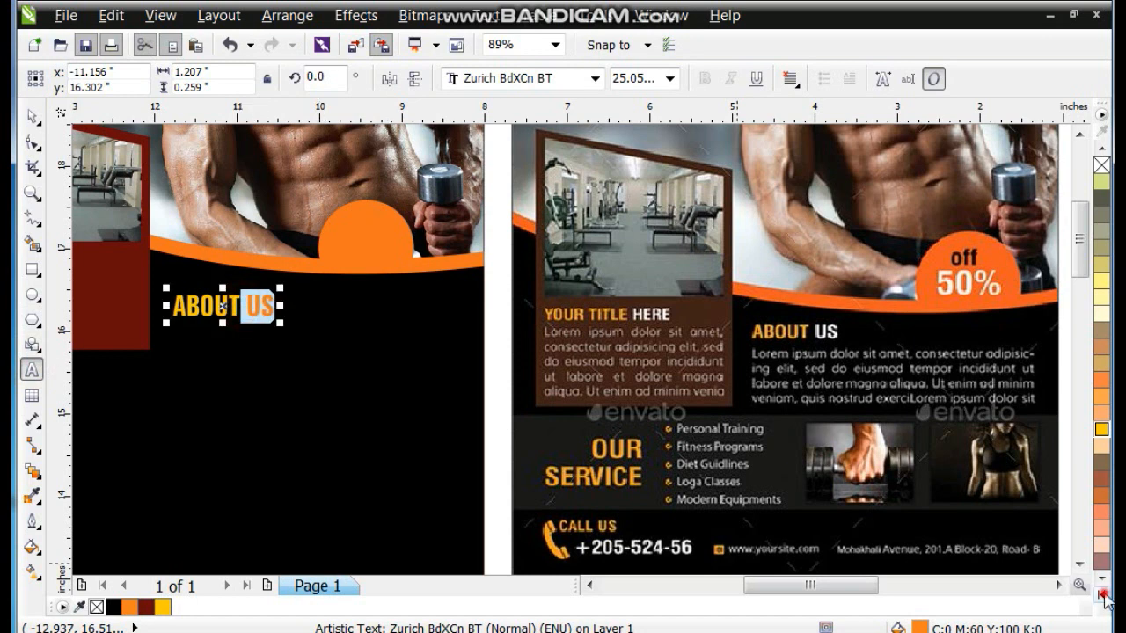
click(1105, 598)
click(1045, 329)
click(31, 120)
Reduce the "ABOUT US" heading to about 1 inch wide and move it closer to the dark red panel and orange curve
drag(279, 322, 262, 318)
drag(193, 305, 187, 295)
scroll(366, 372, down, 2)
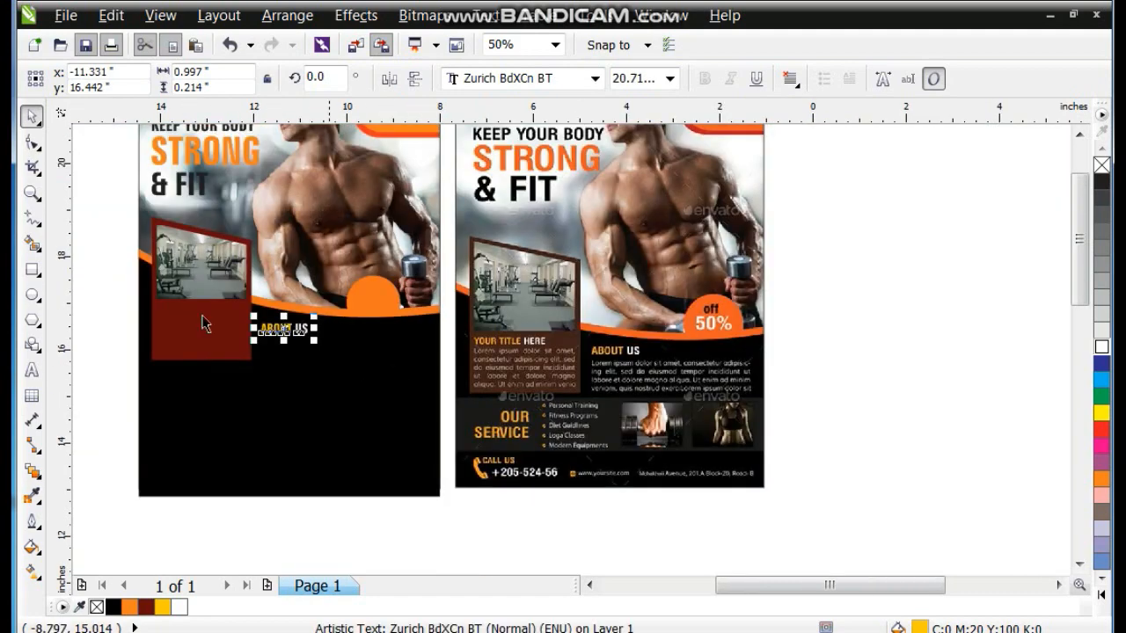
key(Escape)
Bring the four-line filler paragraph onto the flyer's black area below "ABOUT US" and fill it with white
scroll(331, 357, down, 2)
drag(210, 172, 649, 464)
click(676, 452)
key(F4)
click(320, 233)
drag(336, 244, 598, 252)
key(shift+F2)
scroll(613, 329, down, 2)
click(1102, 344)
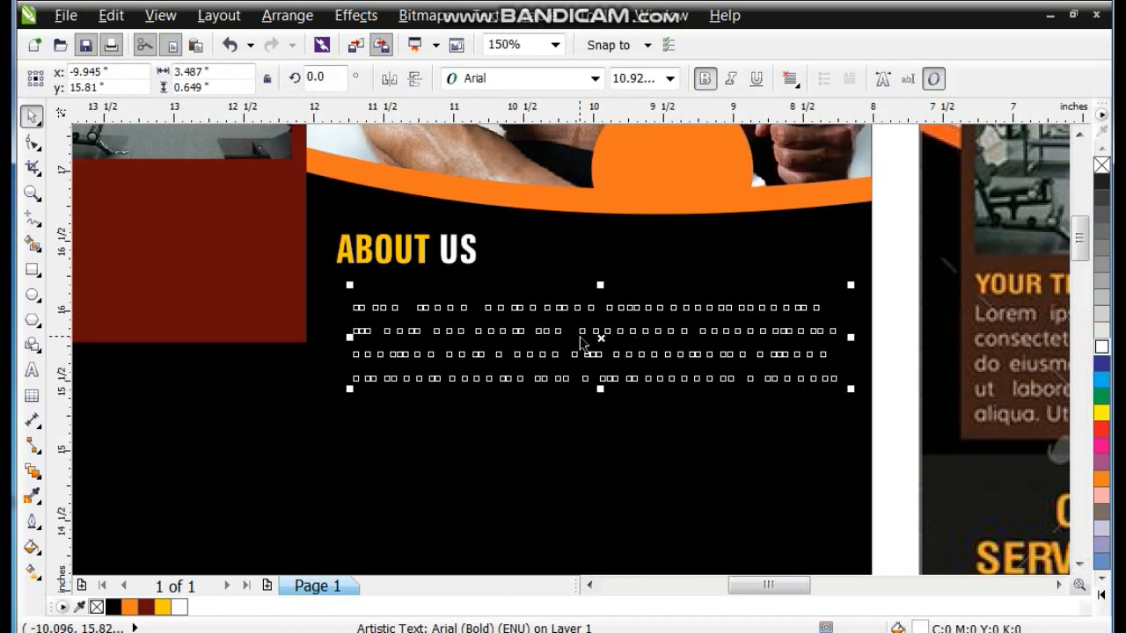
Place the white paragraph directly beneath "ABOUT US" and shift heading and paragraph together up toward the orange curve
drag(579, 335, 556, 314)
shift+click(464, 250)
drag(464, 251, 455, 238)
scroll(549, 340, down, 1)
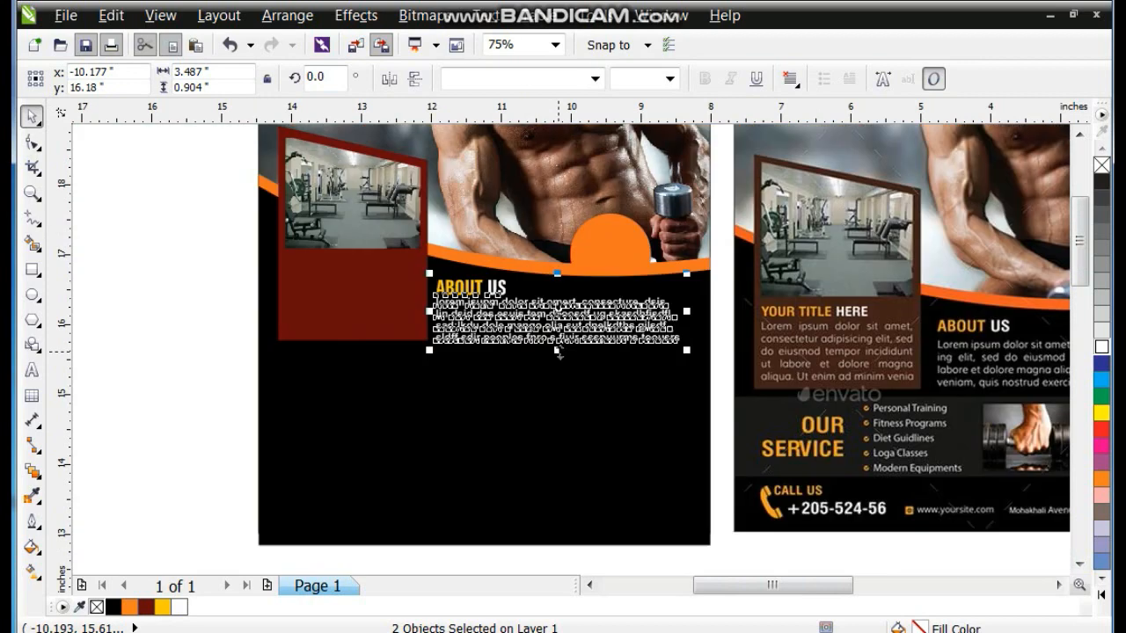
click(1059, 585)
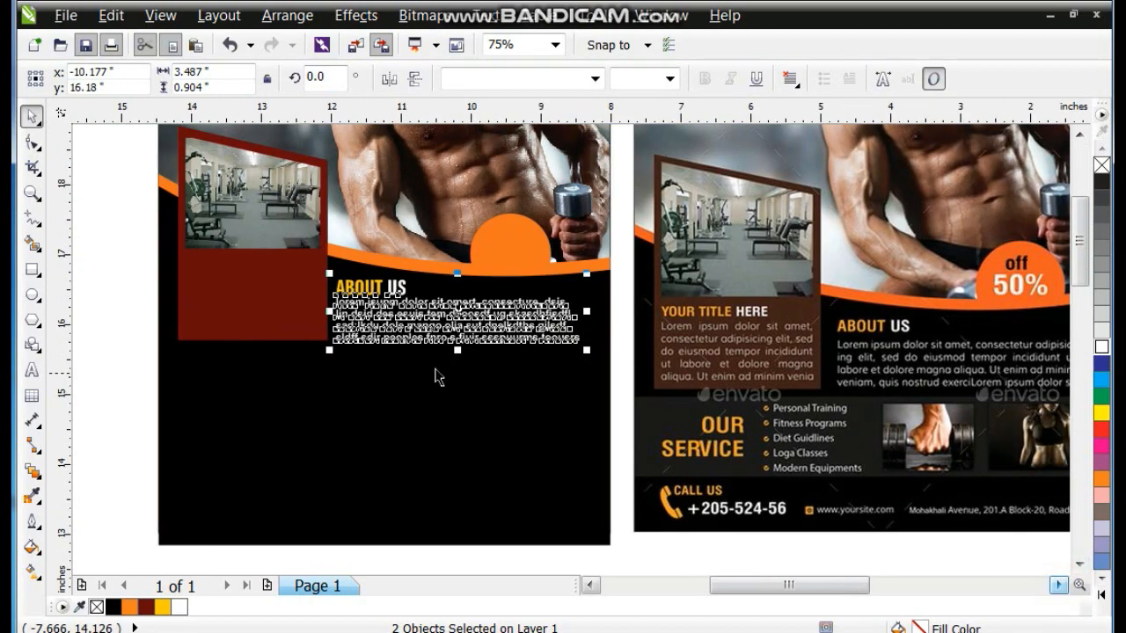
key(Escape)
Copy the white paragraph onto the lower dark red panel and resize the copy to about 2.05 by 0.72 inches
drag(434, 337, 274, 304)
drag(433, 287, 321, 288)
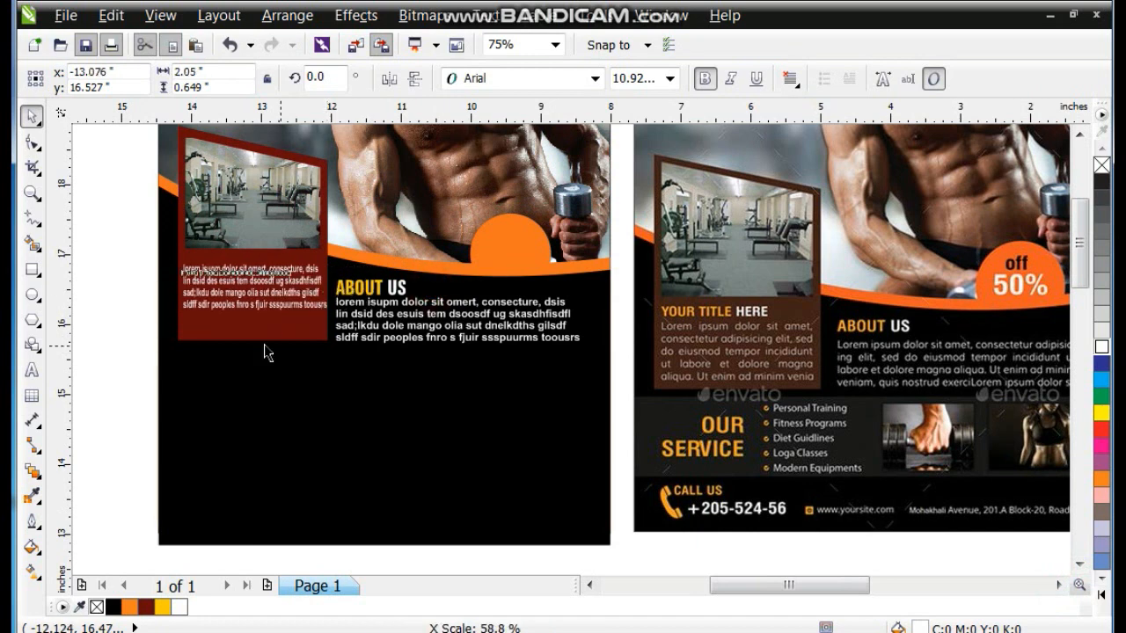
drag(255, 310, 255, 333)
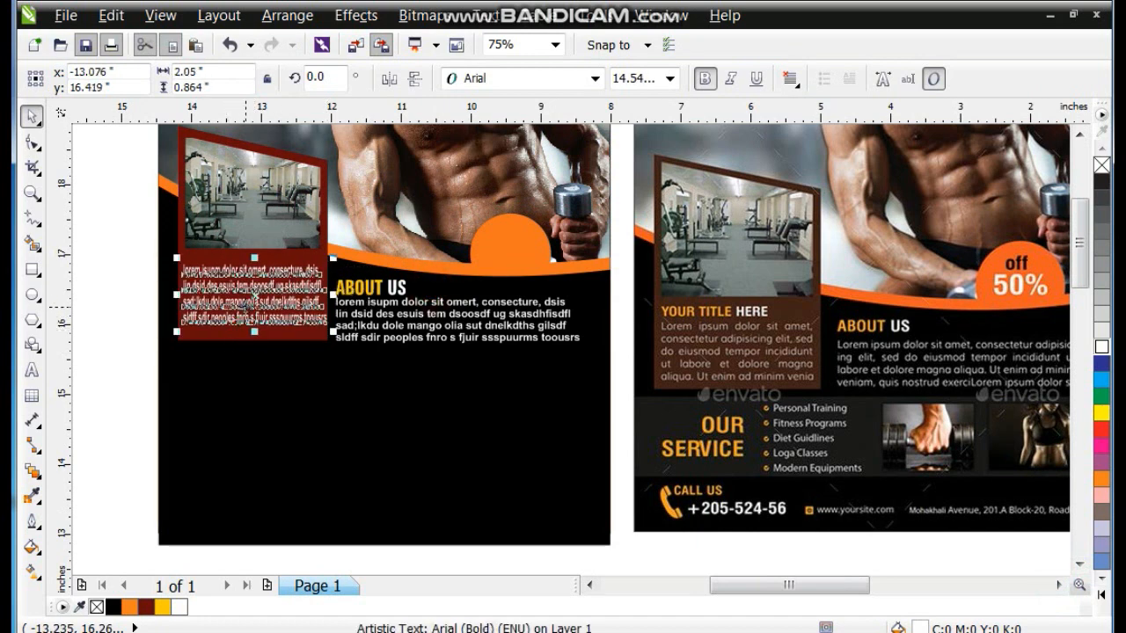
drag(255, 258, 255, 282)
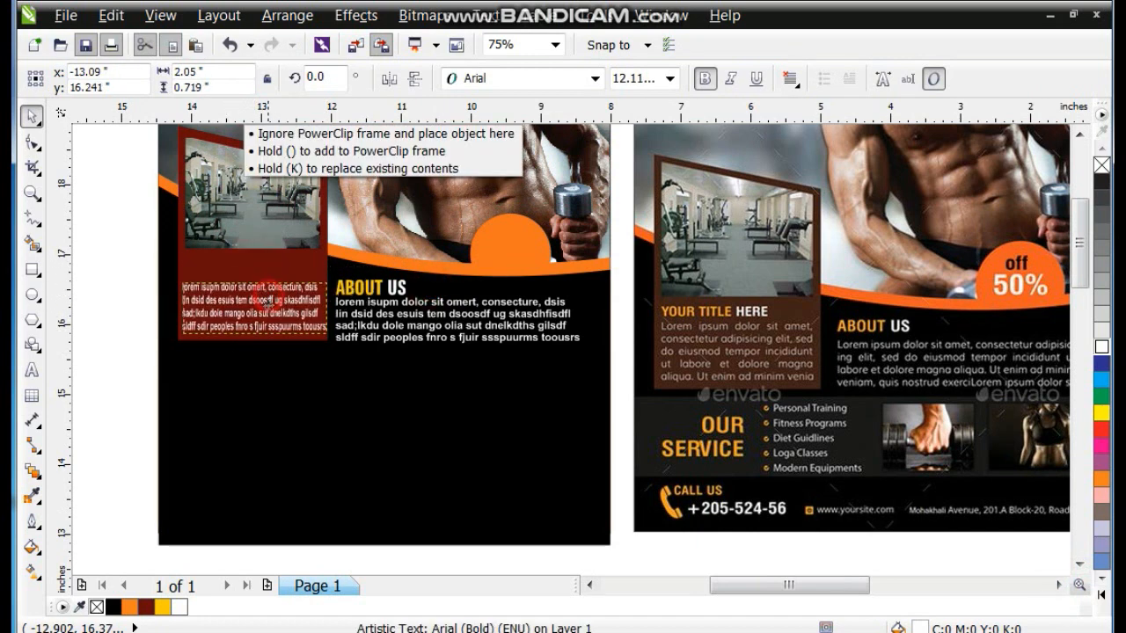
Copy the "ABOUT US" heading above the paragraph on the dark red panel and change its text to "YOUR TITLE HERE"
drag(366, 290, 183, 275)
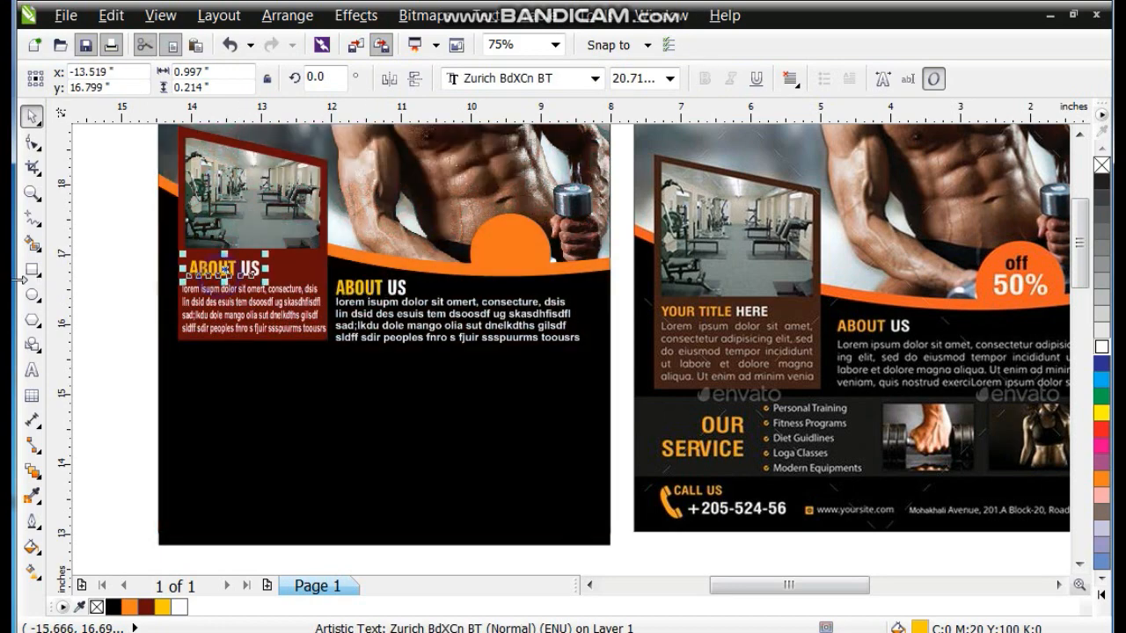
click(32, 370)
key(ctrl+a)
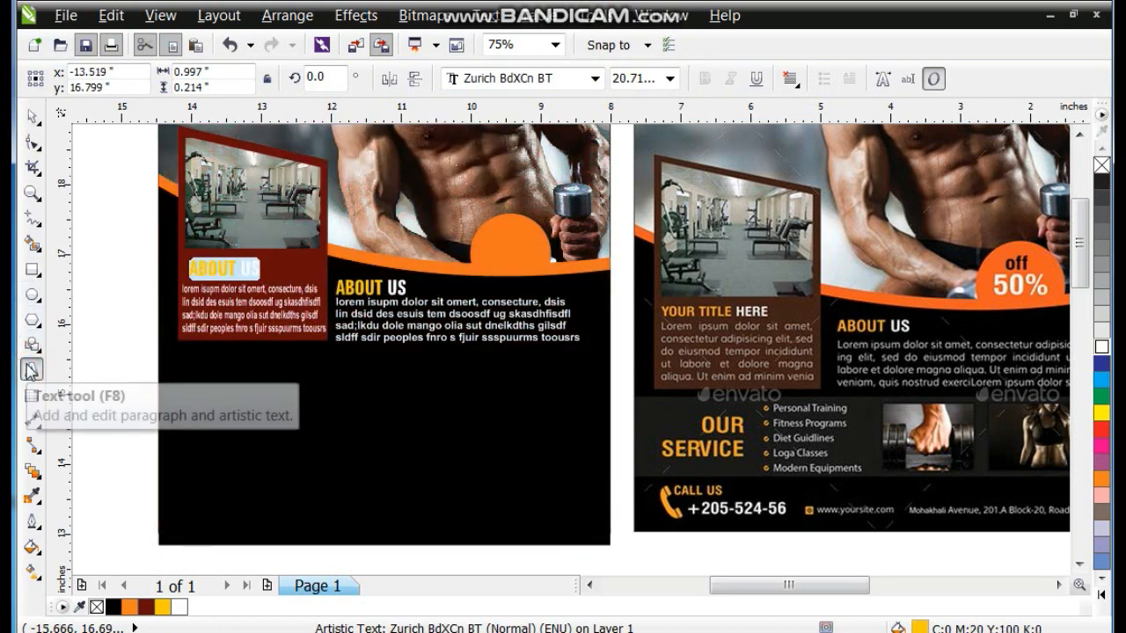
text(YOUR TITLE)
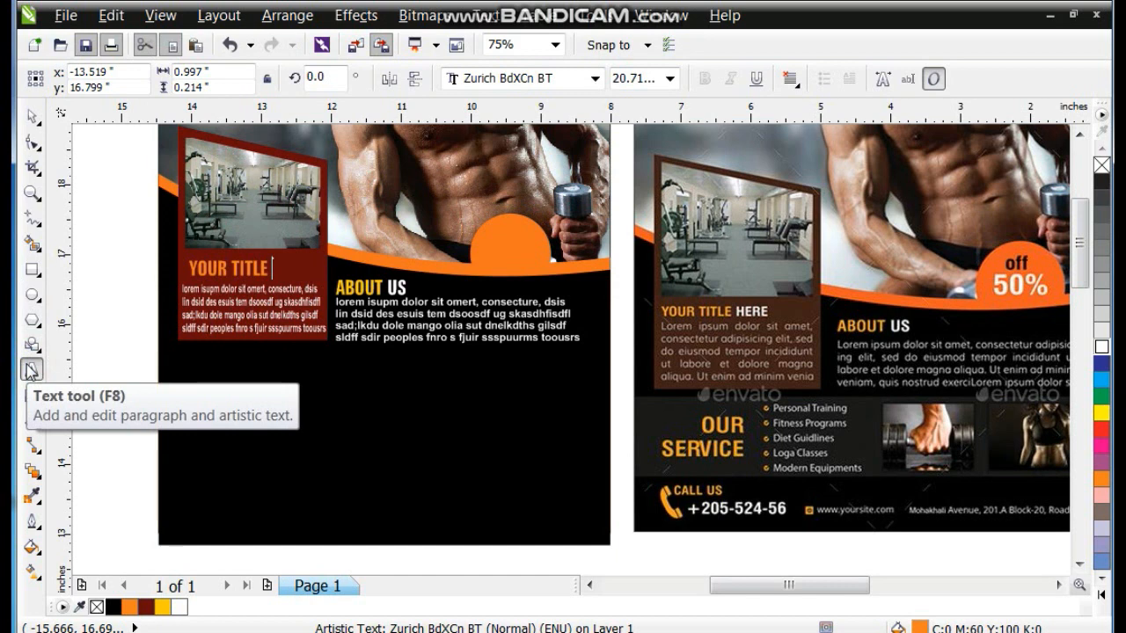
text( HERE)
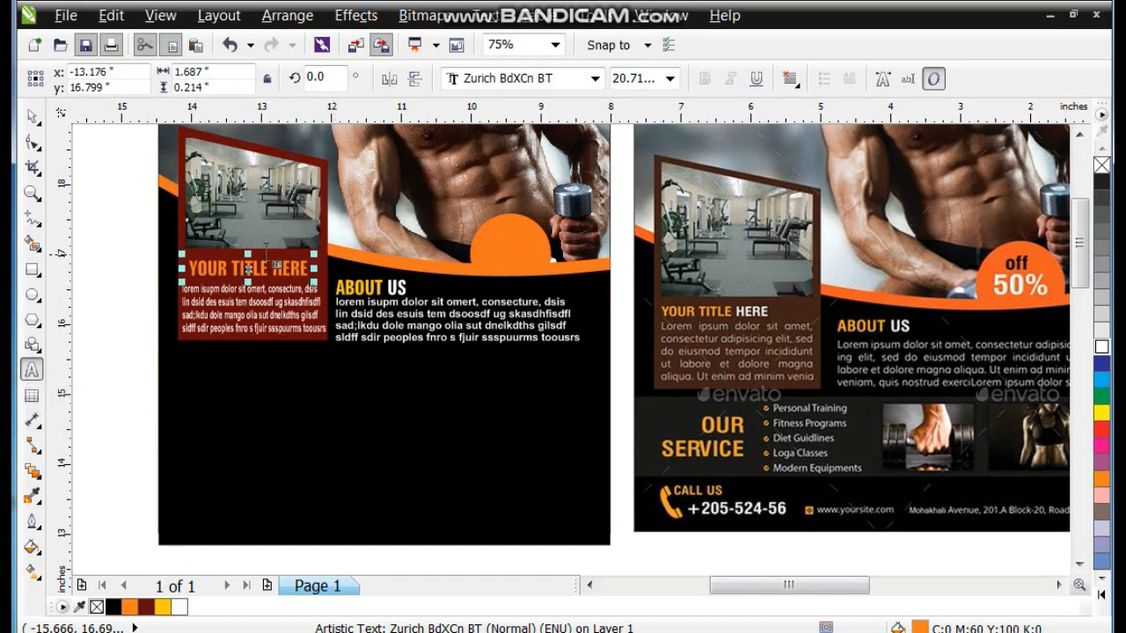
Fill "YOUR TITLE" in the dark red panel's heading with yellow (M:20 Y:100) and "HERE" with white
drag(270, 268, 164, 263)
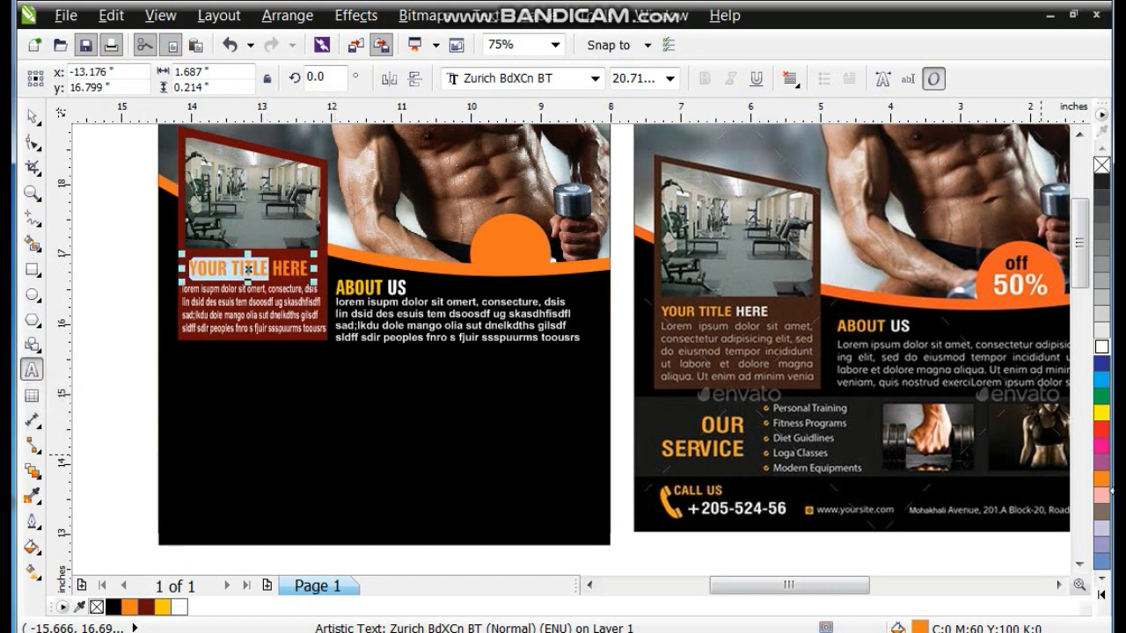
click(1103, 596)
click(1078, 217)
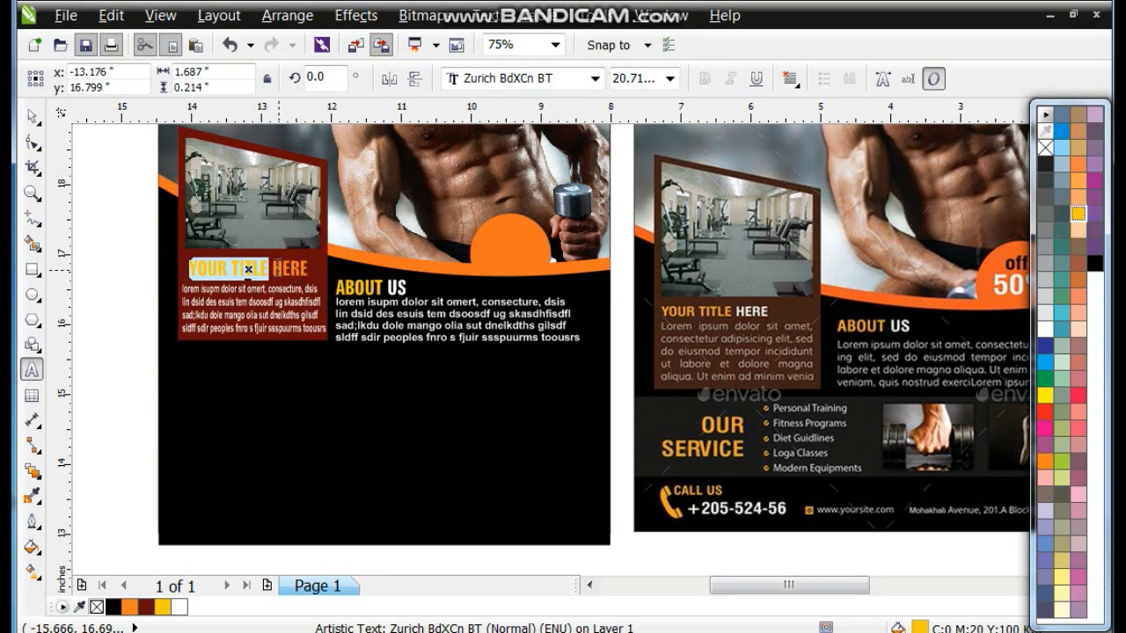
drag(309, 268, 271, 267)
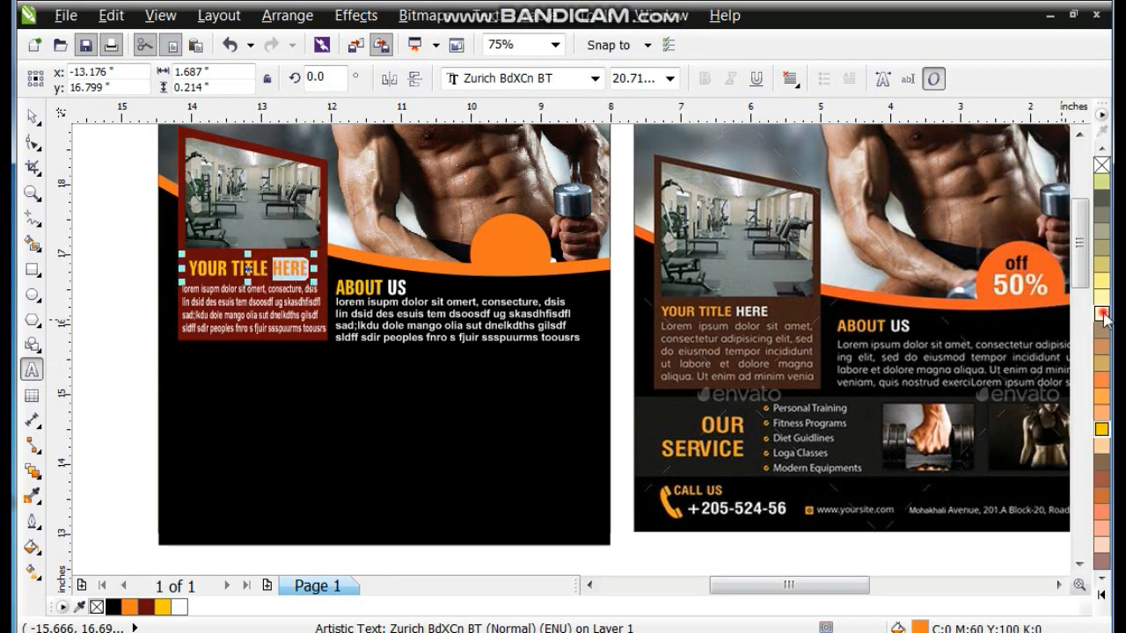
click(1103, 314)
click(1100, 601)
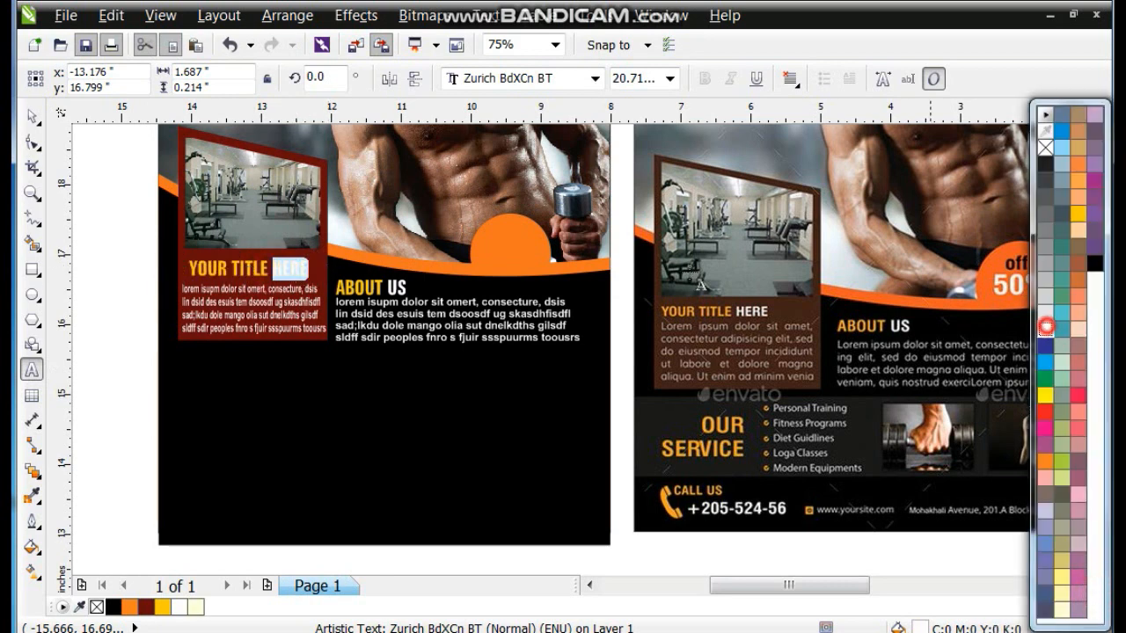
click(31, 116)
click(108, 271)
click(246, 269)
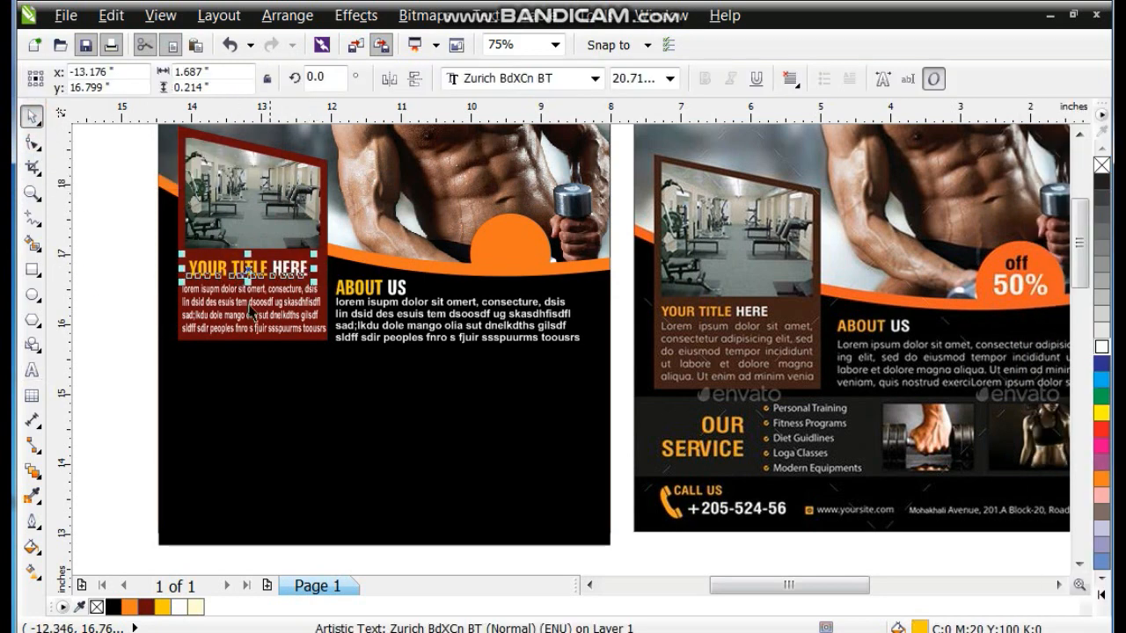
click(146, 351)
click(275, 278)
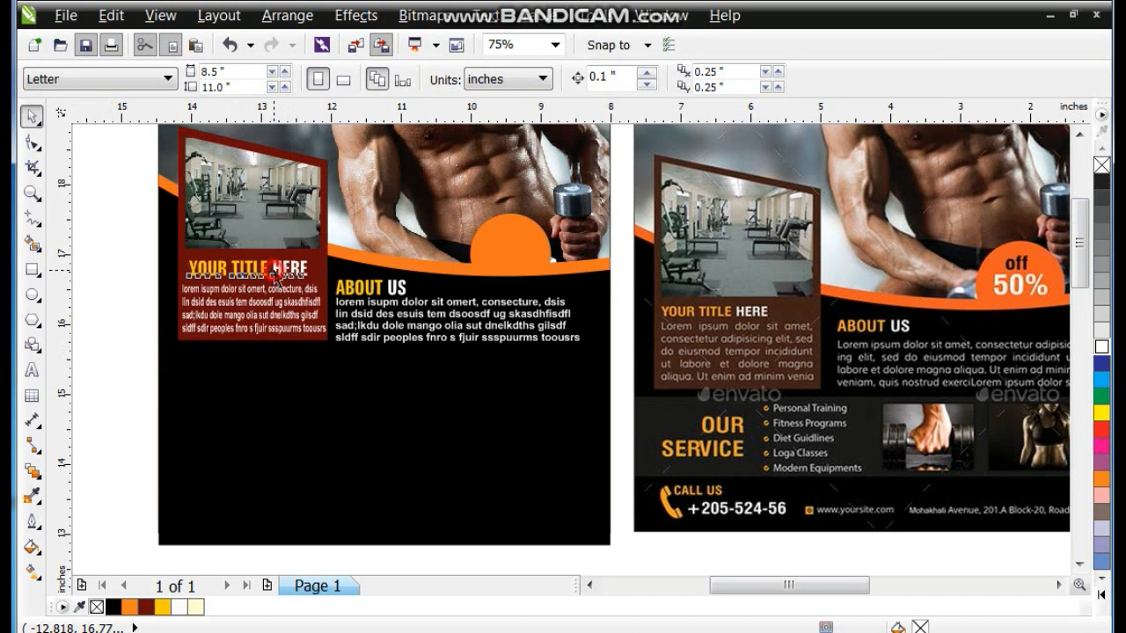
click(129, 144)
drag(114, 387, 334, 123)
drag(172, 379, 162, 382)
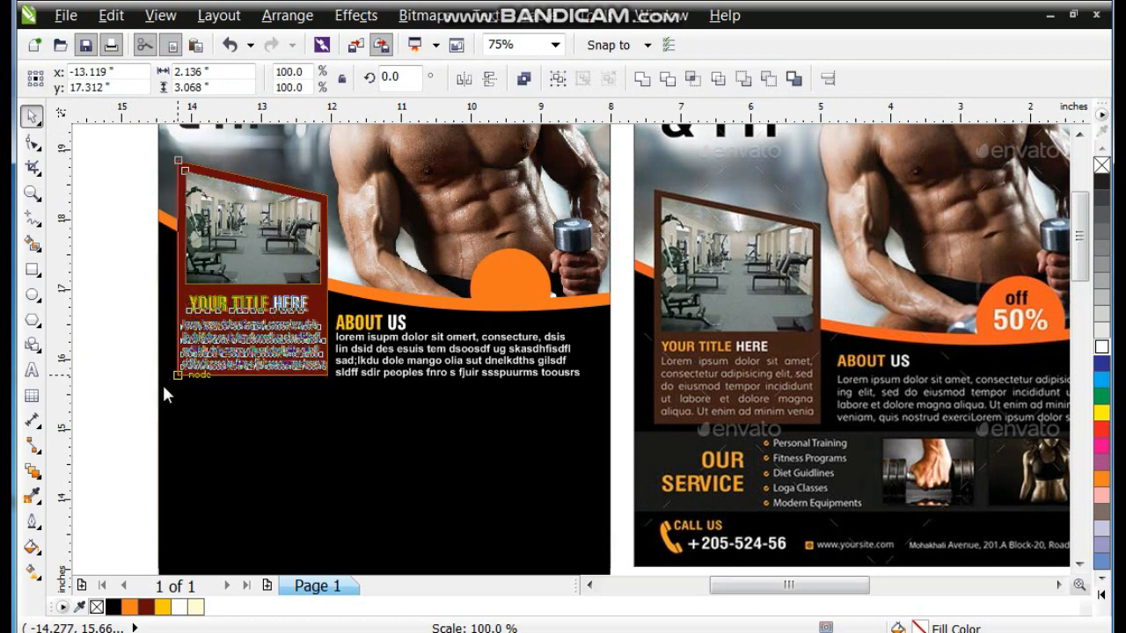
click(111, 420)
Copy the "YOUR TITLE HERE" heading onto the black area below the dark red panel and replace its text with "OUR SERVICE" on two lines
drag(214, 299, 215, 424)
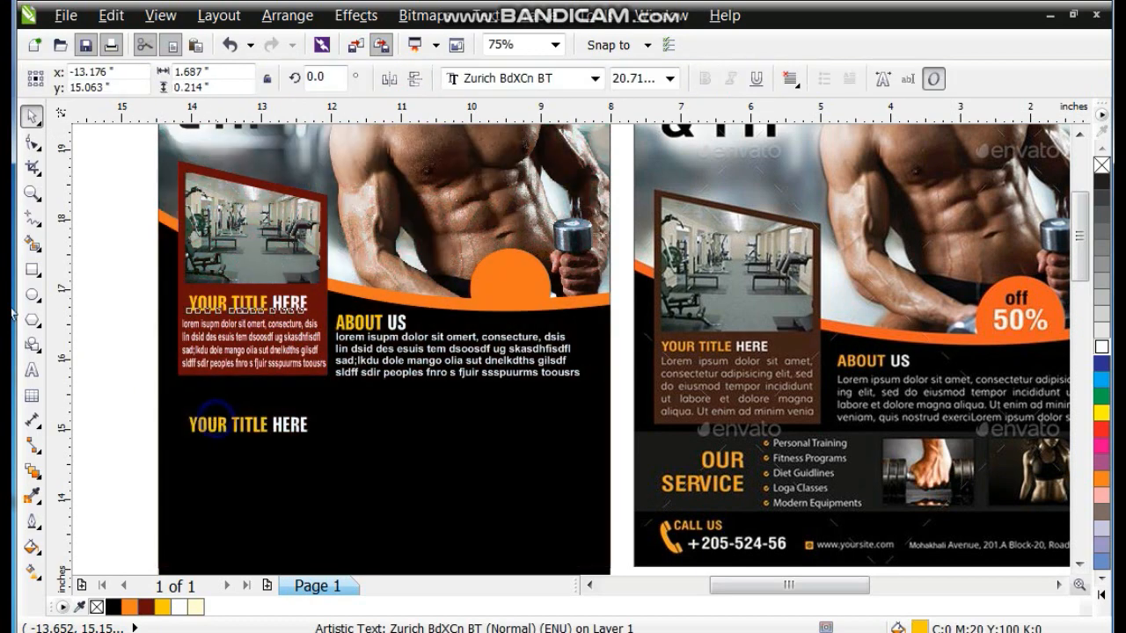
click(32, 369)
key(ctrl+a)
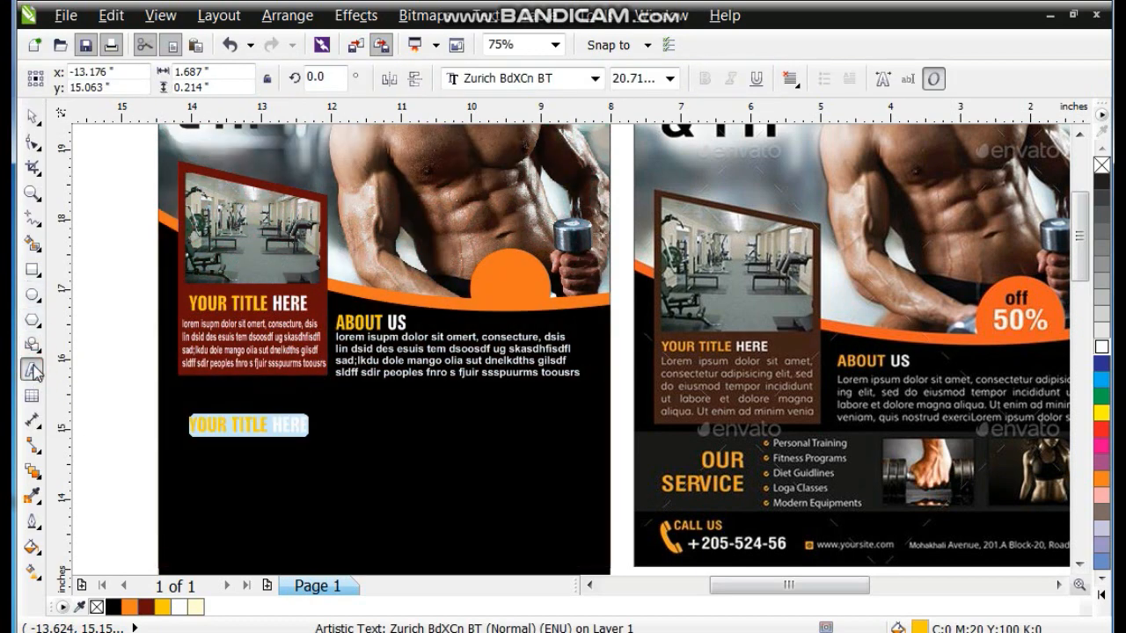
key(BackSpace)
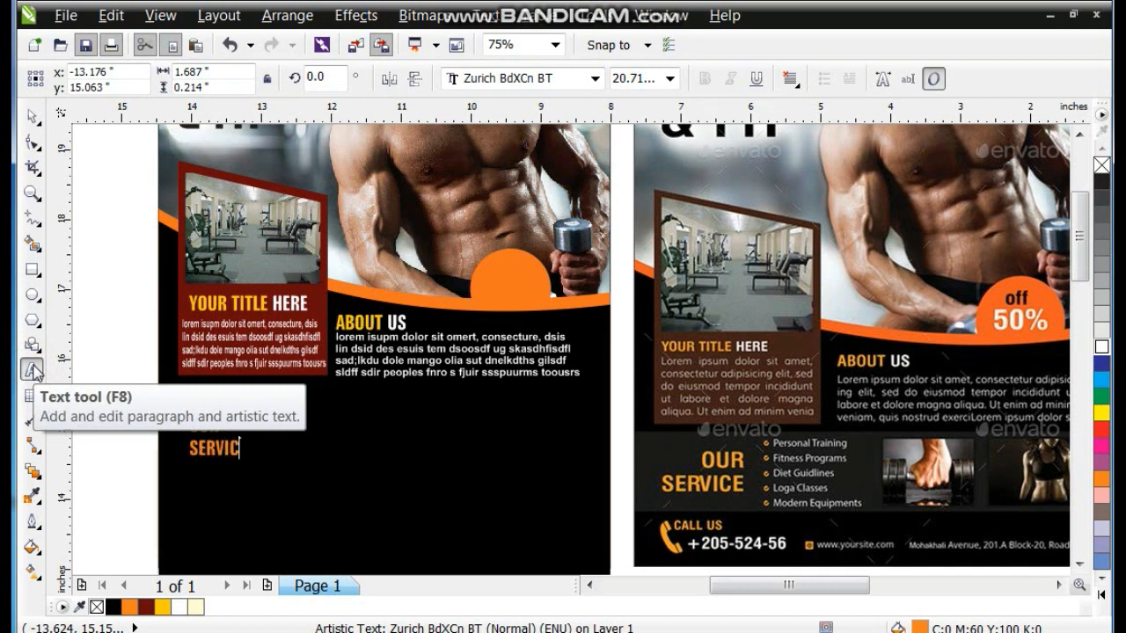
key(Escape)
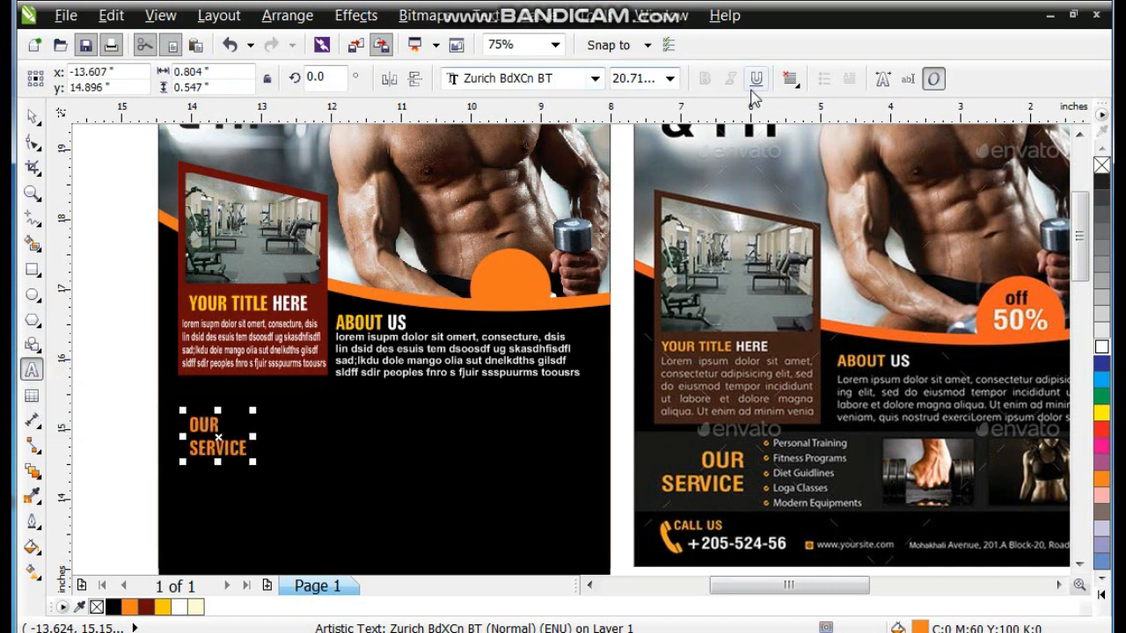
Break "OUR SERVICE" apart into separate lines and align both lines at their right edges
click(32, 115)
key(ctrl+k)
drag(123, 388, 285, 496)
key(r)
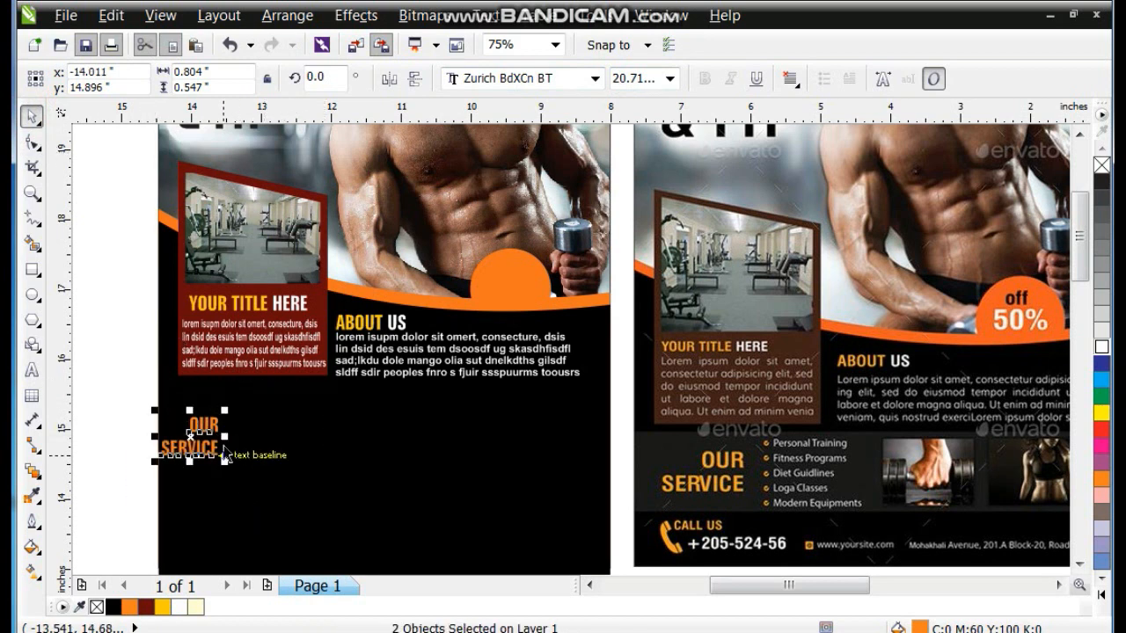
Enlarge "OUR SERVICE" to about 1.03 by 0.70 inches beneath the dark red panel's right side and fill it with yellow
drag(229, 411, 321, 429)
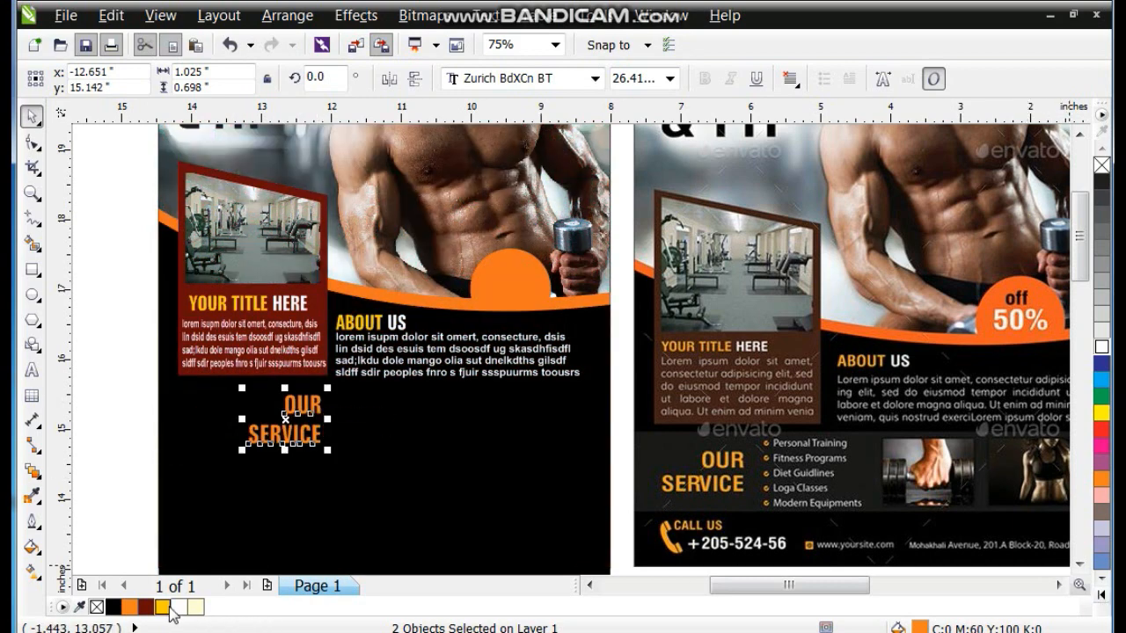
click(165, 607)
click(108, 445)
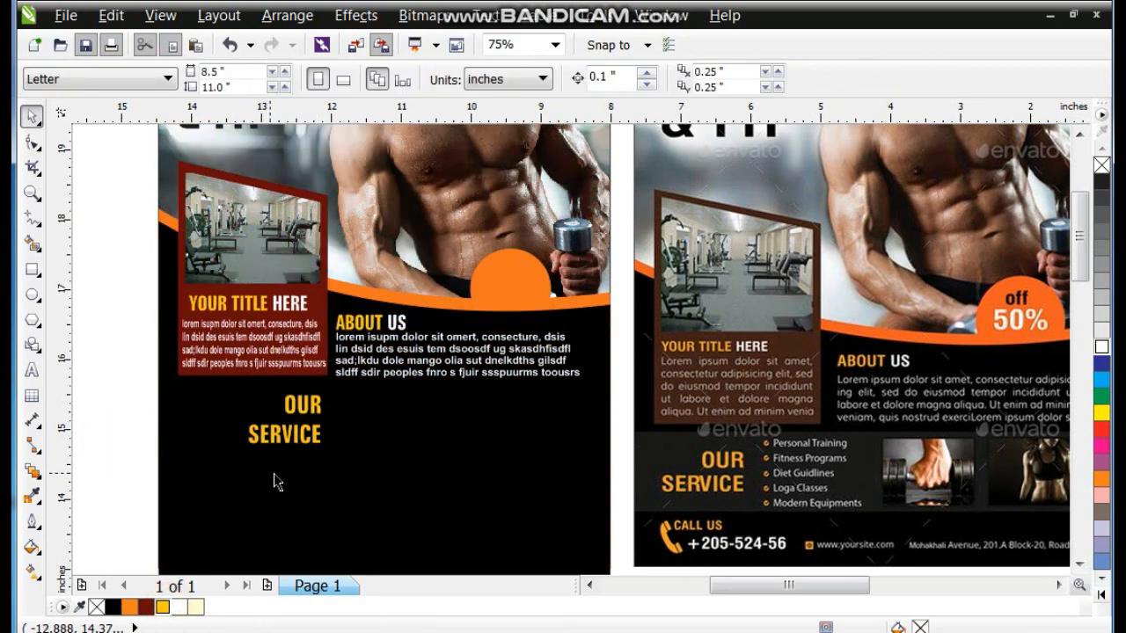
Bring the dumbbell photo and the sportswoman photo from beside the page onto the lower part of the flyer
scroll(375, 458, down, 2)
click(96, 297)
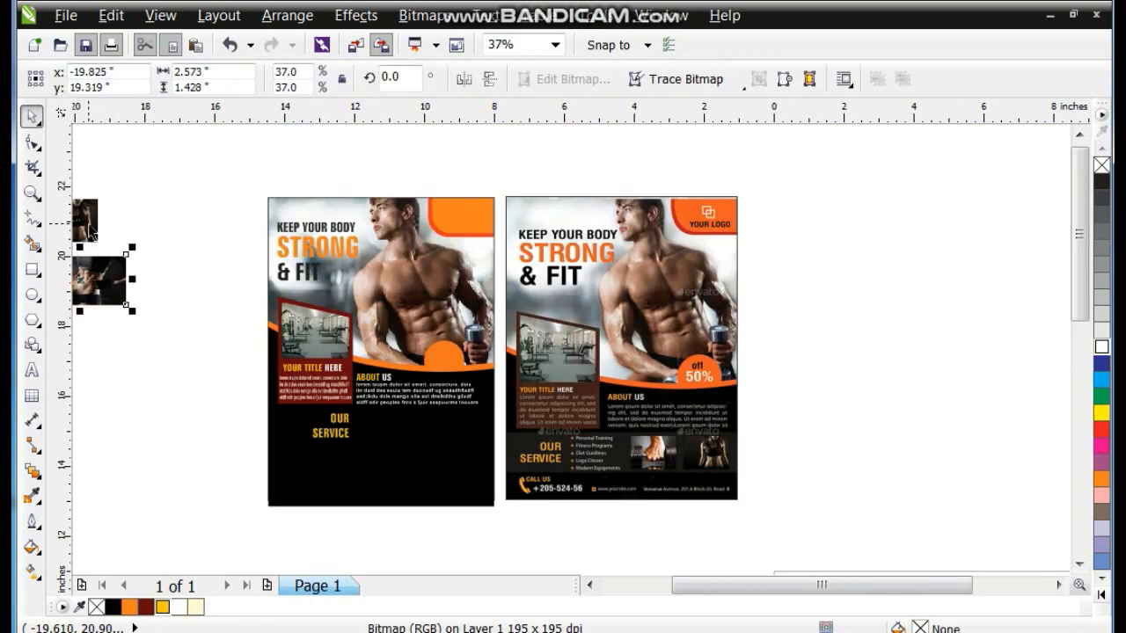
drag(704, 585, 653, 586)
click(172, 280)
shift+click(275, 231)
drag(274, 231, 666, 497)
key(Escape)
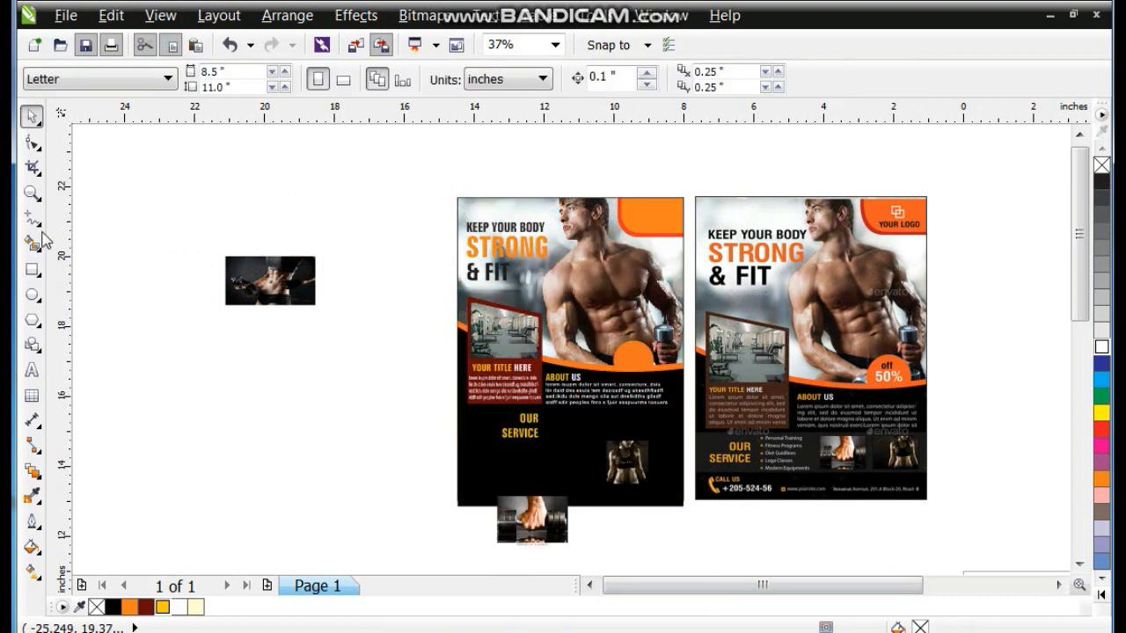
Place the dumbbell photo beside "OUR SERVICE" with the sportswoman photo to its right, enlarging the latter to about 1.61 by 1.68 inches
click(31, 191)
drag(448, 372, 923, 528)
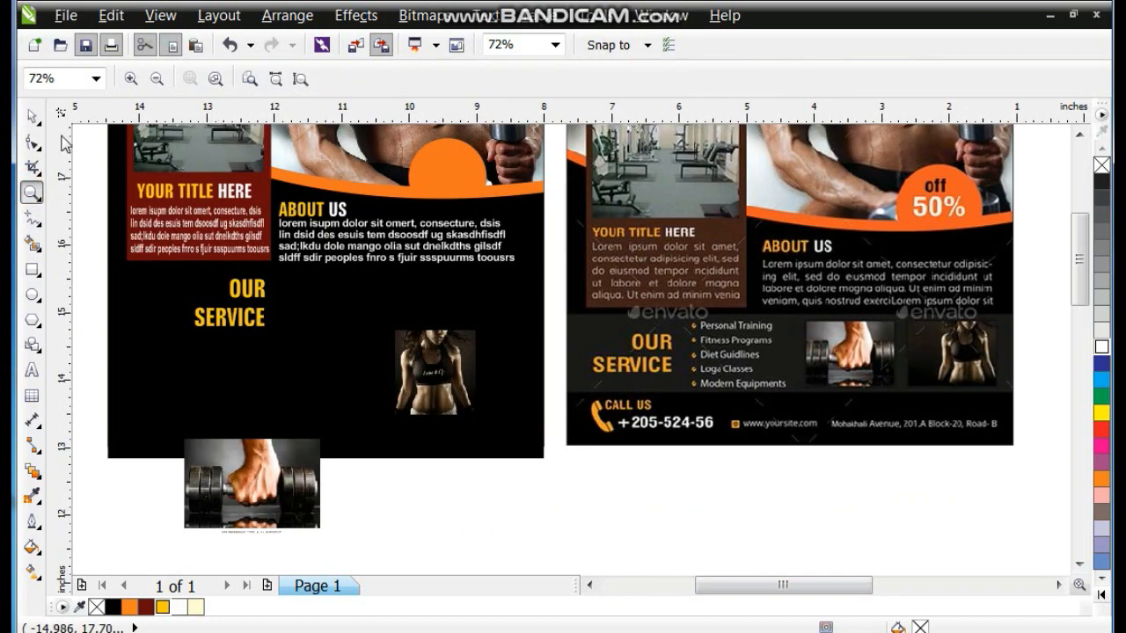
drag(308, 475, 502, 301)
click(459, 397)
drag(484, 353, 523, 340)
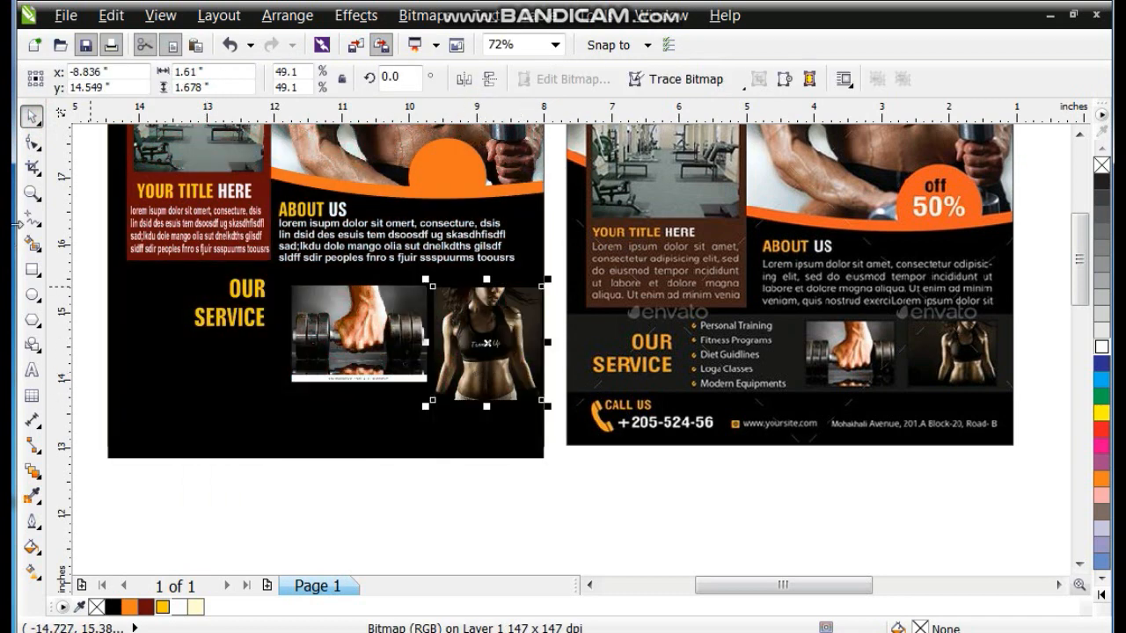
Draw a white-outlined rectangle about 1.64 by 1.15 inches over the dumbbell photo and copy it over the sportswoman photo
click(33, 274)
drag(304, 290, 415, 368)
click(33, 116)
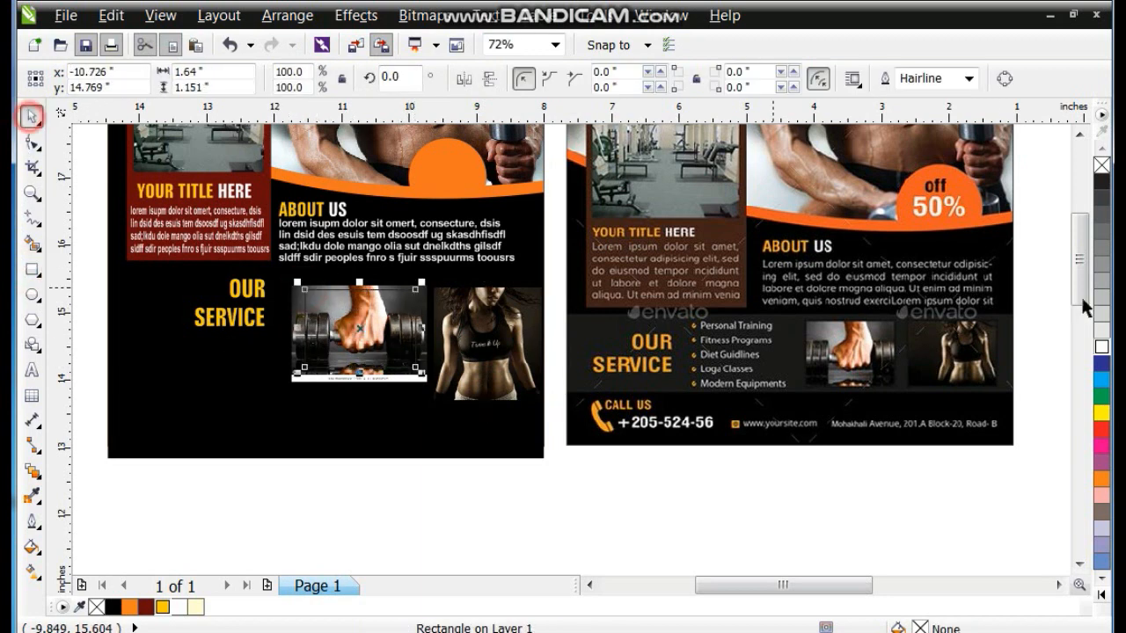
right_click(1097, 347)
drag(351, 337, 497, 338)
Reduce the sportswoman photo's height to about 1.44 inches and PowerClip it inside the right rectangle
click(508, 389)
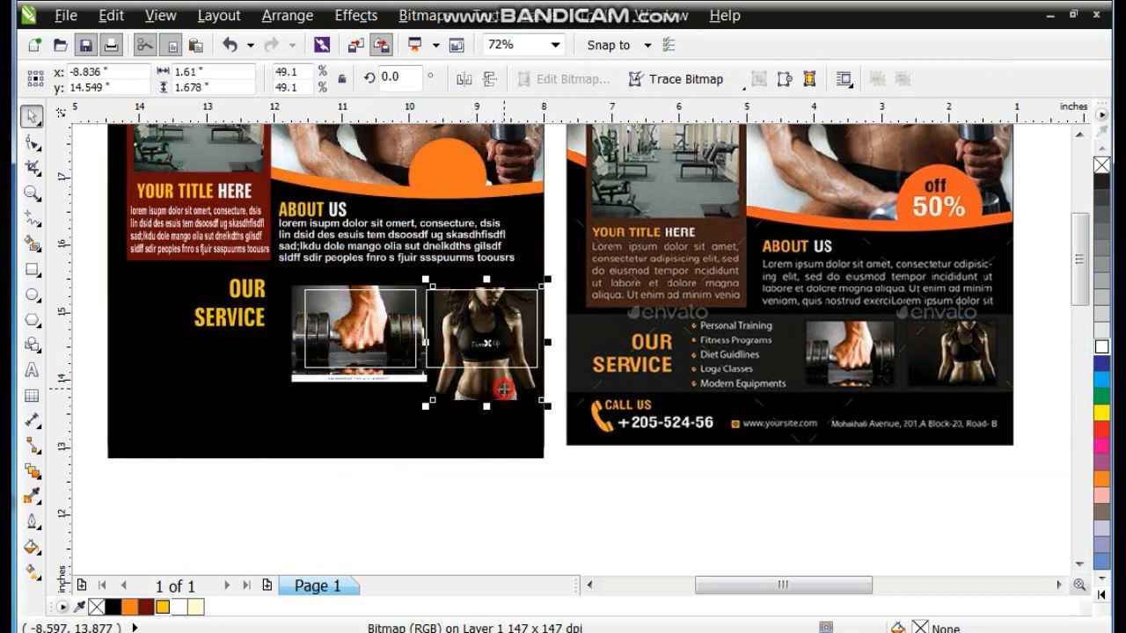
drag(489, 407, 488, 388)
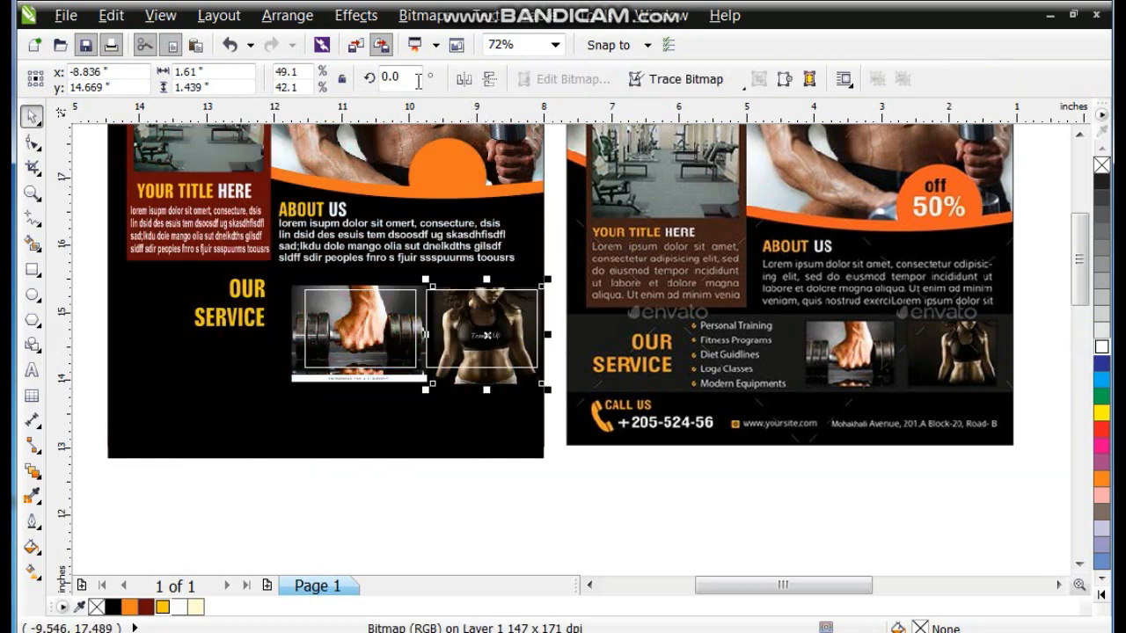
click(357, 14)
mouse_move(446, 335)
click(528, 337)
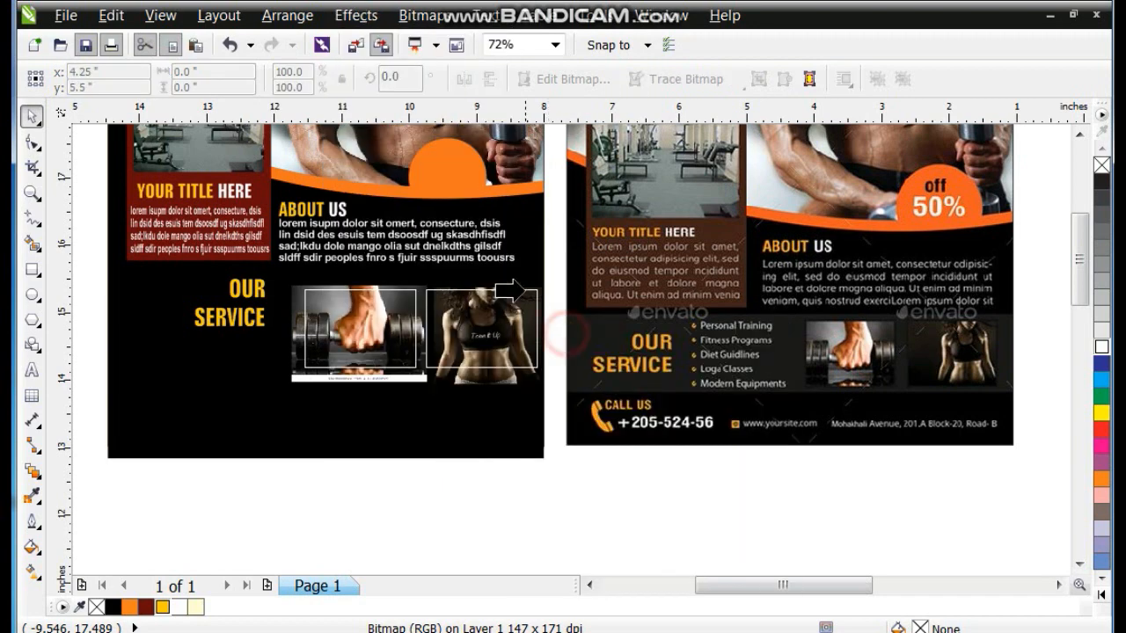
click(535, 308)
PowerClip the dumbbell photo inside the left rectangle
click(382, 387)
click(357, 15)
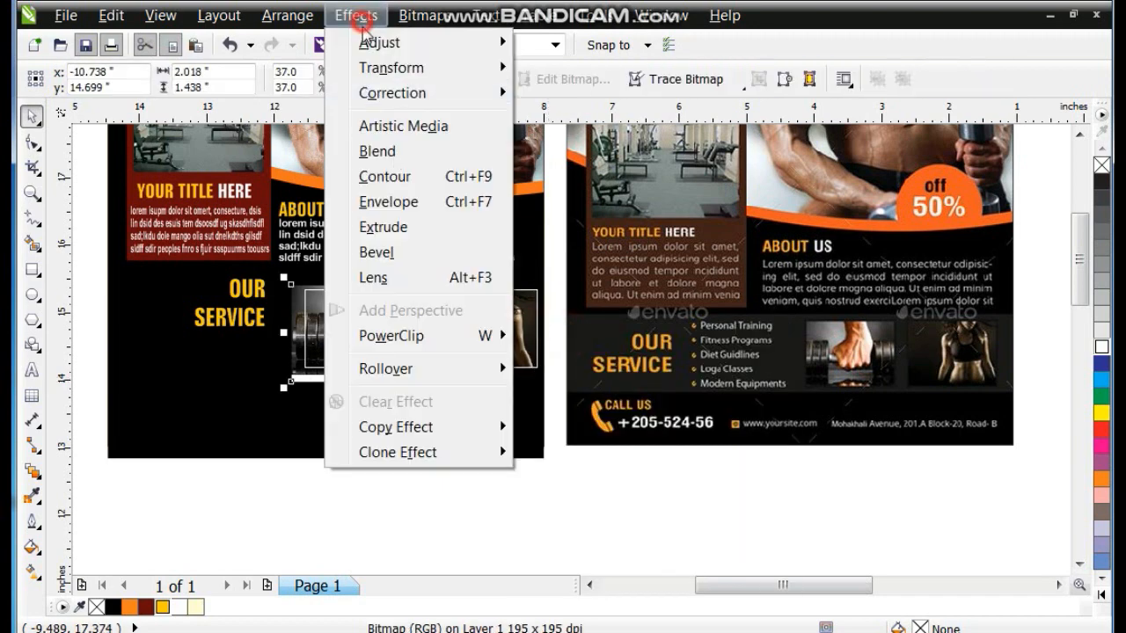
mouse_move(434, 335)
click(537, 340)
Move both clipped photos up under the About Us paragraph without outlines and stretch the pair to about 3.60 inches wide
click(356, 303)
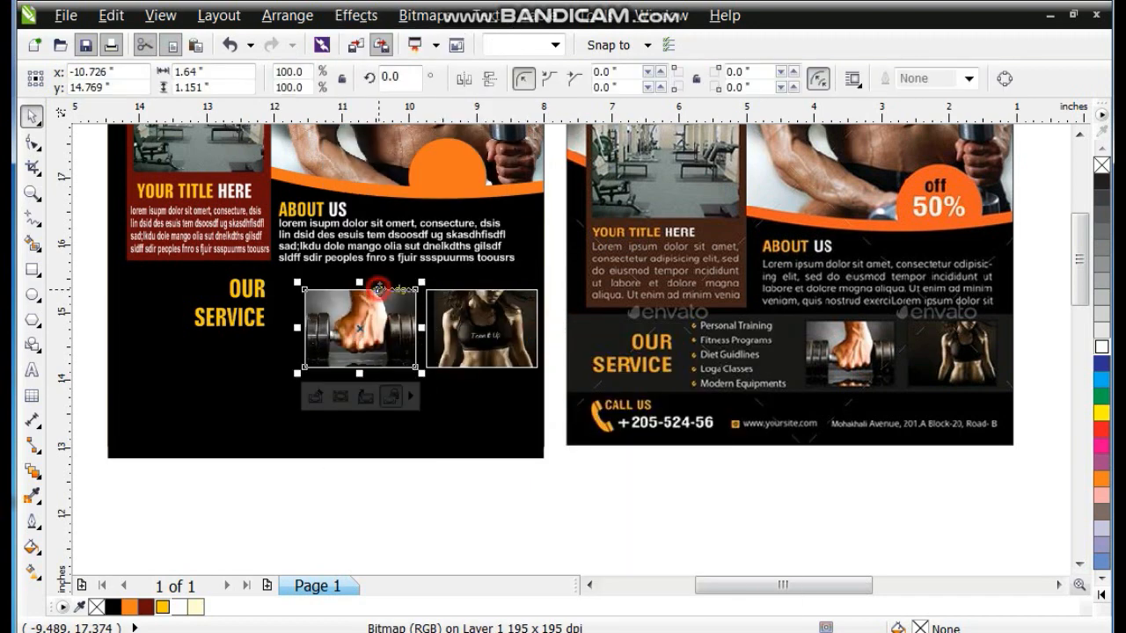
shift+click(500, 345)
drag(500, 343, 474, 321)
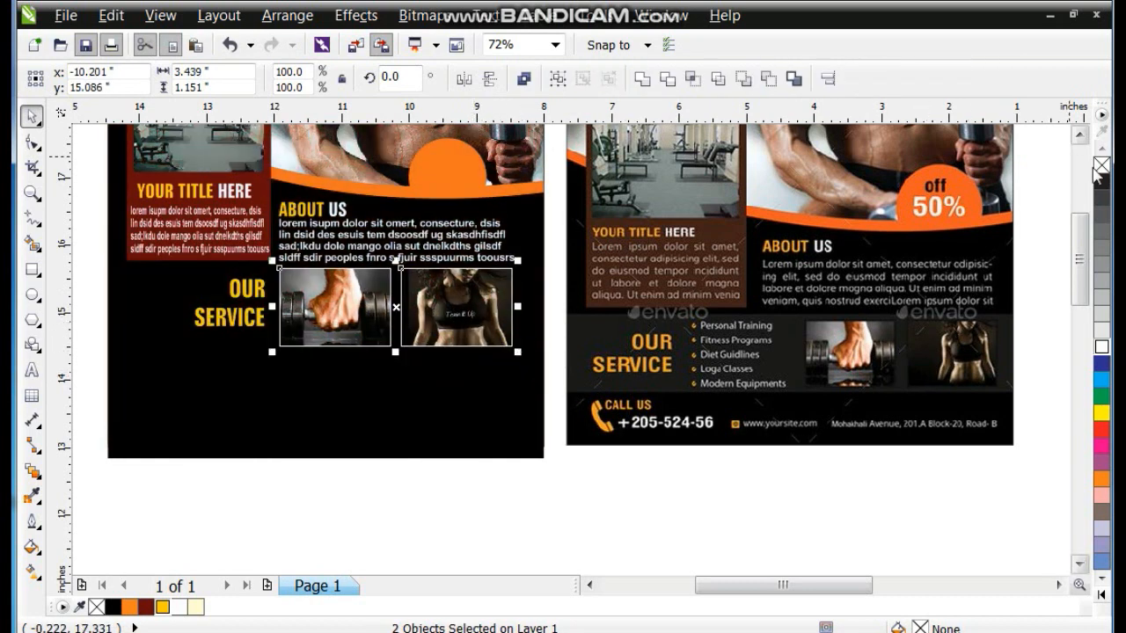
drag(518, 306, 528, 306)
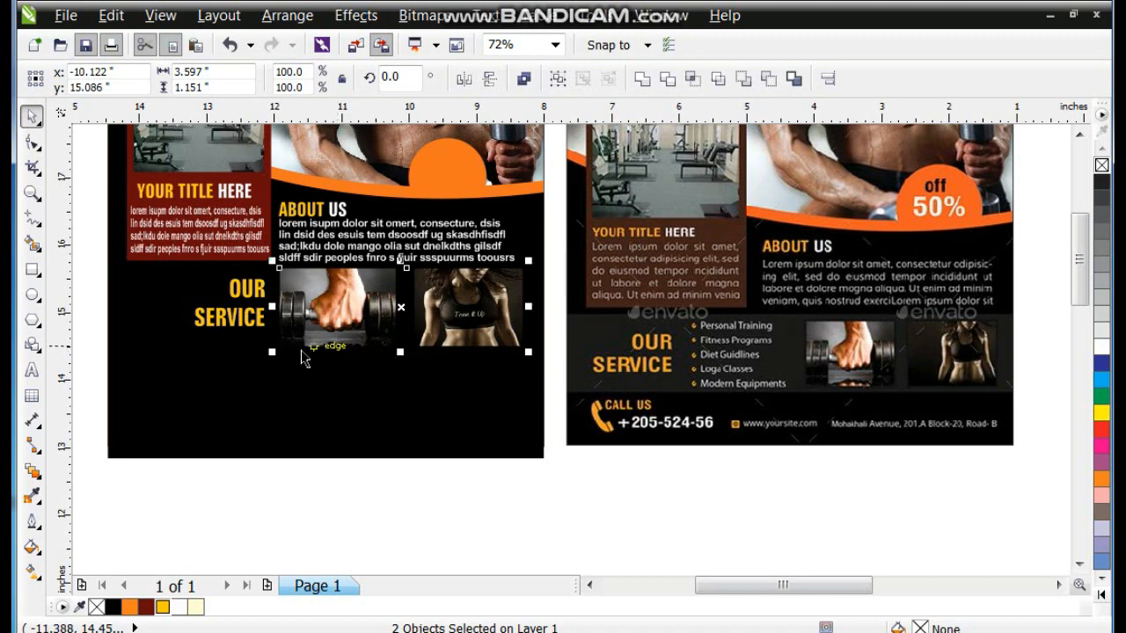
Shrink the pair of clipped photos to about 2.53 by 0.95 inches, keeping them toward the flyer's right edge
drag(272, 352, 308, 339)
drag(307, 300, 337, 300)
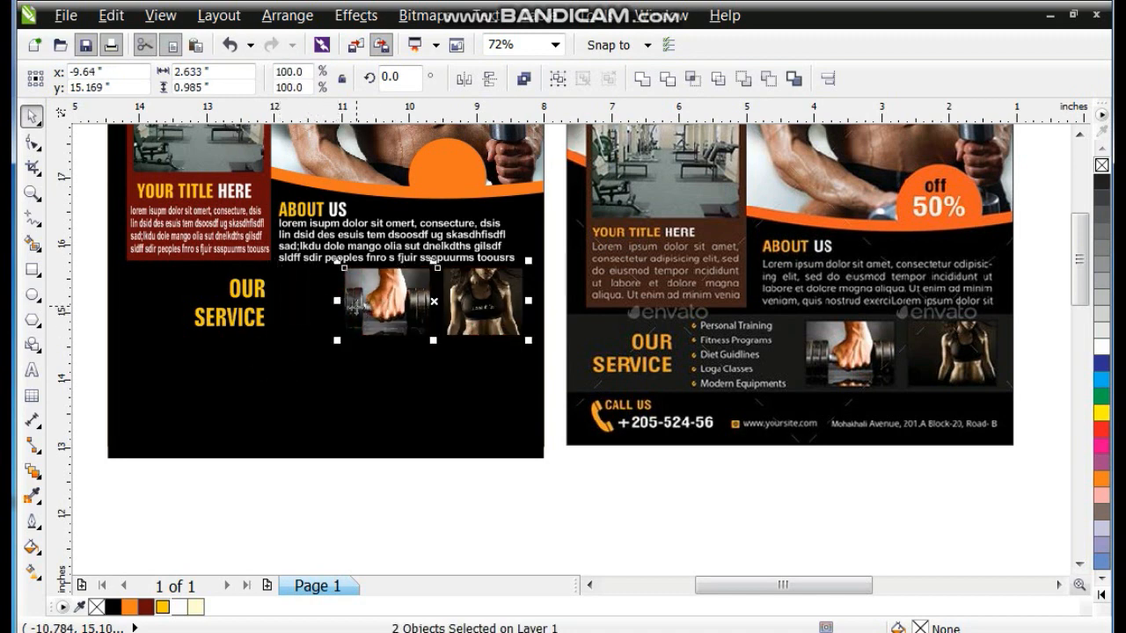
drag(335, 341, 350, 333)
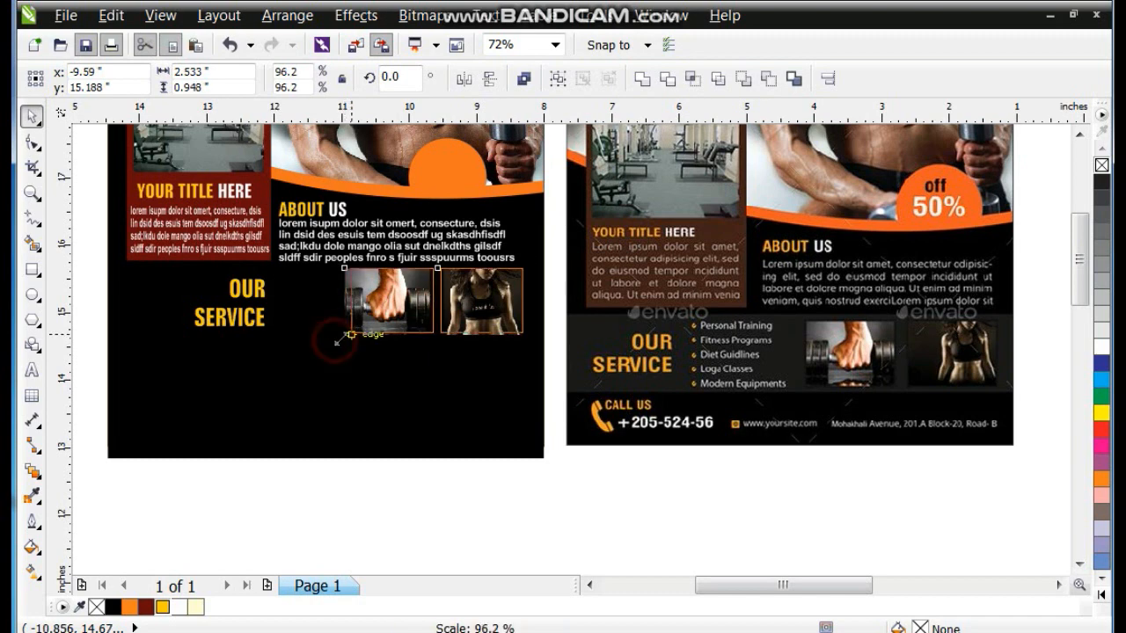
click(322, 482)
Copy the white About Us paragraph onto the empty black area below the two clipped photos
click(1080, 134)
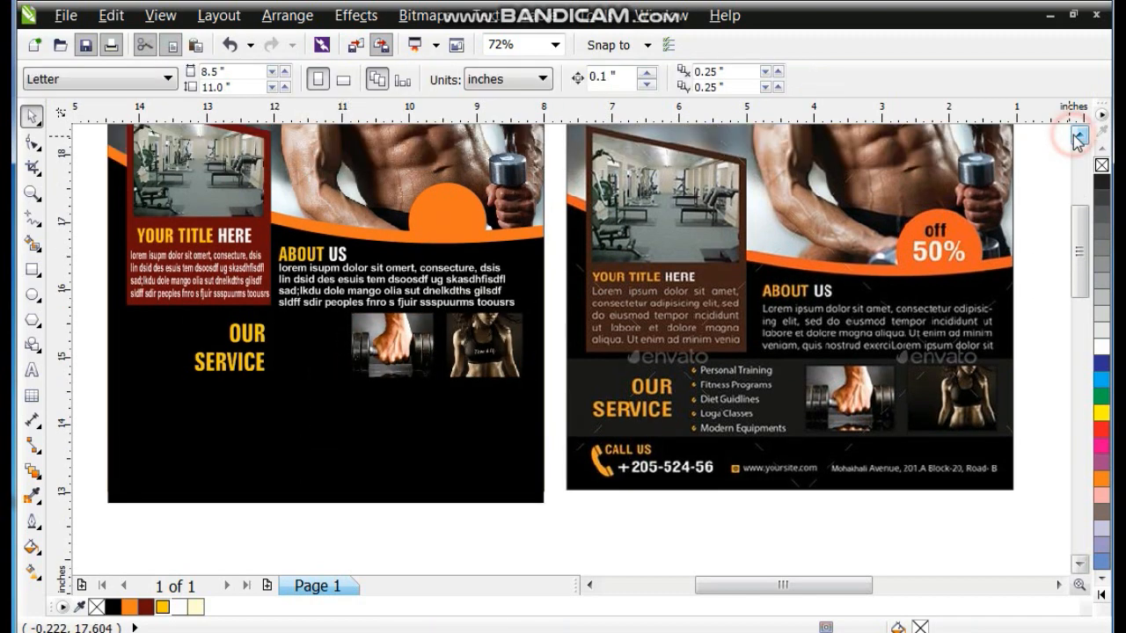
click(31, 193)
drag(132, 275, 945, 484)
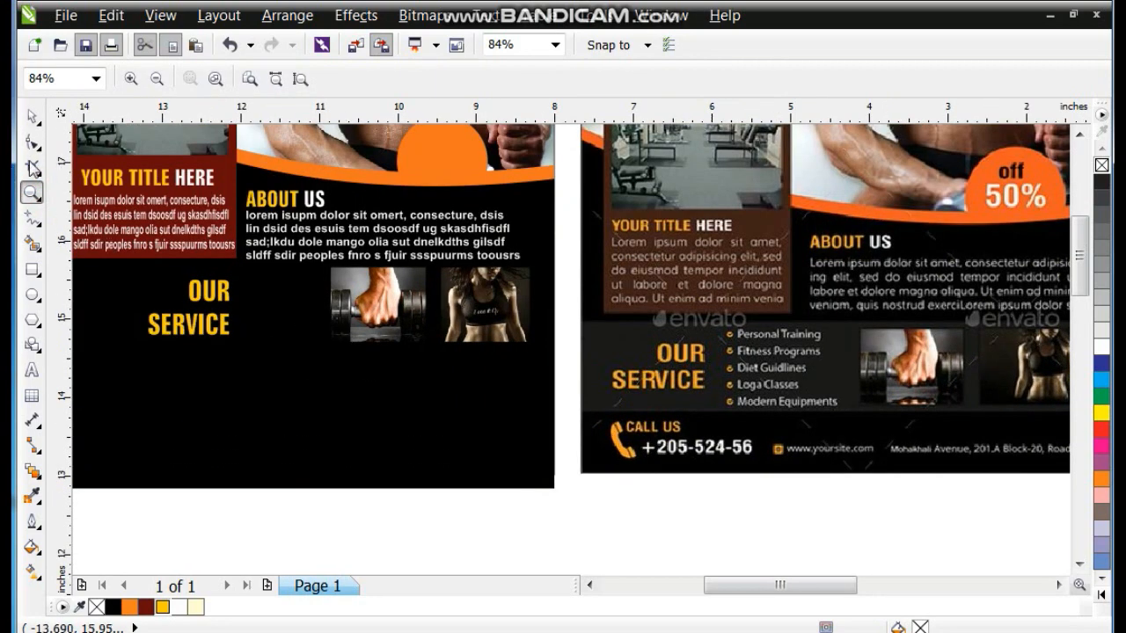
click(30, 117)
click(286, 261)
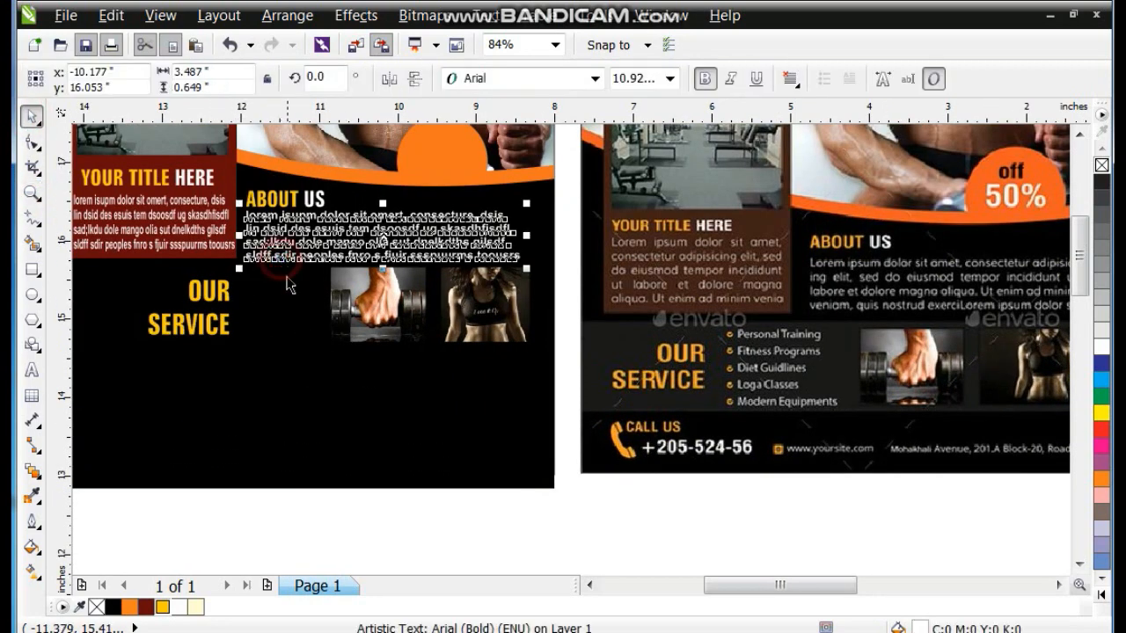
drag(295, 333, 294, 431)
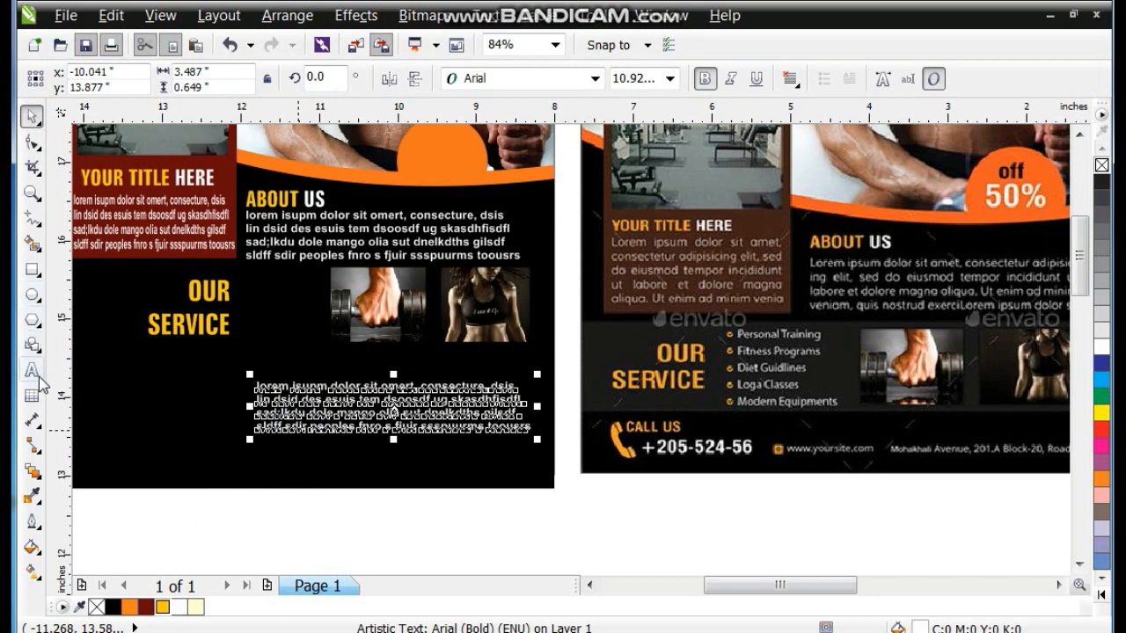
Replace the copied paragraph with the lines Personal Training, Fitness Programs, Diet Guidline, Yoga Classes and Moderen Equimpments, and place it beside "OUR SERVICE"
click(31, 370)
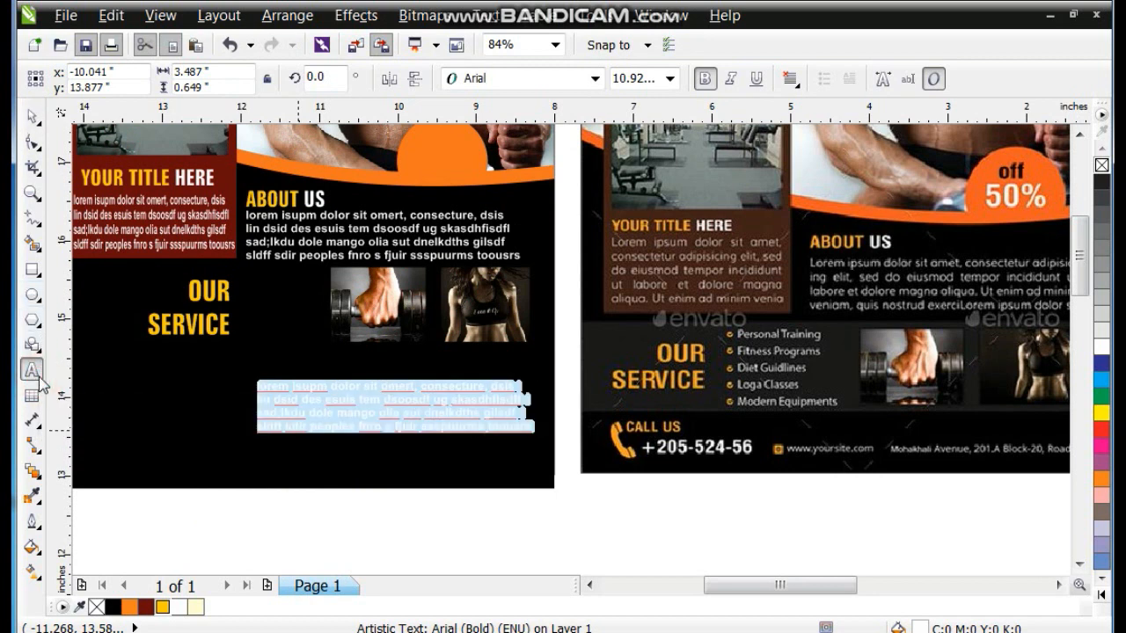
text(PER)
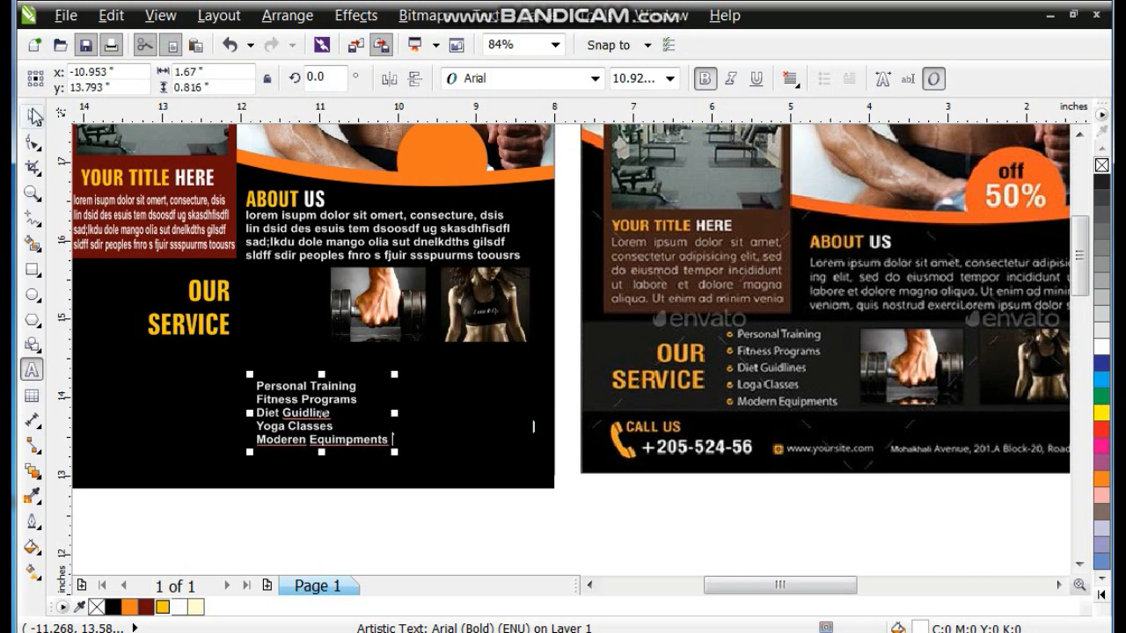
click(32, 115)
drag(276, 388, 260, 276)
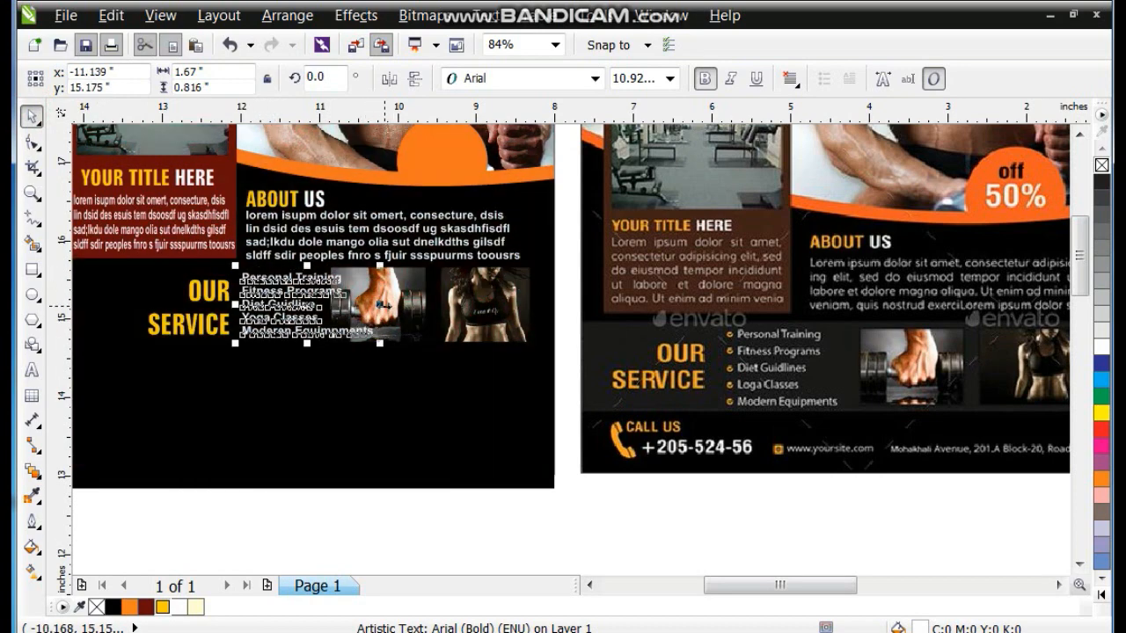
Set the service list beside "OUR SERVICE" in the Zurich BdXCn BT font
click(595, 78)
click(765, 233)
drag(788, 573, 774, 598)
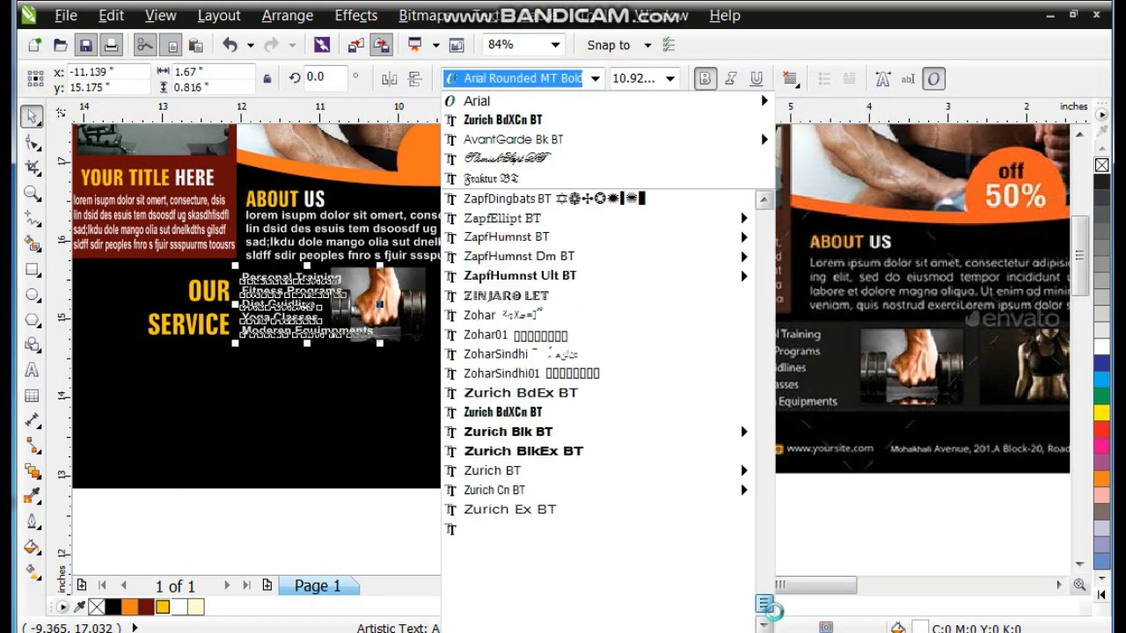
click(521, 414)
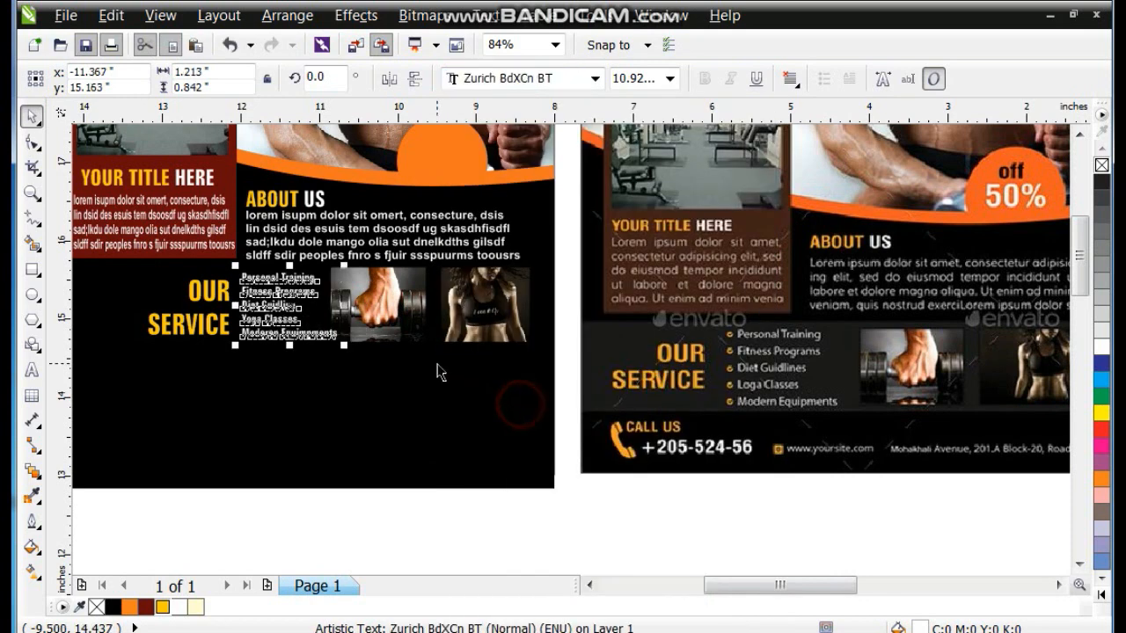
Narrow the pair of service photos from their left edge and slightly shrink the service list so the two sit apart
click(343, 339)
shift+click(494, 324)
drag(323, 304, 337, 304)
click(299, 338)
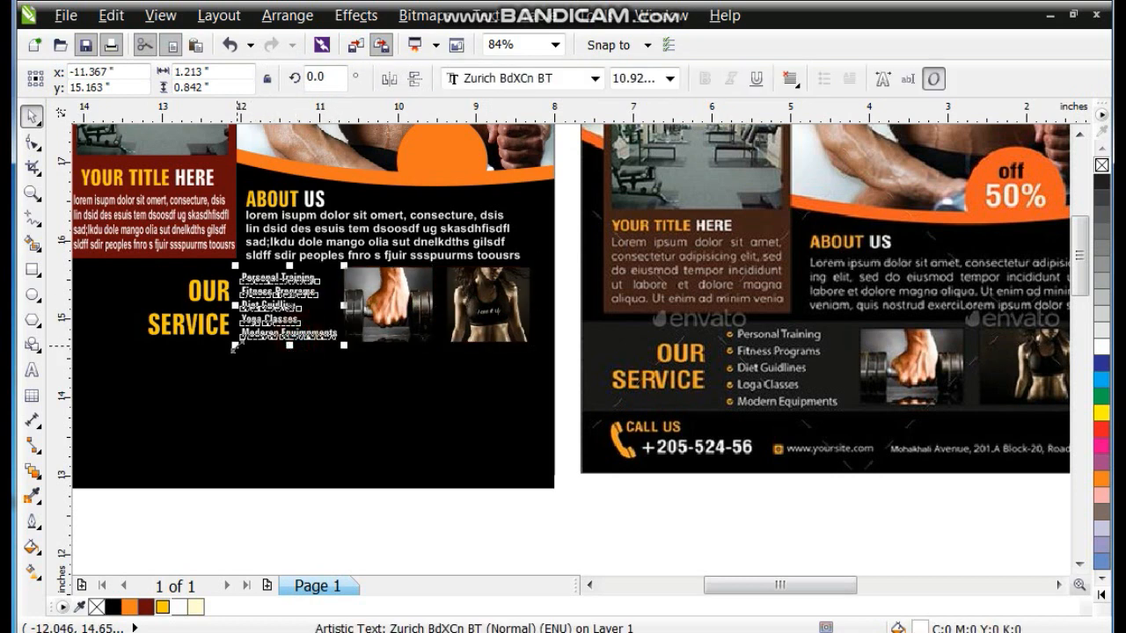
drag(234, 346, 241, 341)
PowerClip the large black curved shape together with the orange band into the flyer's frame
click(284, 493)
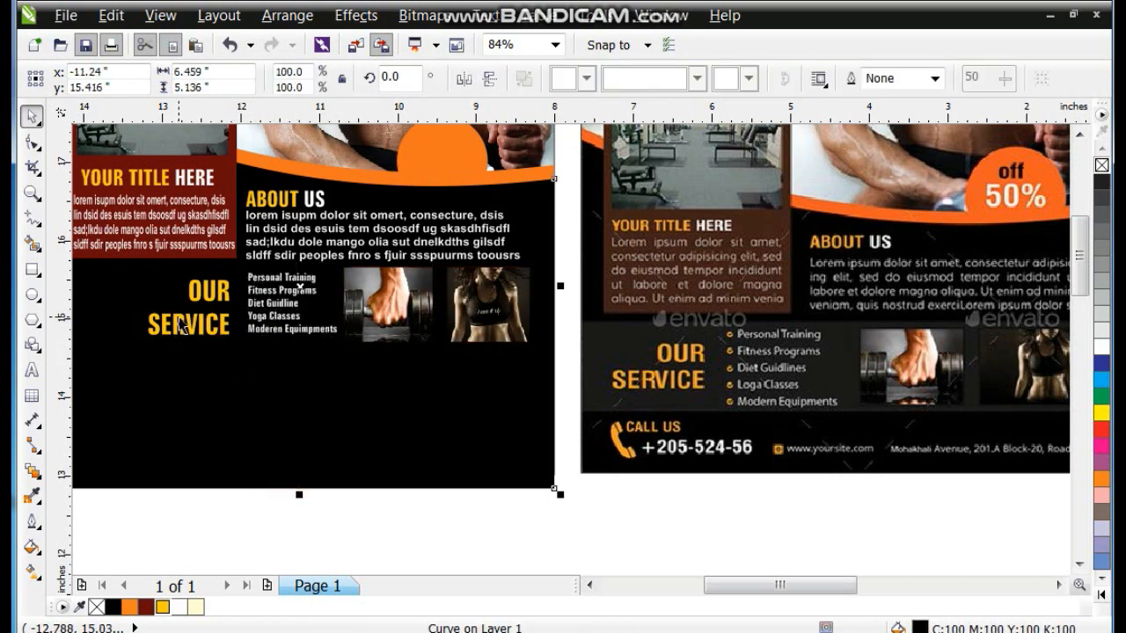
click(261, 411)
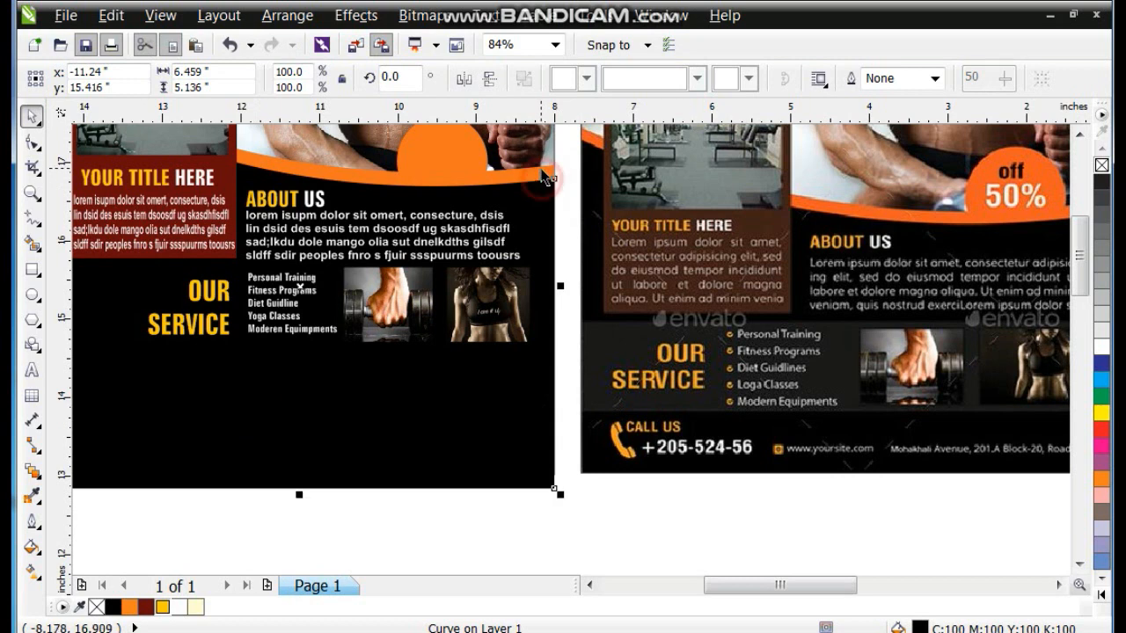
shift+click(539, 175)
click(356, 15)
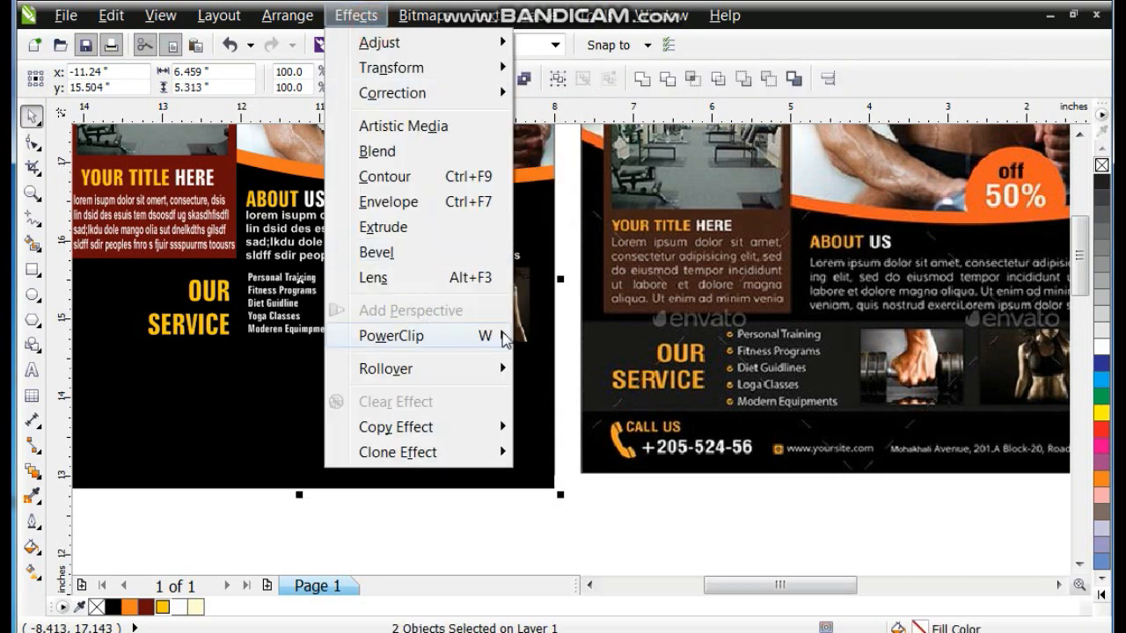
mouse_move(426, 334)
click(563, 335)
click(563, 403)
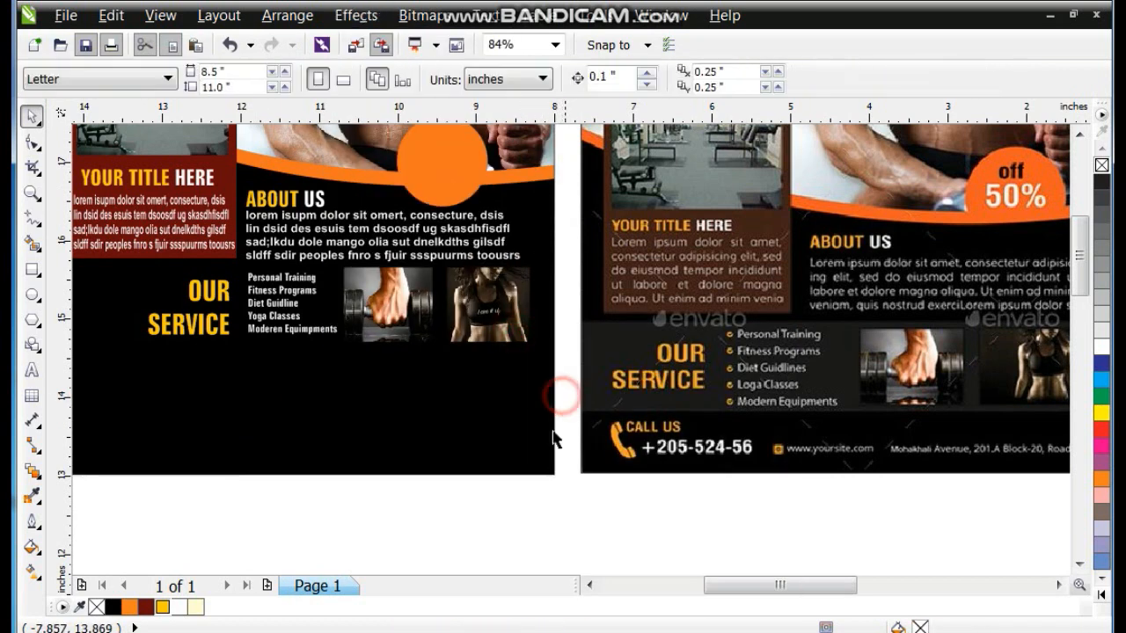
Copy the yellow word "SERVICE" onto the empty black area near the flyer's lower-left corner
click(215, 323)
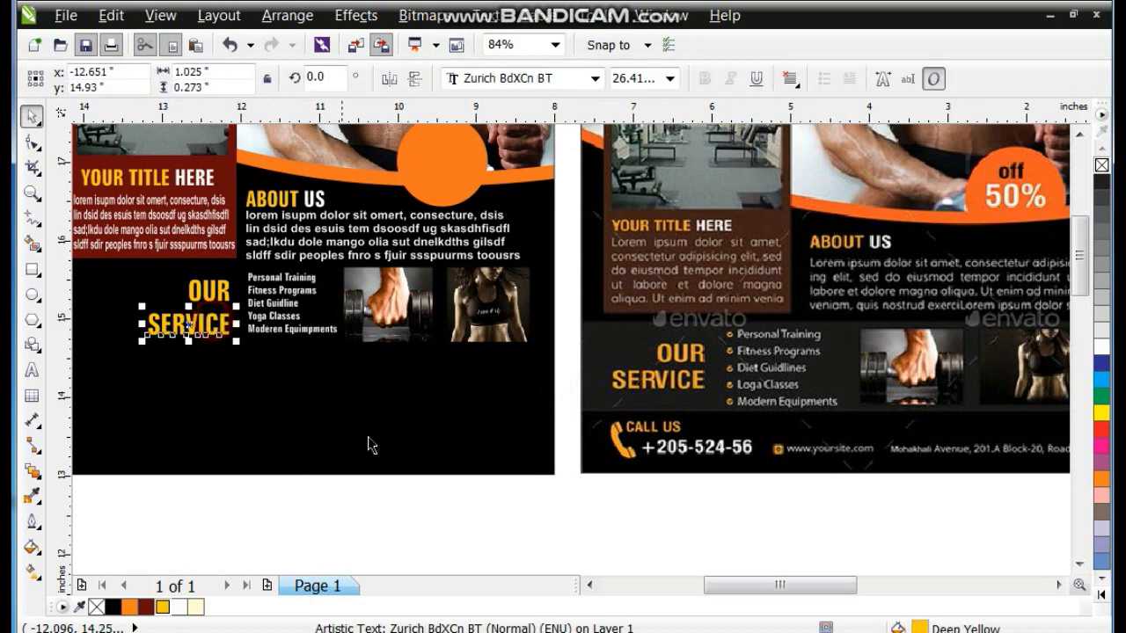
click(528, 378)
key(F4)
click(381, 519)
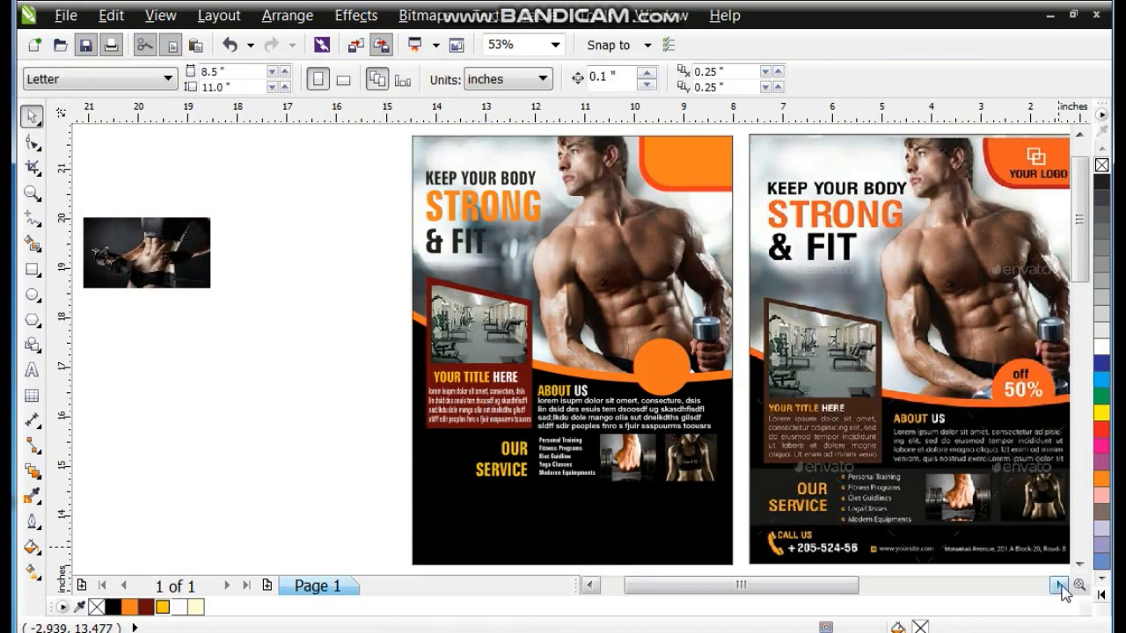
click(1060, 585)
click(32, 192)
drag(238, 297, 905, 558)
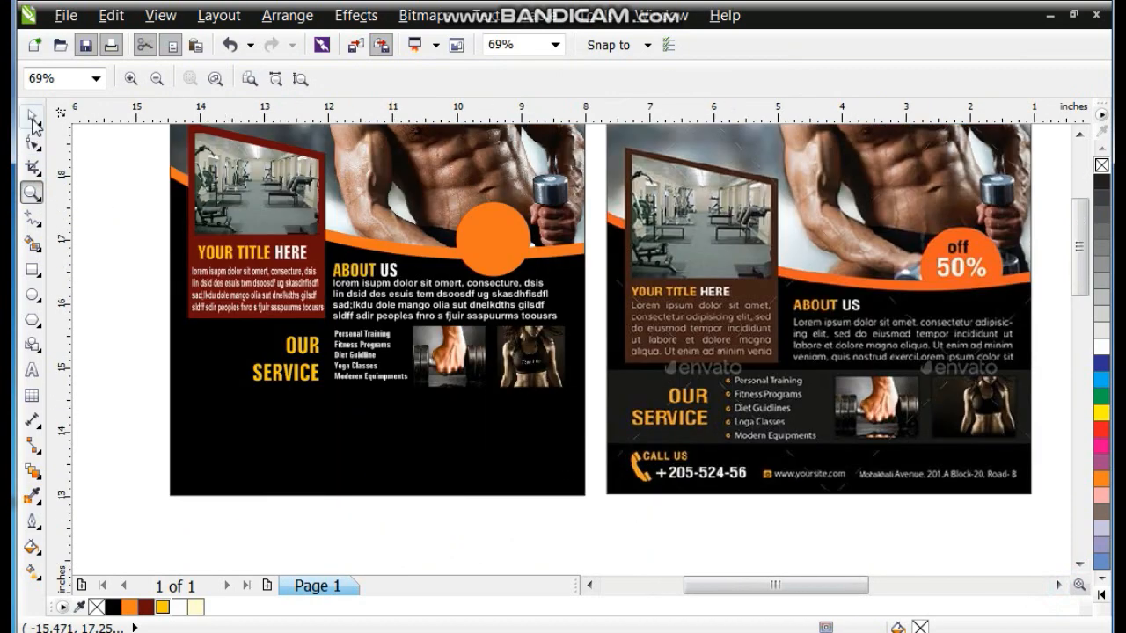
click(32, 118)
drag(309, 378, 256, 468)
Replace the copied word with "call us" followed by the phone number, color it white and shift it slightly left
click(31, 370)
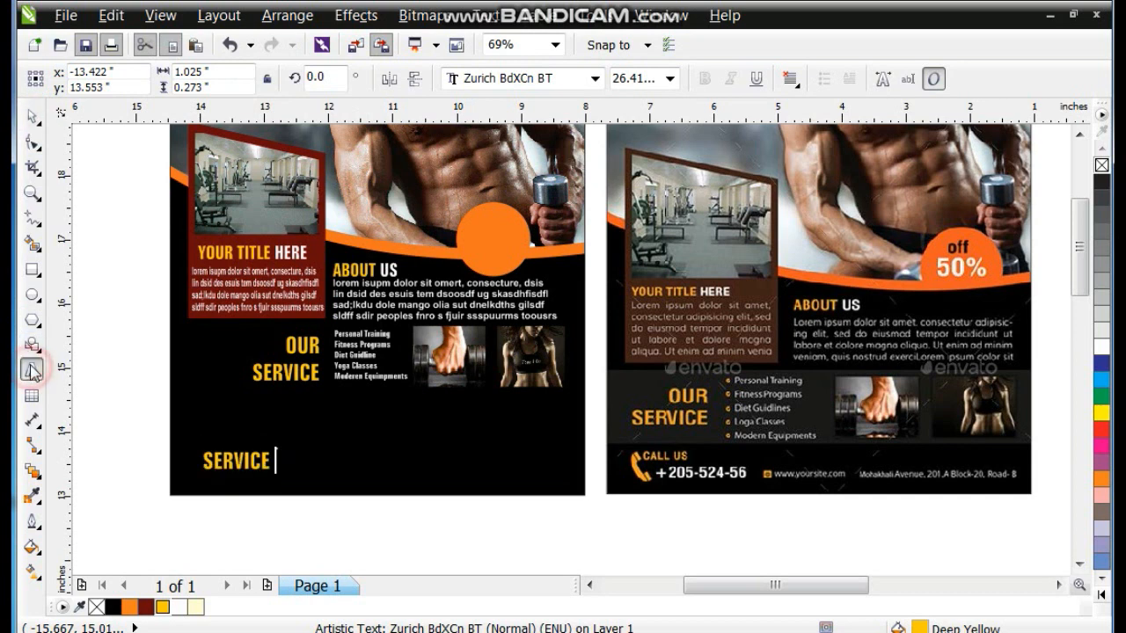
key(ctrl+a)
text(cal)
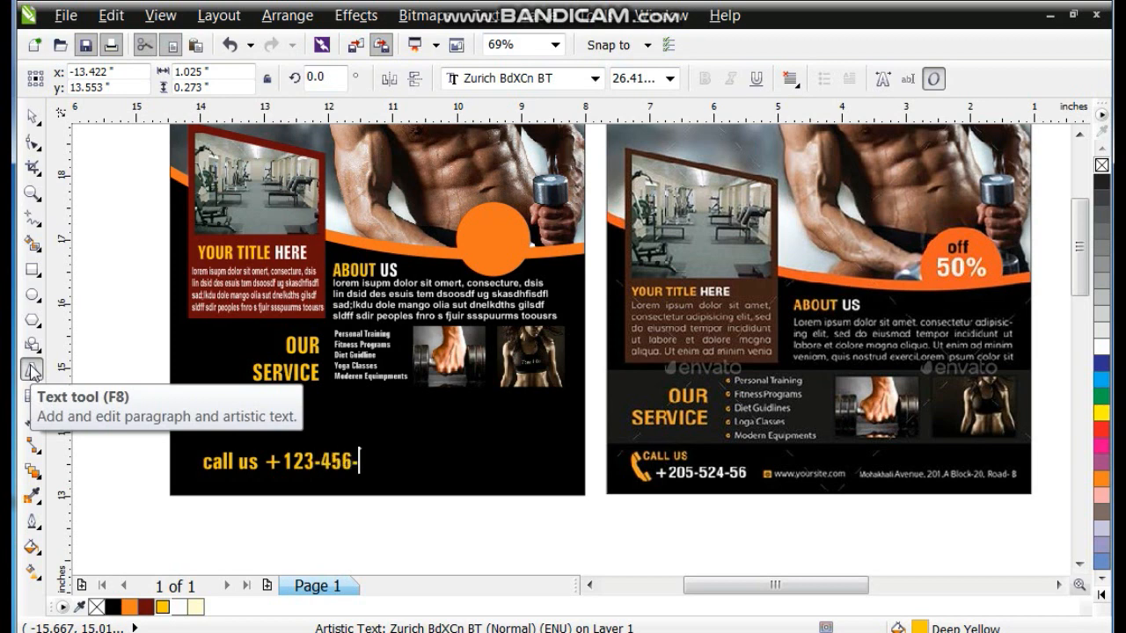
click(32, 117)
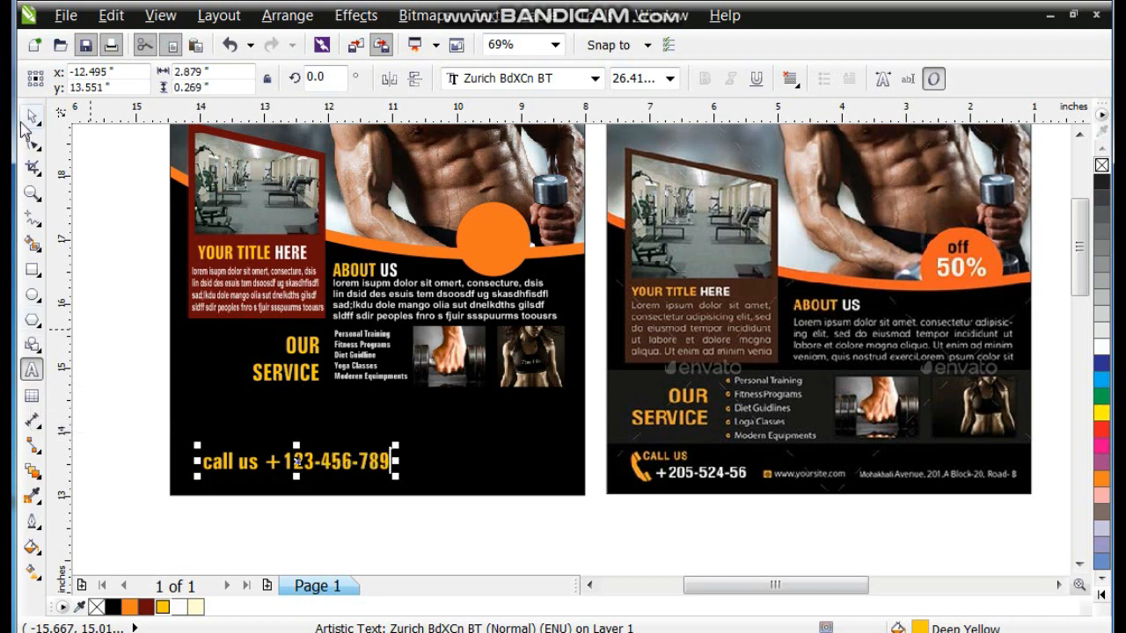
click(1100, 348)
drag(308, 475, 300, 477)
click(418, 526)
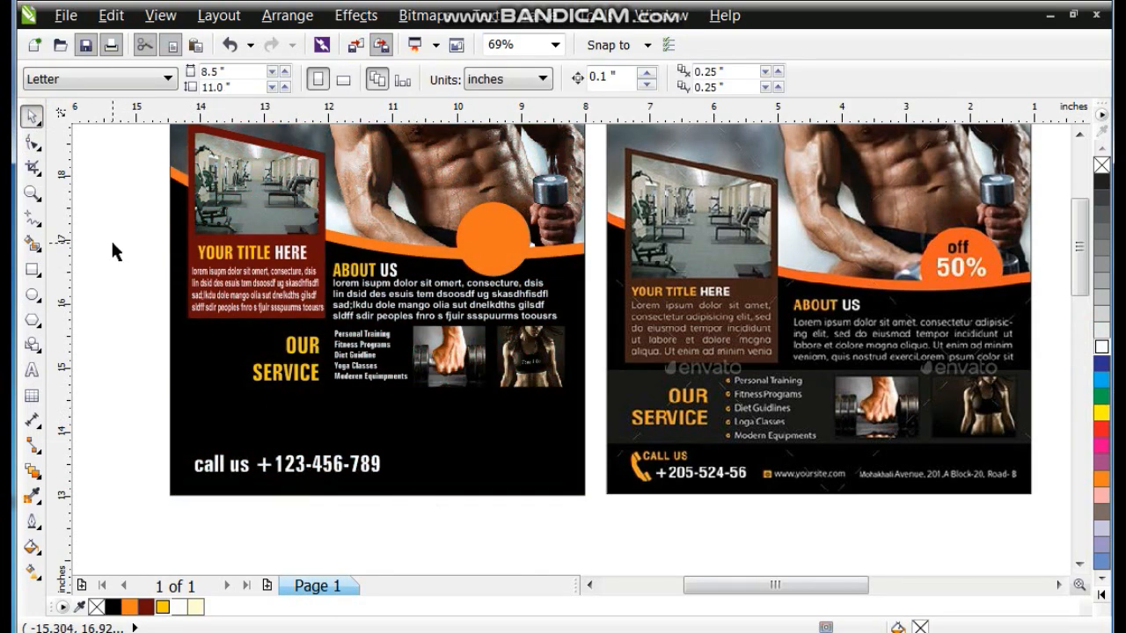
Copy the word "OUR" onto the orange circle and replace its text with "off" and "50%" on two lines
drag(248, 350, 593, 407)
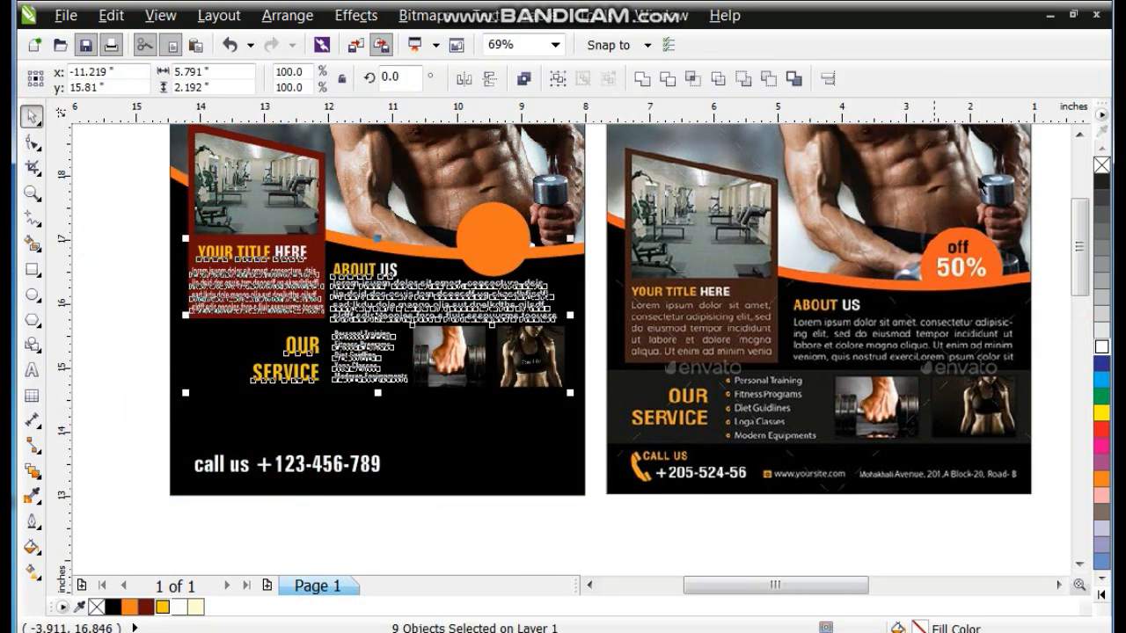
click(310, 346)
drag(309, 346, 479, 250)
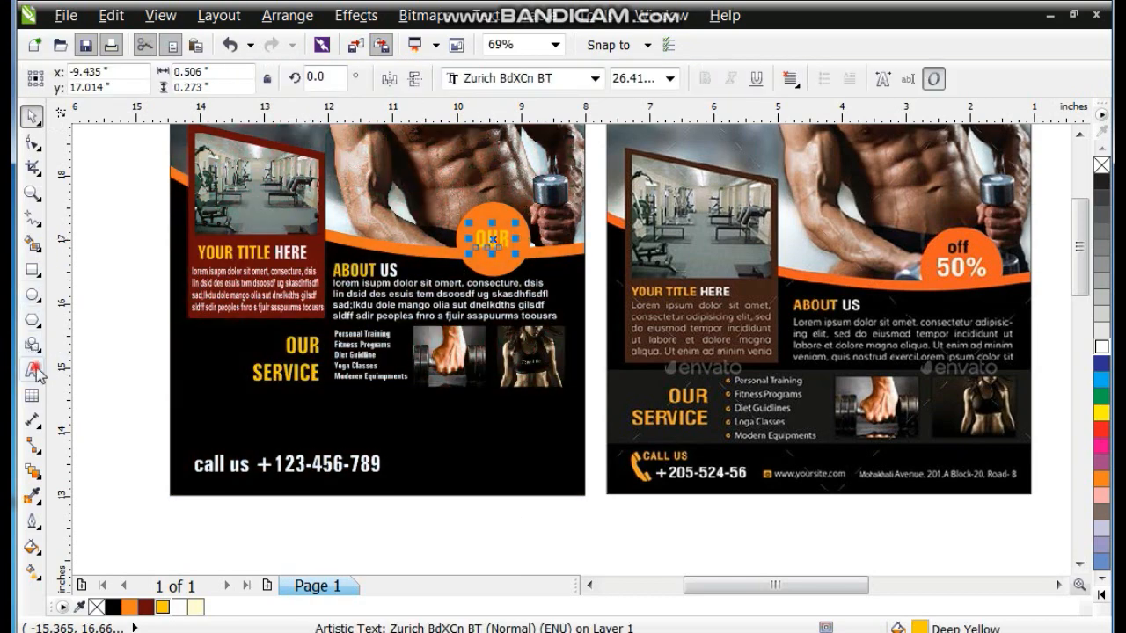
click(33, 371)
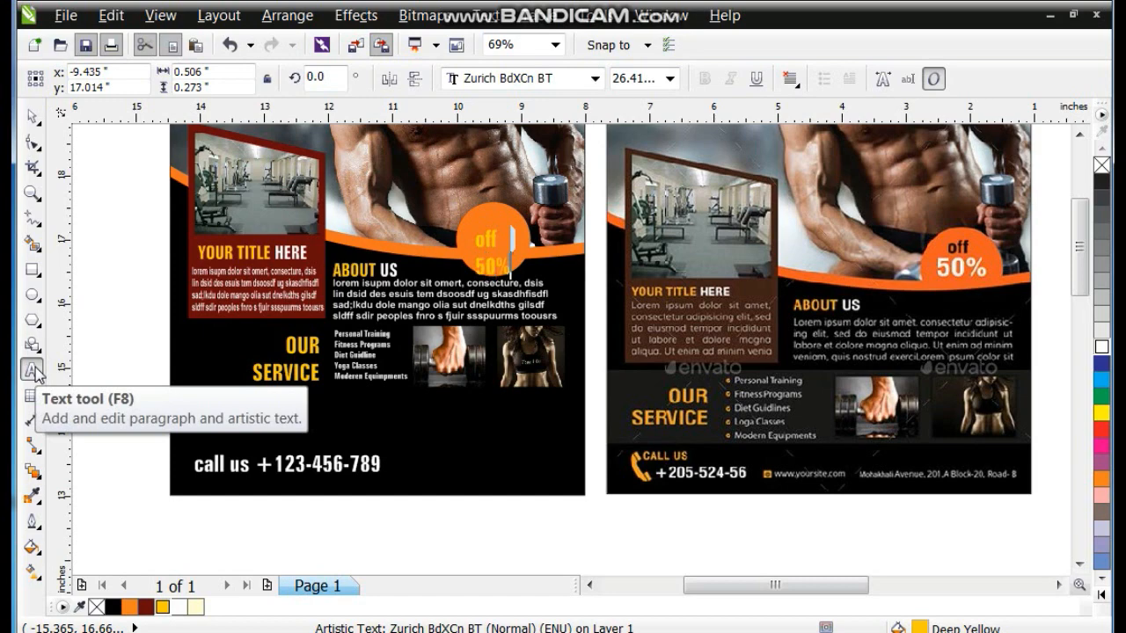
click(595, 78)
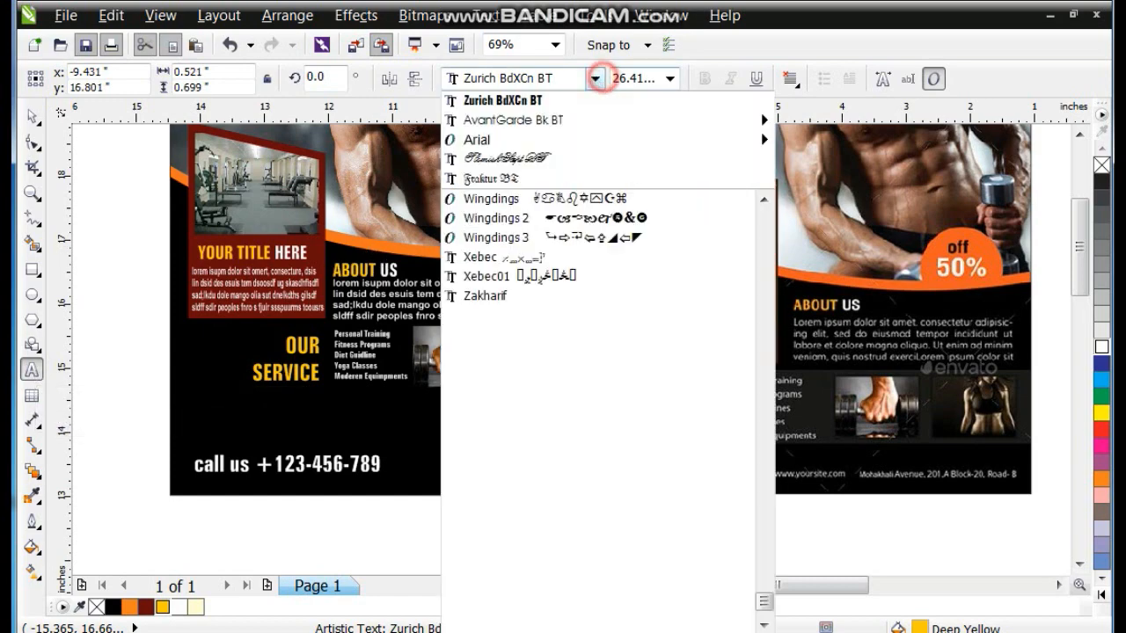
click(577, 100)
click(595, 78)
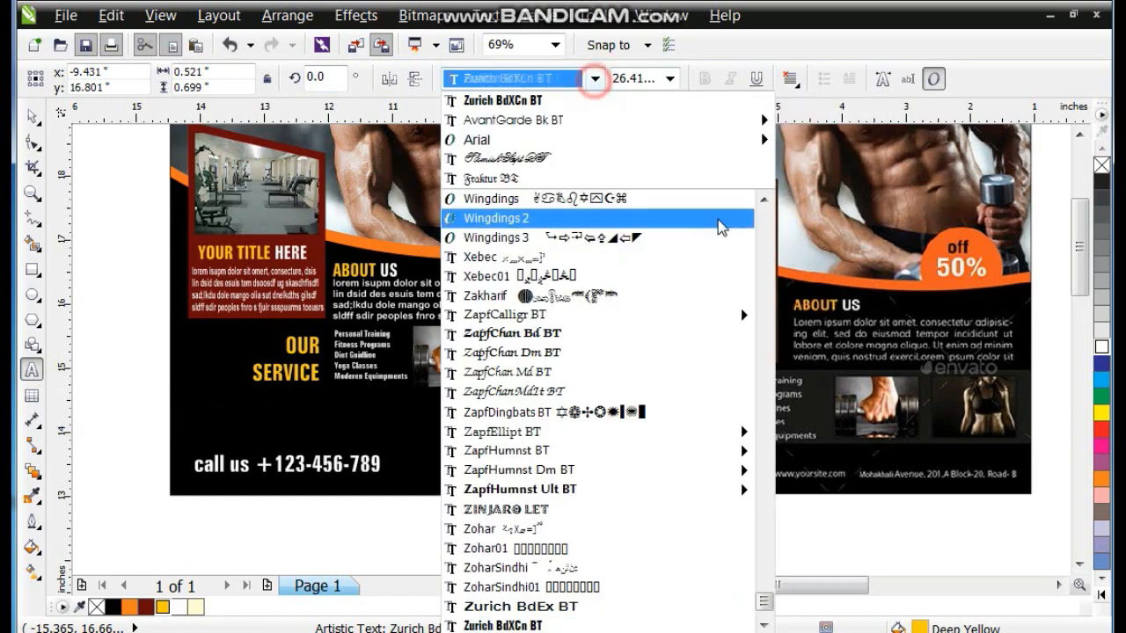
scroll(740, 352, up, 10)
scroll(741, 396, up, 10)
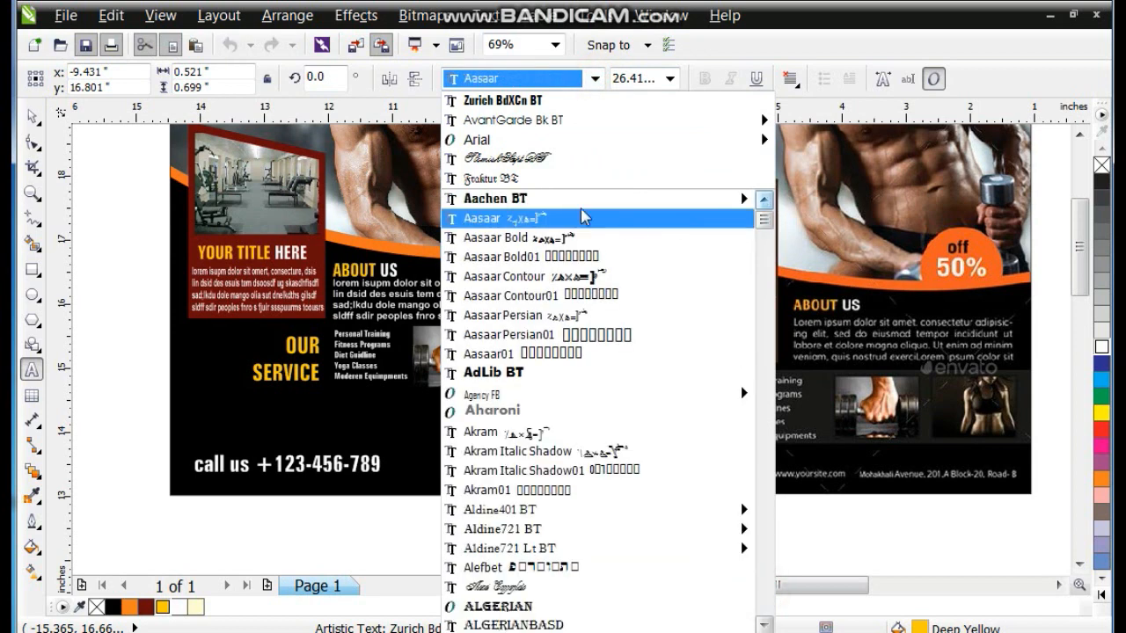
click(528, 371)
Center the discount text within the orange circle, coloring "50%" white and "off" black, with "off" centered above "50%"
click(33, 116)
drag(504, 269, 506, 258)
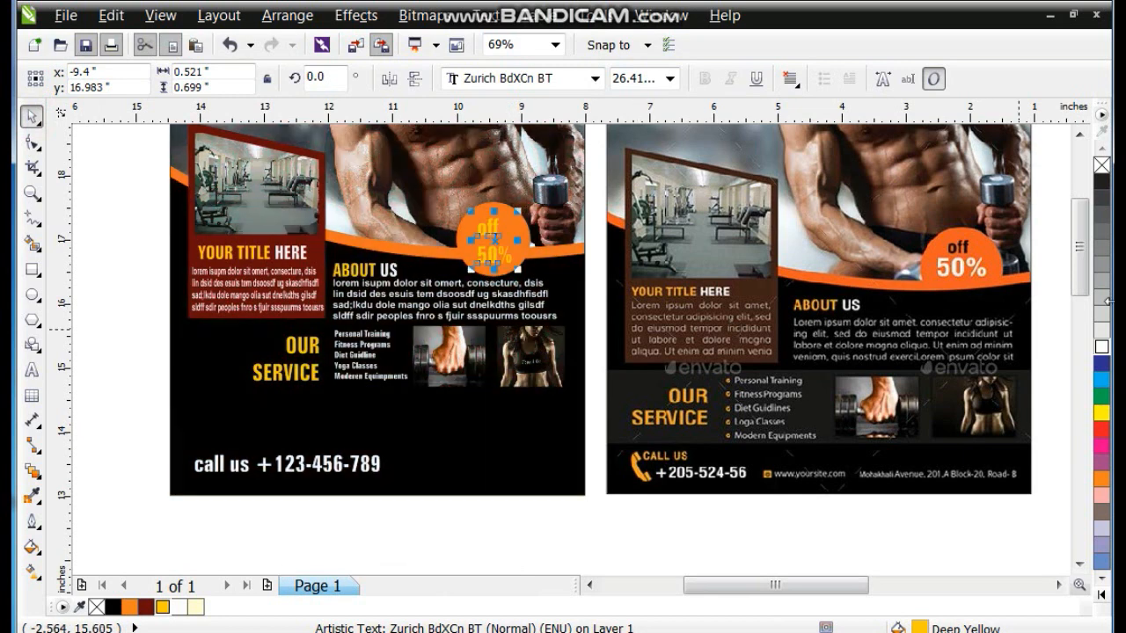
click(1104, 348)
drag(528, 248, 526, 245)
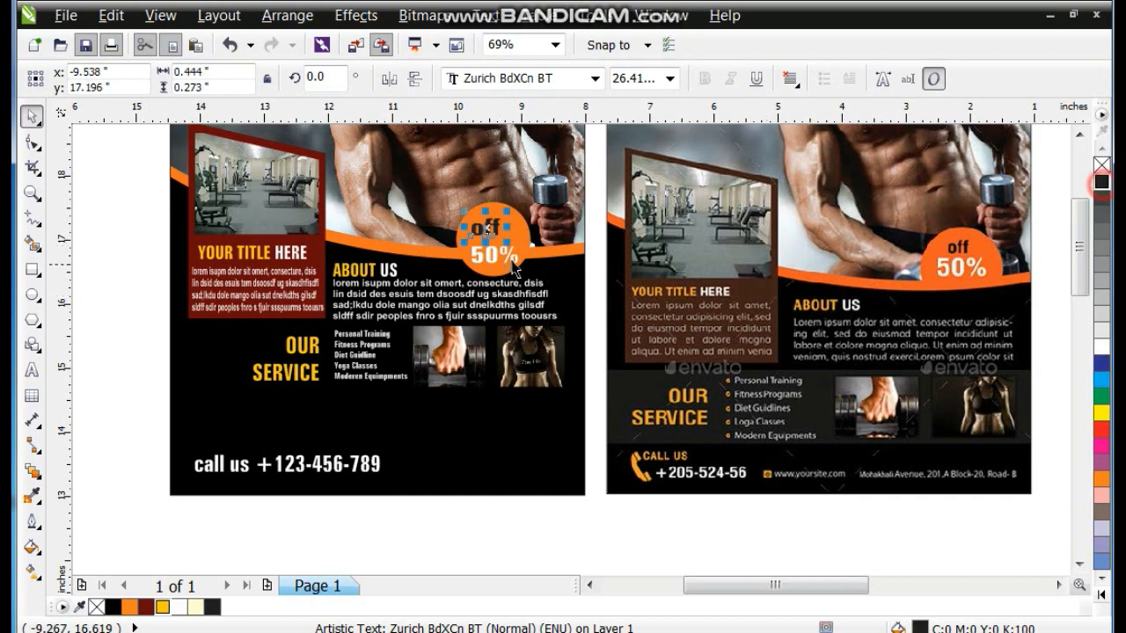
shift+click(504, 261)
key(Escape)
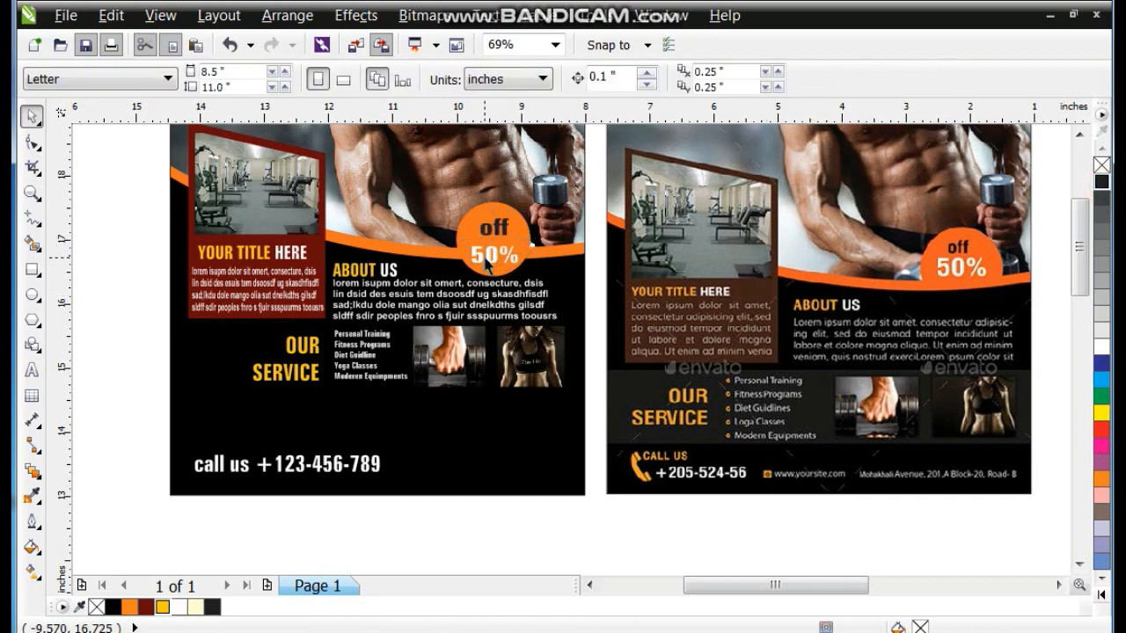
click(485, 256)
click(541, 440)
Stretch the titled panel, About Us, Our Service and discount badge objects together downward, toward the "call us" line
scroll(567, 459, down, 2)
key(Escape)
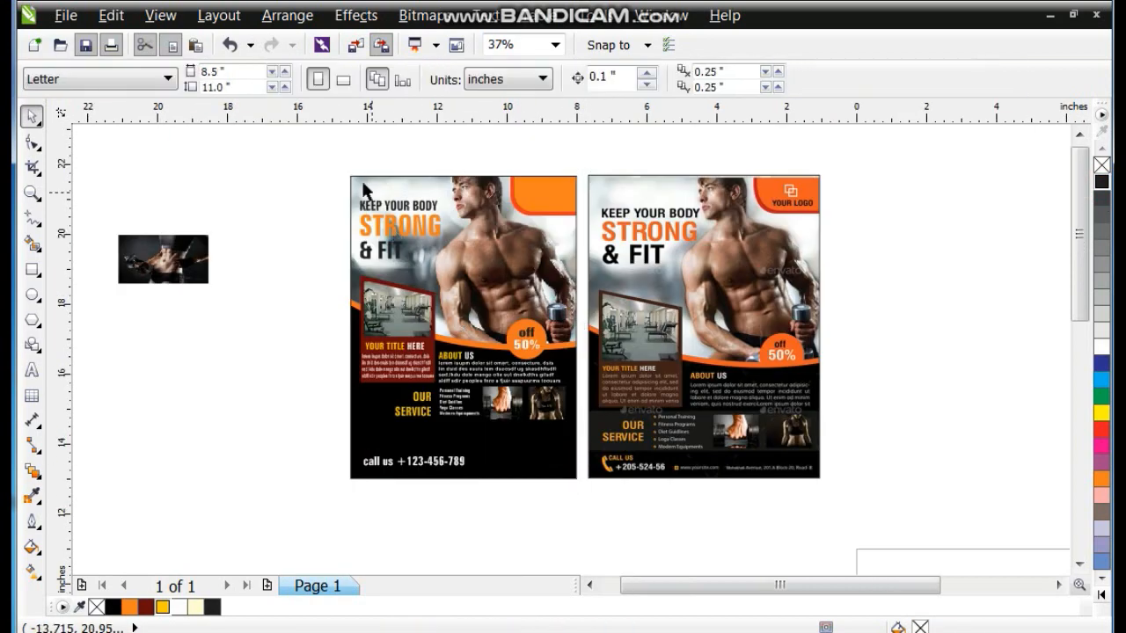
drag(739, 484, 847, 513)
key(shift+F2)
key(Escape)
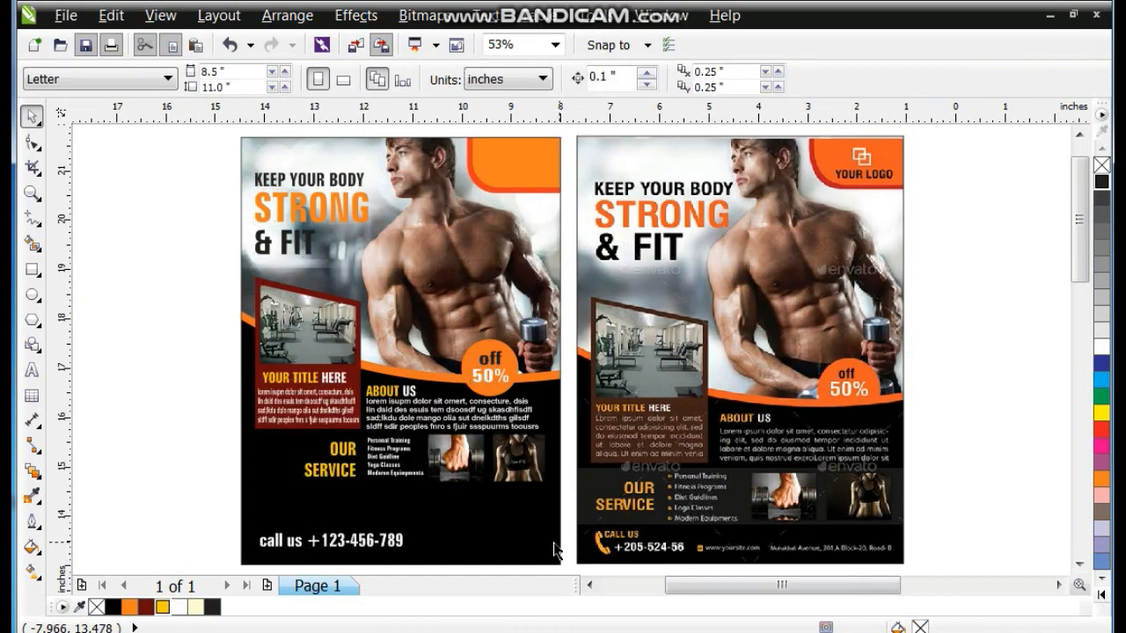
drag(180, 239, 556, 521)
drag(249, 490, 259, 502)
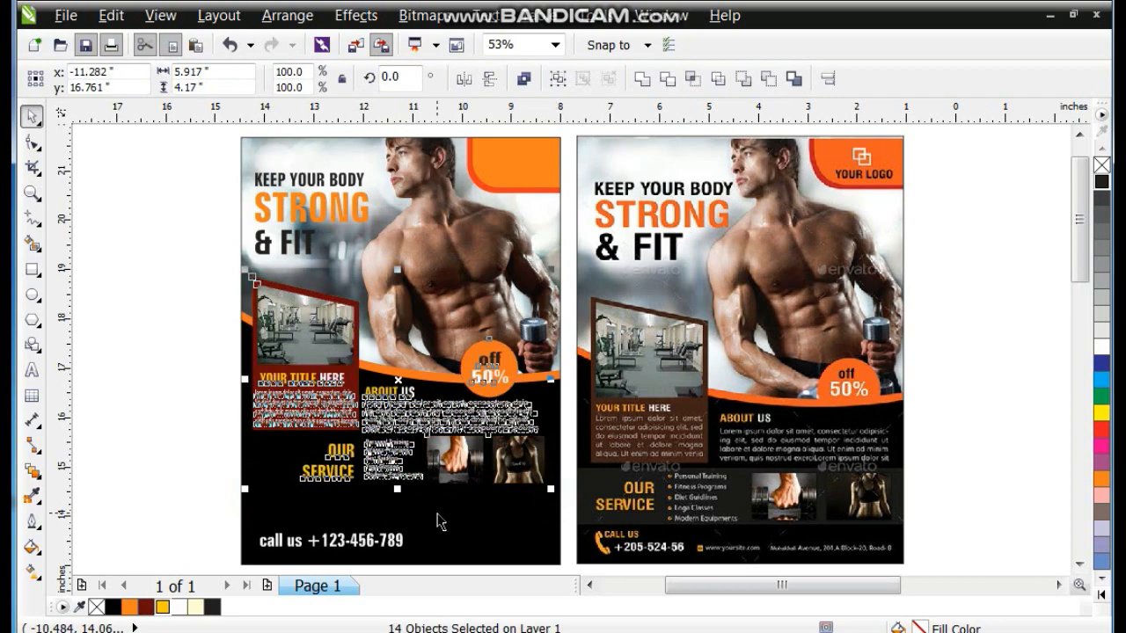
drag(398, 489, 399, 512)
click(572, 357)
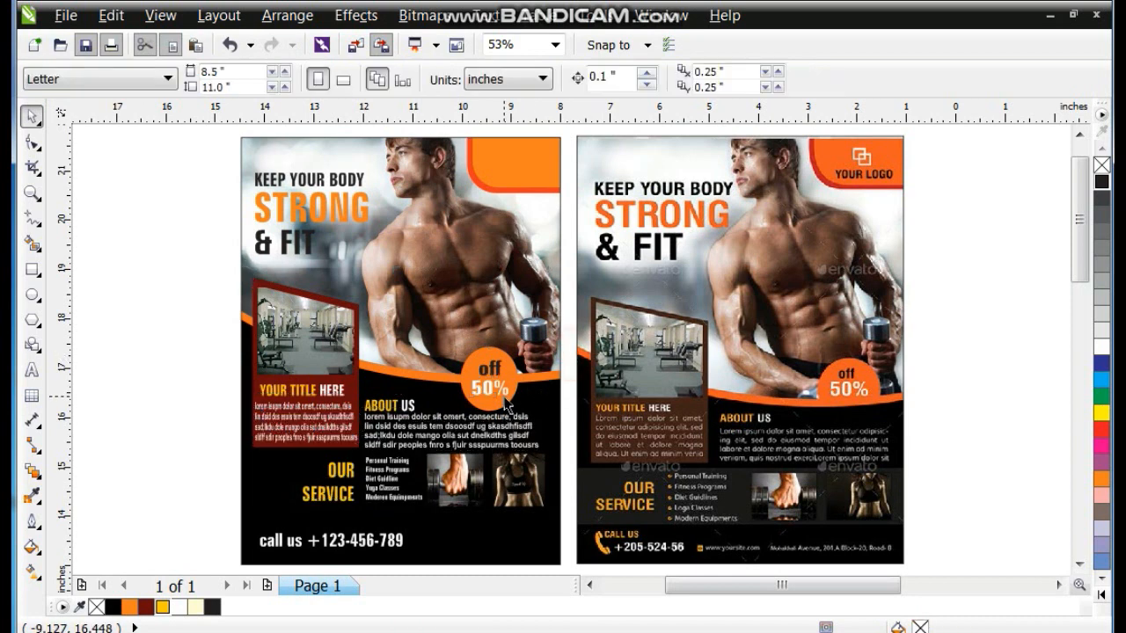
PowerClip the orange circle behind "off 50%" into the flyer's frame
click(503, 389)
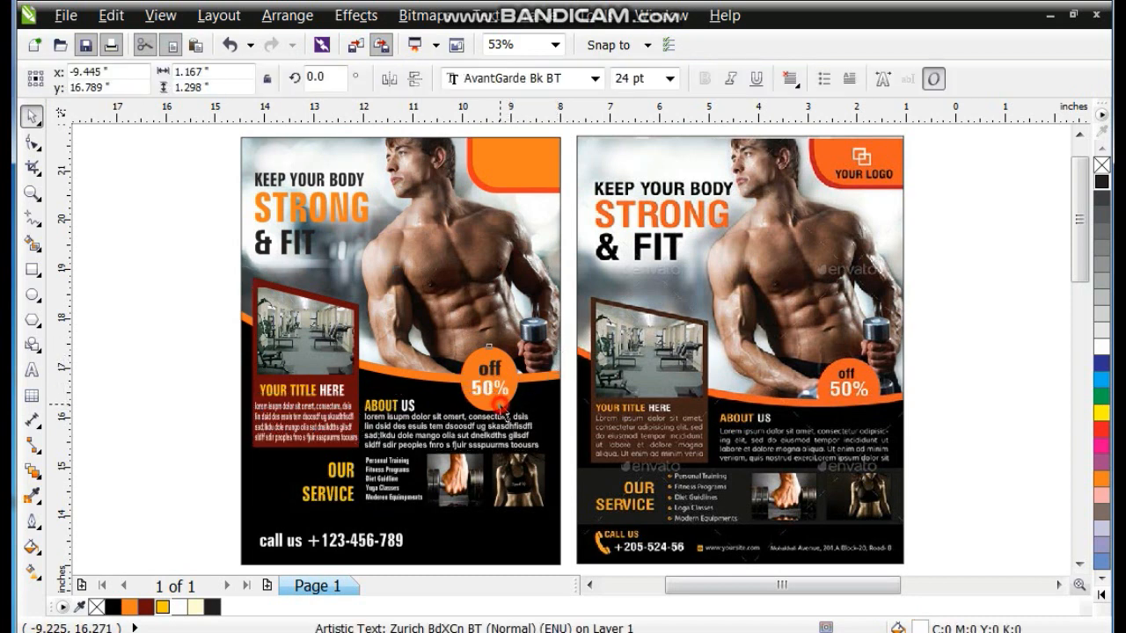
click(497, 392)
click(357, 15)
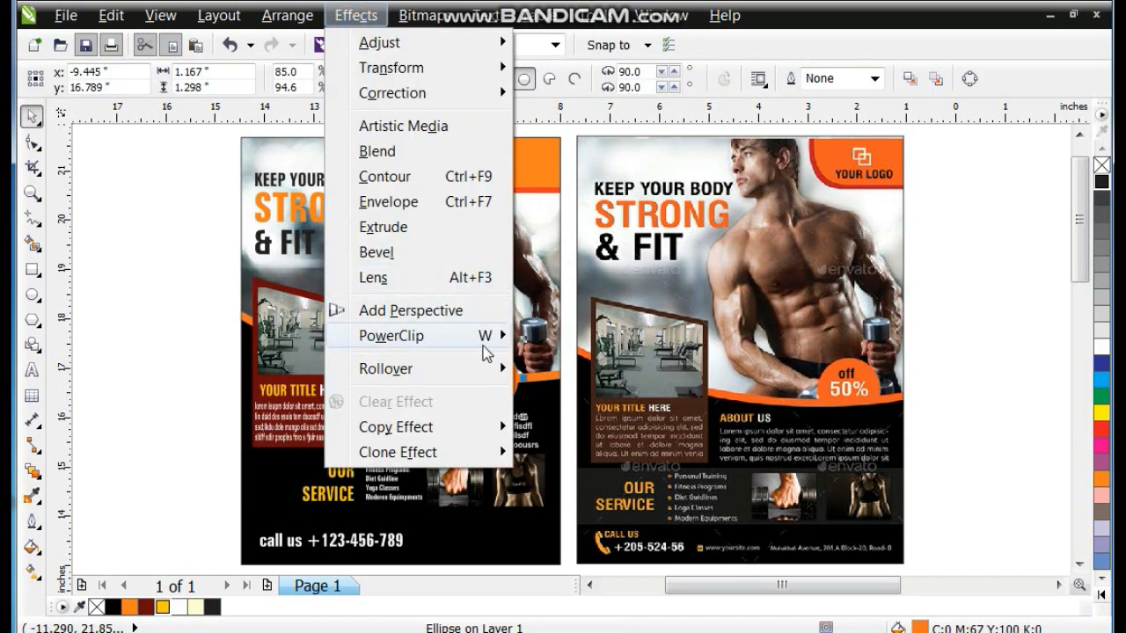
mouse_move(485, 350)
click(563, 334)
click(401, 352)
Within the flyer frame's PowerClip contents, send the orange ellipse behind the black shape and shorten it to about 1.04 inches high
right_click(532, 242)
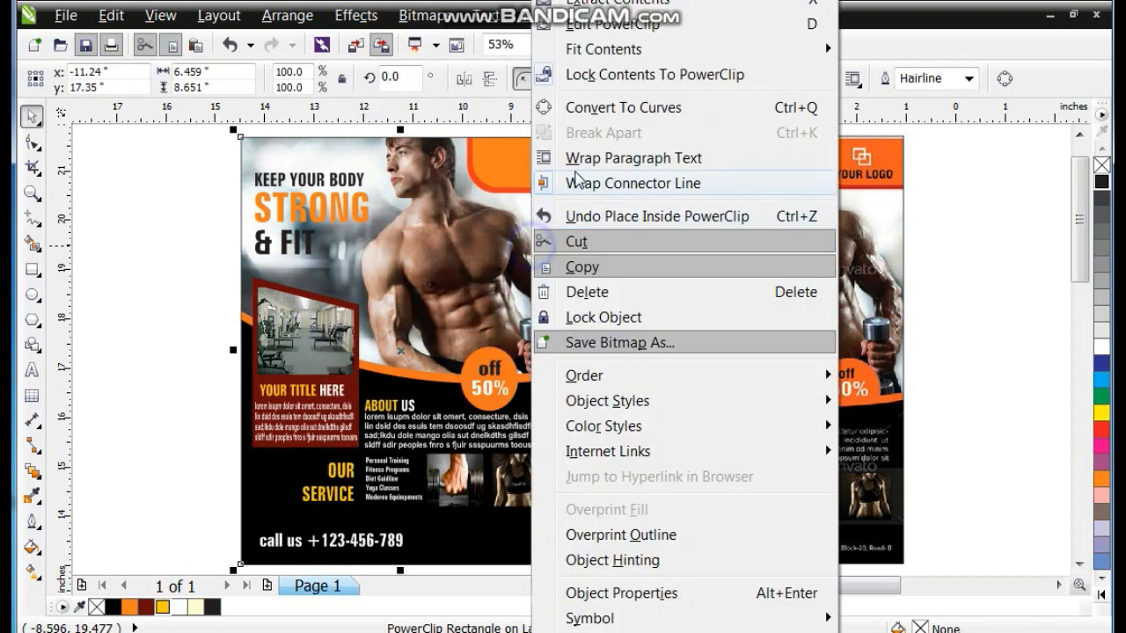
click(588, 24)
key(shift+Page_Down)
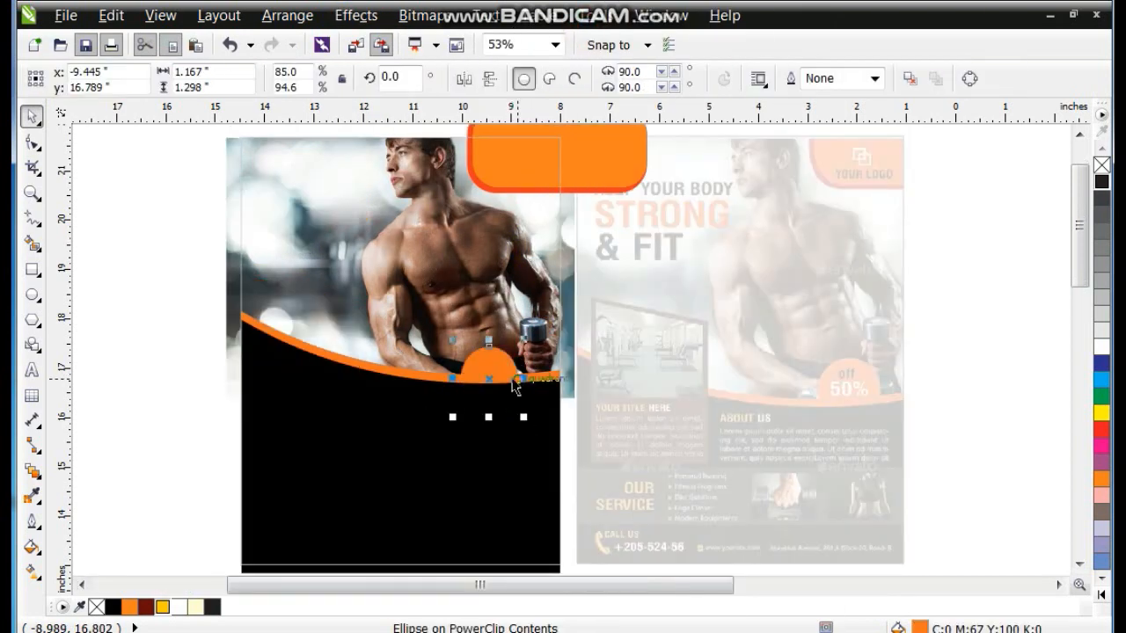
drag(490, 416, 490, 402)
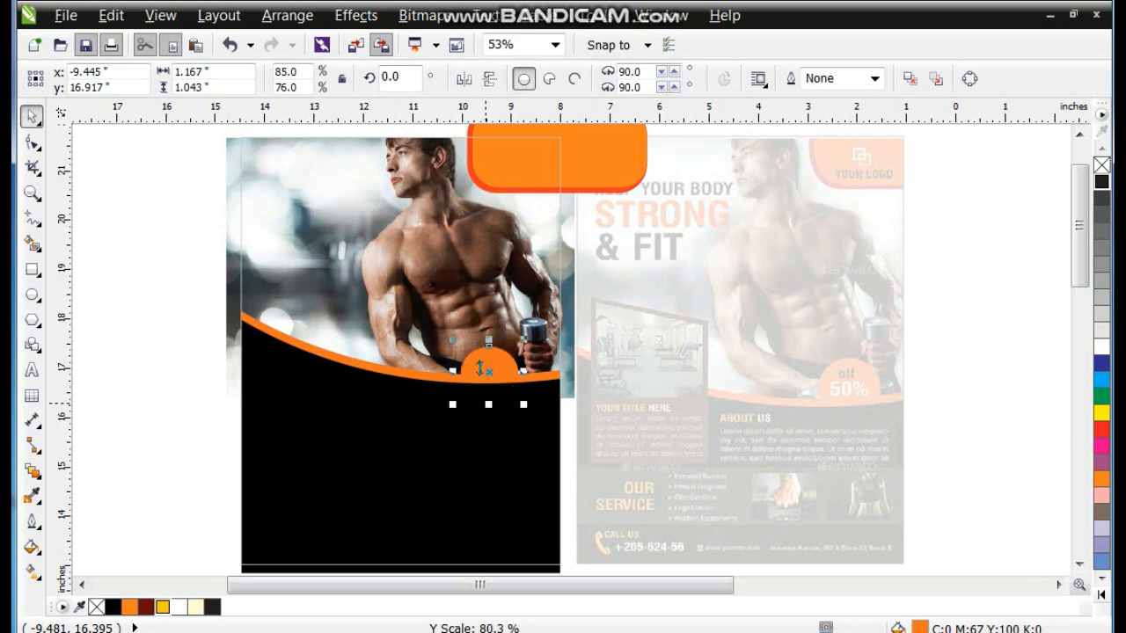
drag(489, 343, 489, 343)
right_click(489, 347)
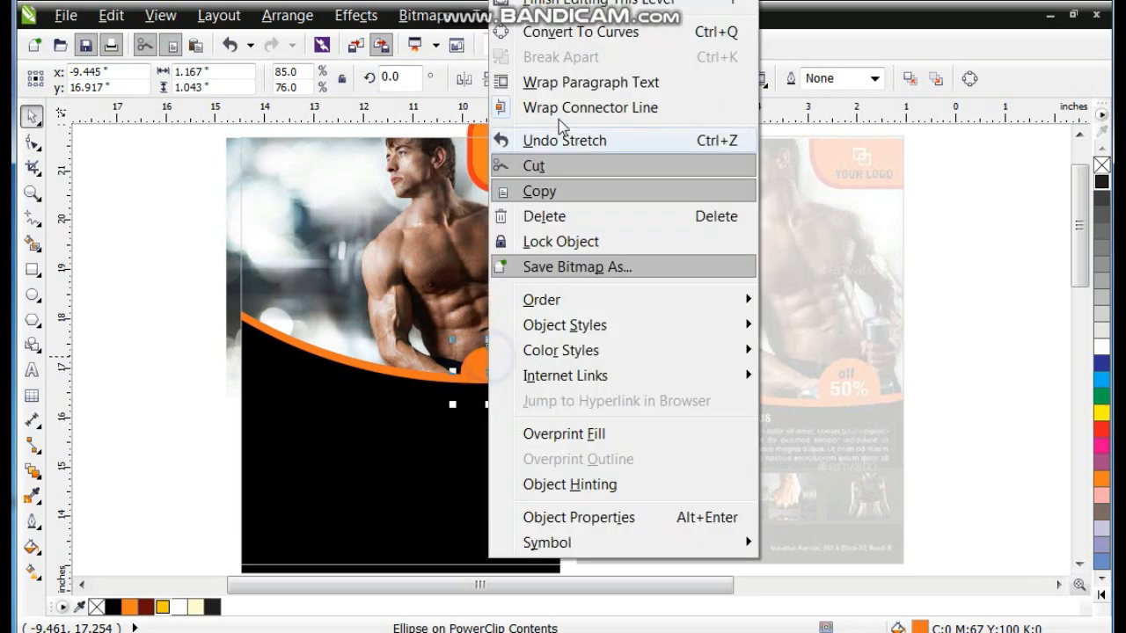
click(538, 166)
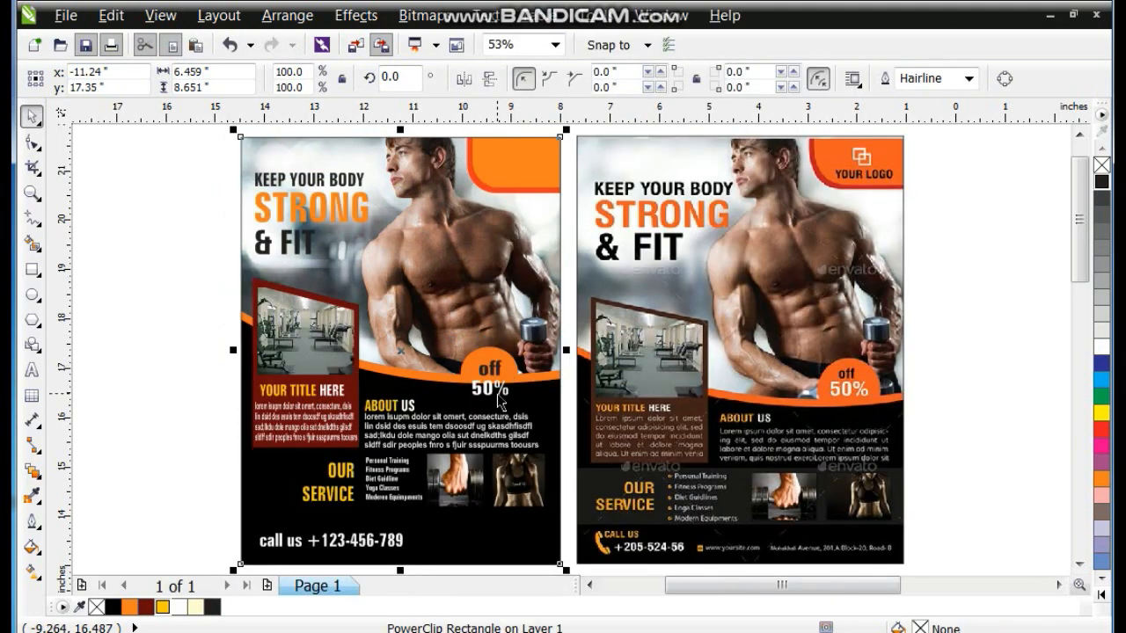
Move the "off" and "50%" texts together up into the orange dome
click(490, 369)
shift+click(482, 389)
scroll(471, 381, up, 5)
drag(642, 330, 624, 263)
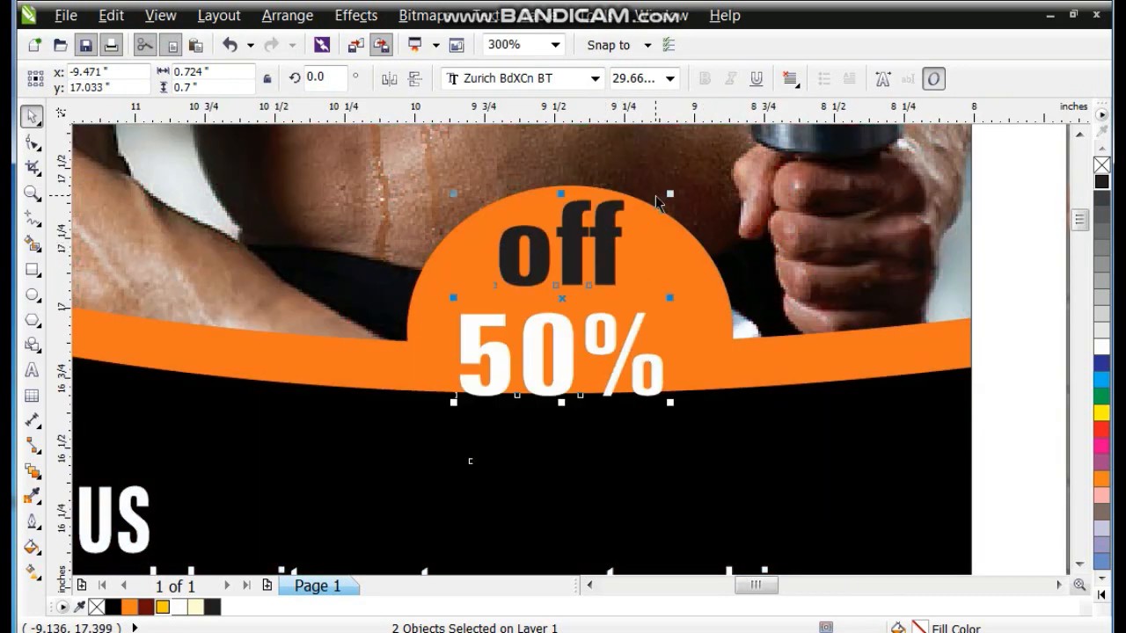
Shrink the "off" and "50%" texts together to about 0.61 inches wide inside the orange dome
drag(667, 191, 654, 209)
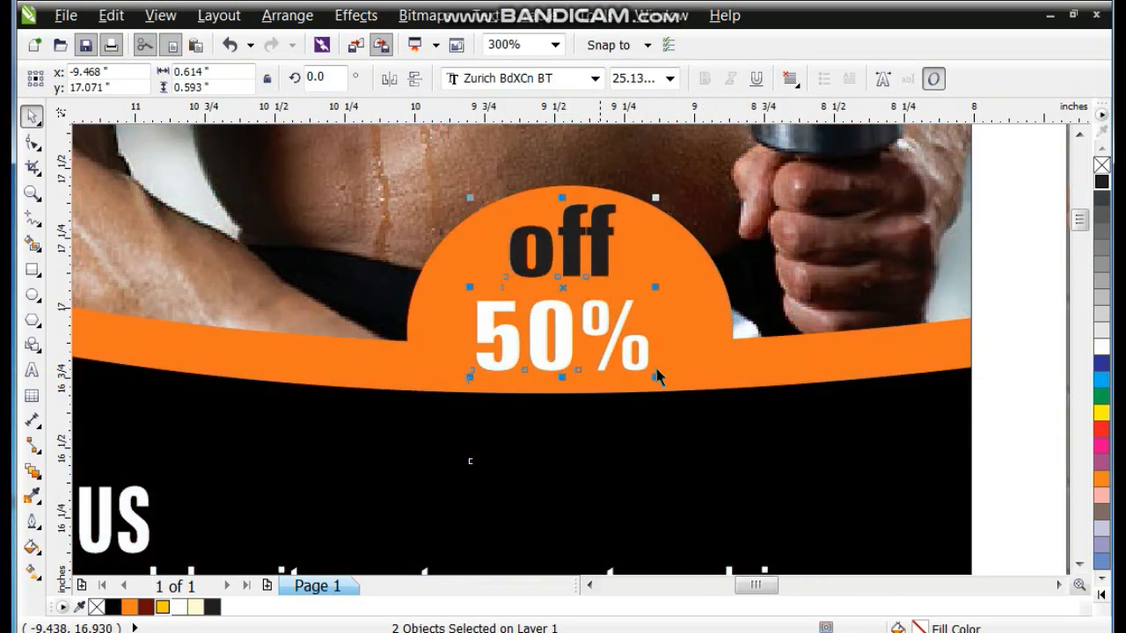
click(772, 369)
scroll(765, 369, down, 5)
click(518, 174)
drag(559, 207, 1026, 536)
key(shift+F2)
click(974, 477)
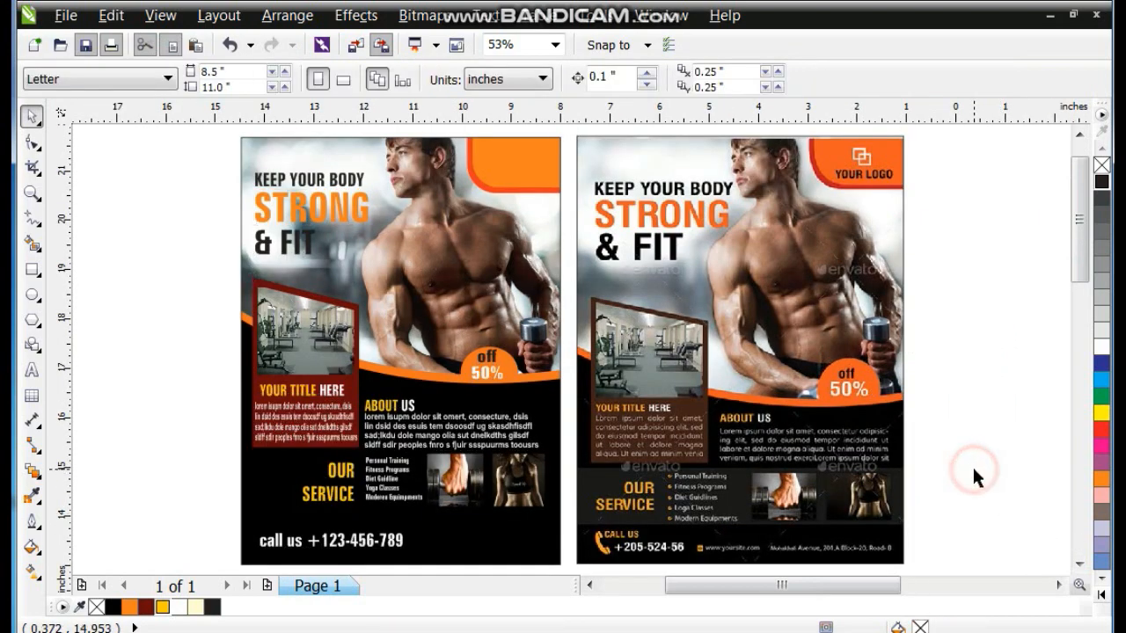
Move the purple reference flyer directly below the orange reference flyer
scroll(835, 493, down, 2)
scroll(723, 489, down, 1)
drag(723, 489, 659, 408)
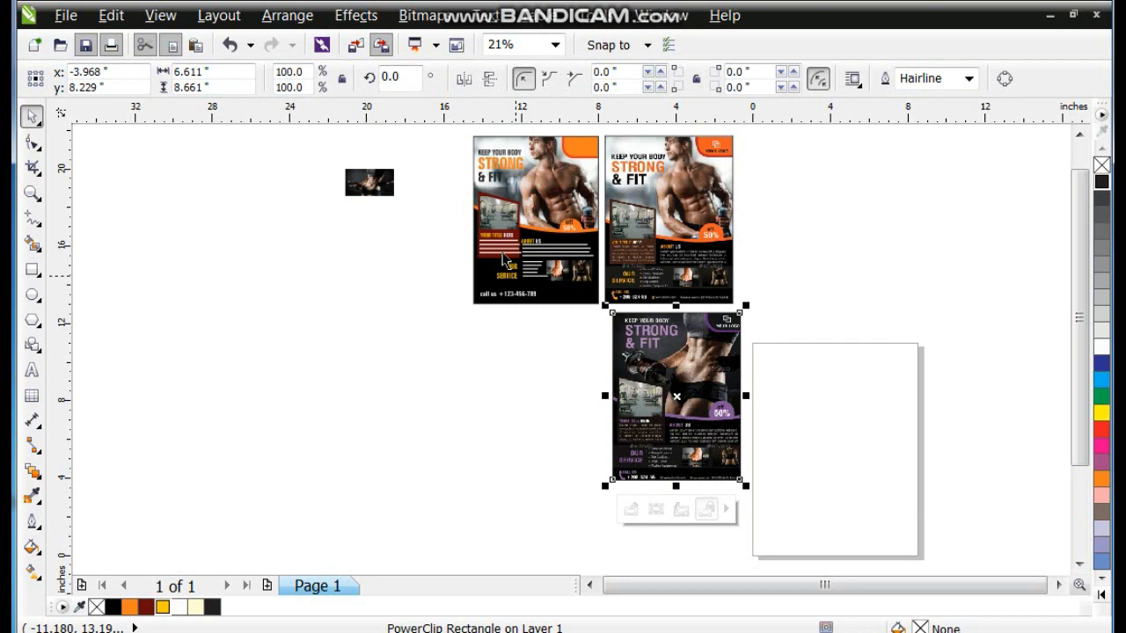
Duplicate the recreated orange flyer to the space beside the purple reference and bring the dumbbell woman photo next to the copy
click(455, 170)
drag(461, 128, 603, 317)
drag(560, 236, 563, 408)
drag(376, 188, 440, 378)
drag(364, 297, 769, 520)
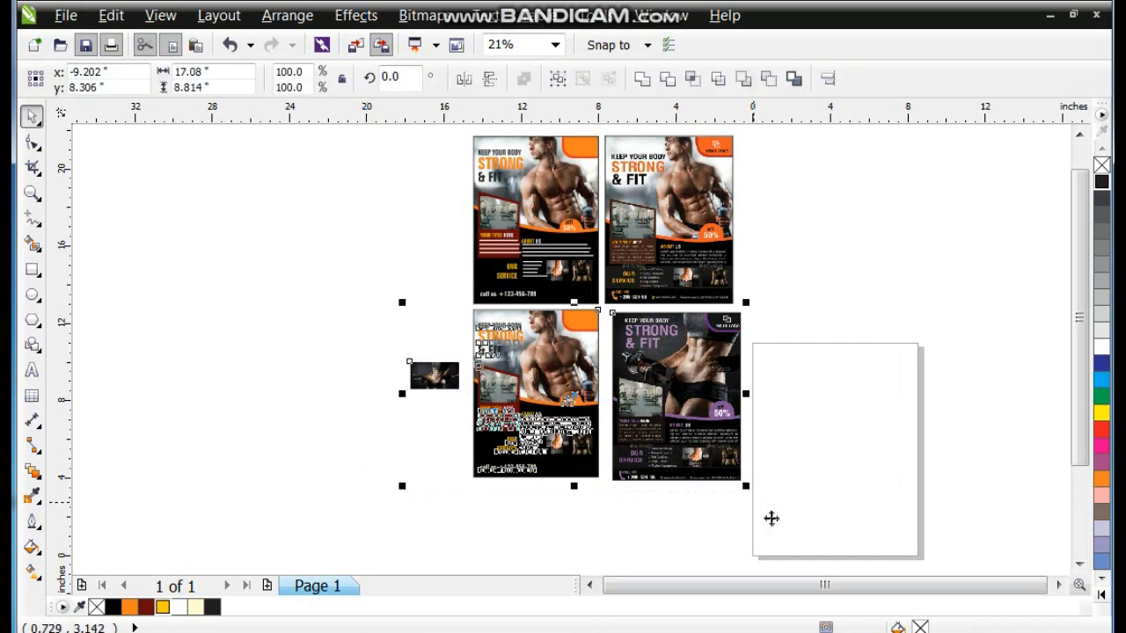
key(shift+F2)
PowerClip the dumbbell woman photo into the copied flyer's frame
click(174, 264)
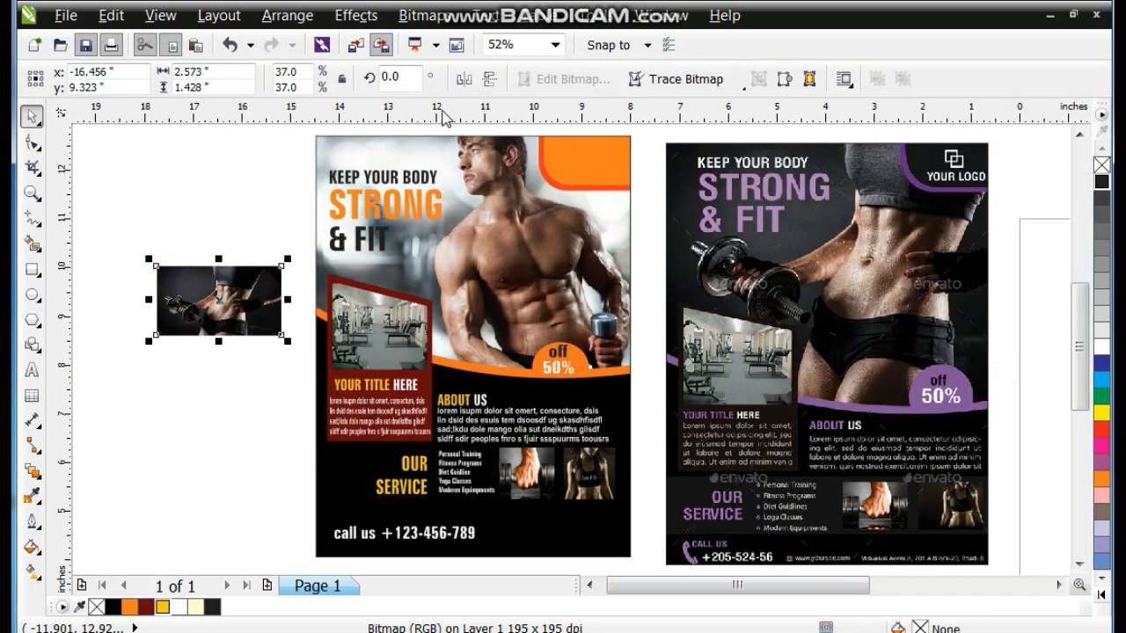
click(356, 15)
mouse_move(432, 338)
click(543, 336)
click(581, 264)
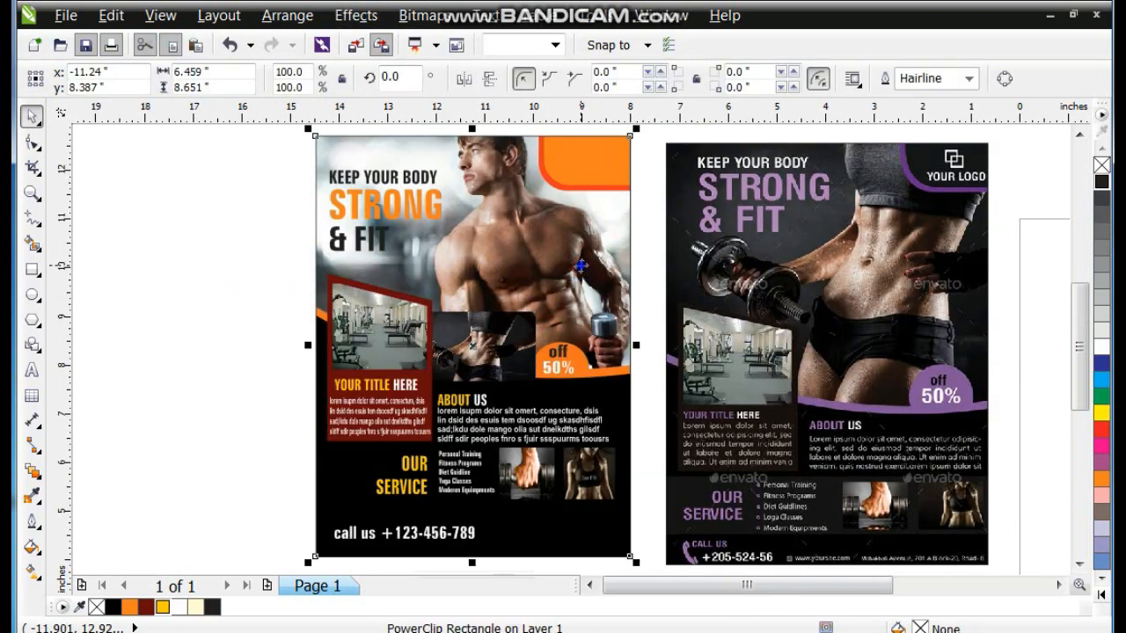
In the copied flyer's PowerClip contents, replace the man photo with the woman photo behind the curve, enlarged to about 9.78 by 5.43 inches
right_click(581, 265)
click(632, 27)
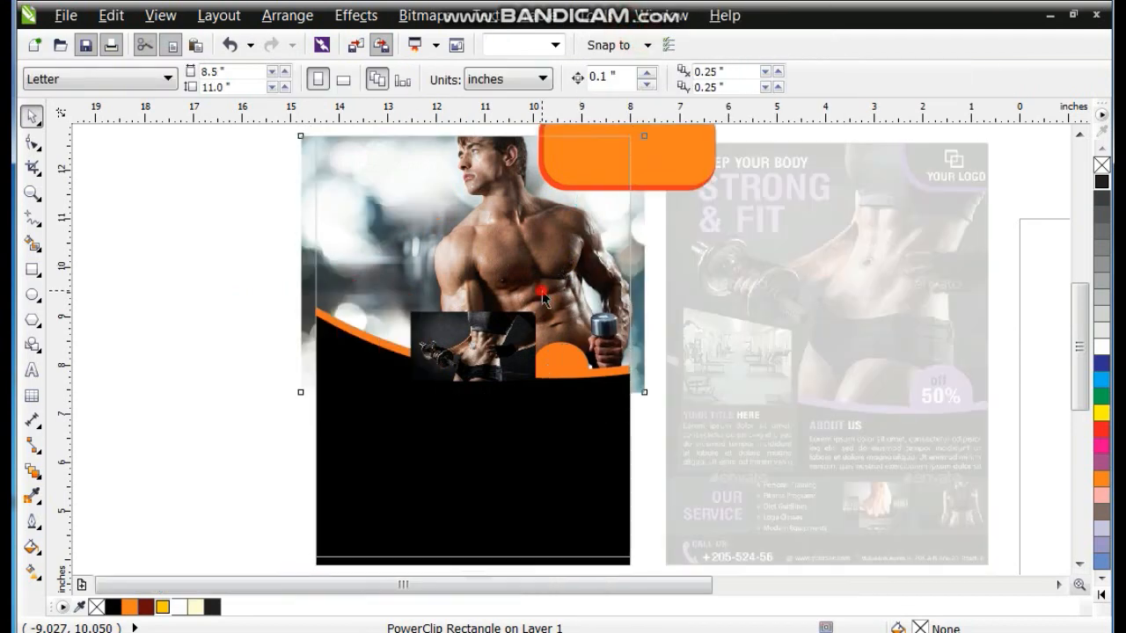
drag(543, 305, 648, 246)
drag(571, 319, 567, 239)
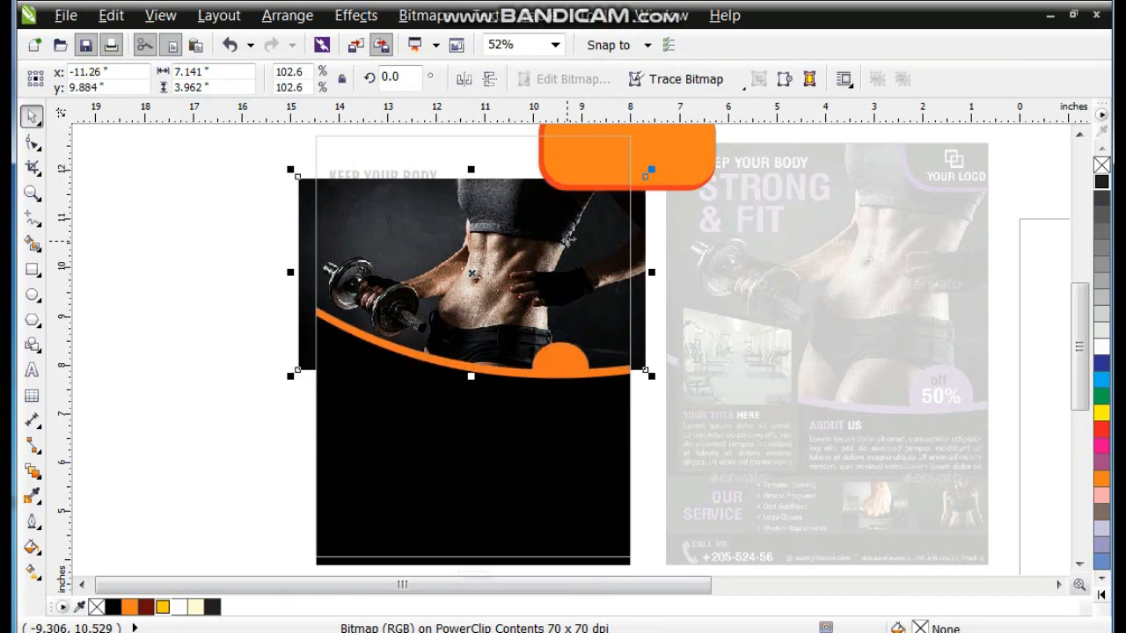
drag(652, 376, 731, 461)
drag(584, 325, 604, 318)
click(256, 265)
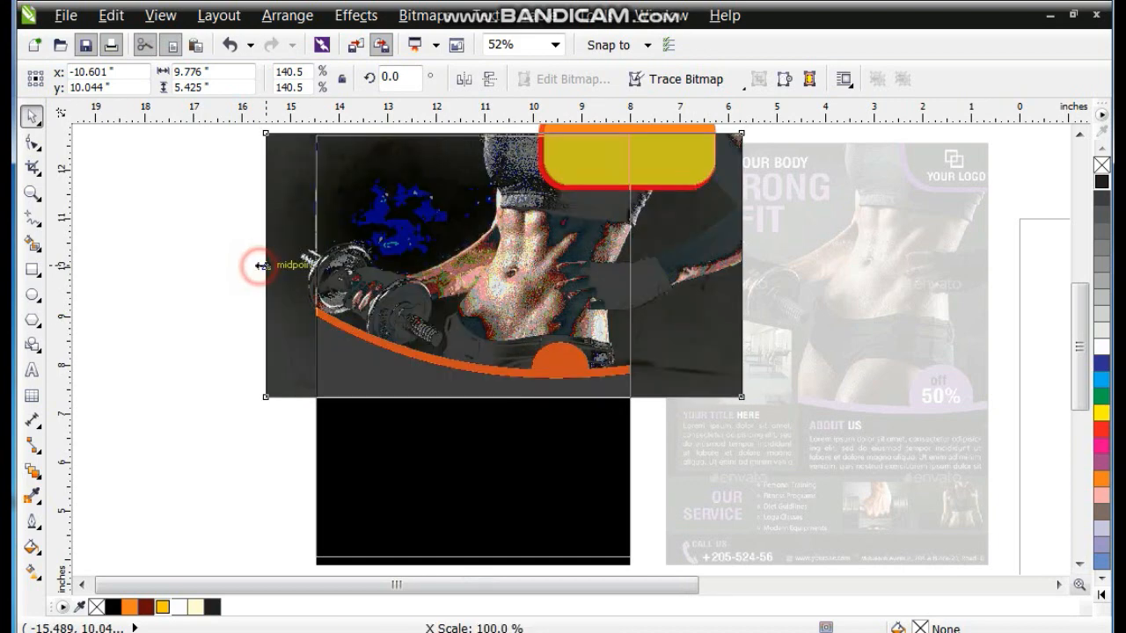
click(498, 278)
drag(497, 278, 499, 279)
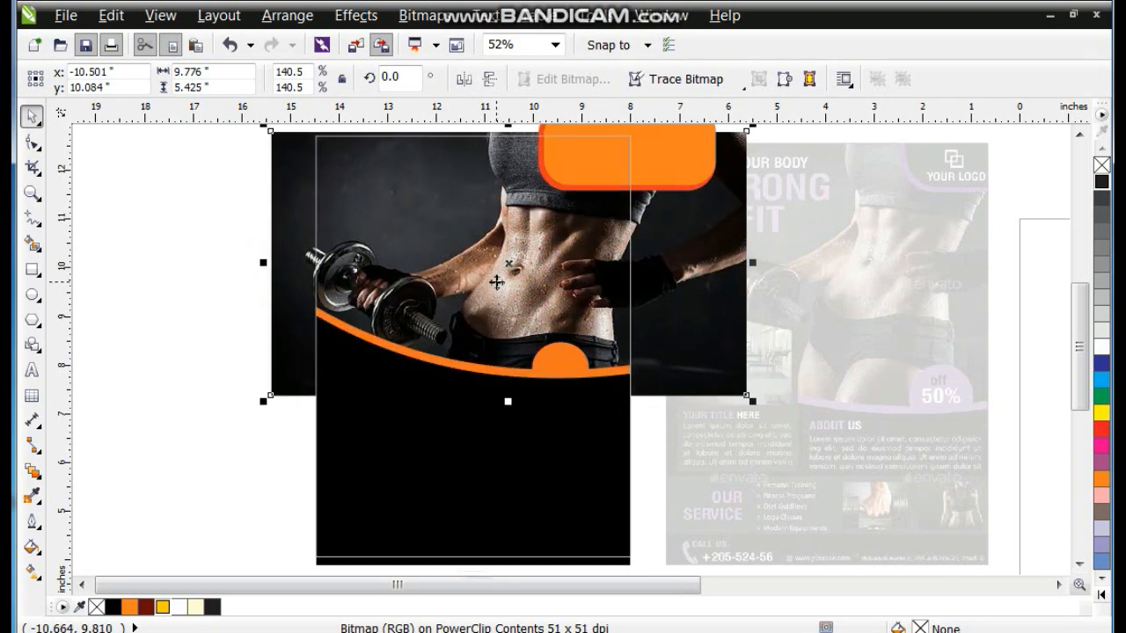
right_click(496, 281)
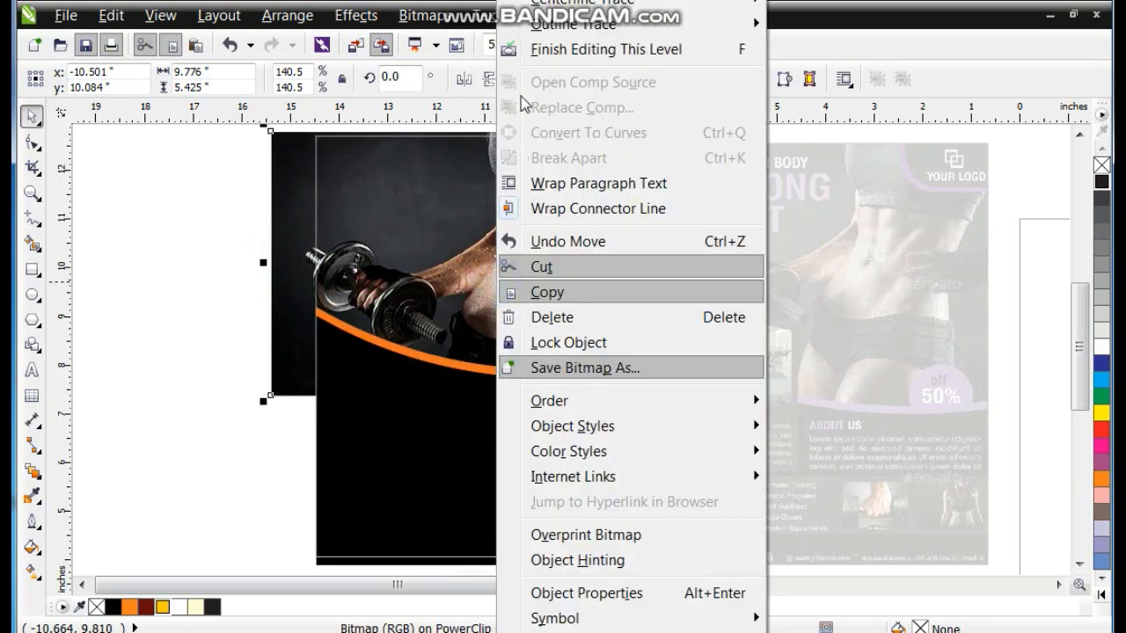
click(541, 48)
Within the copied flyer's PowerClip contents, recolor the orange badge dome and curved band magenta-purple (C40 M100 Y0 K0)
right_click(501, 218)
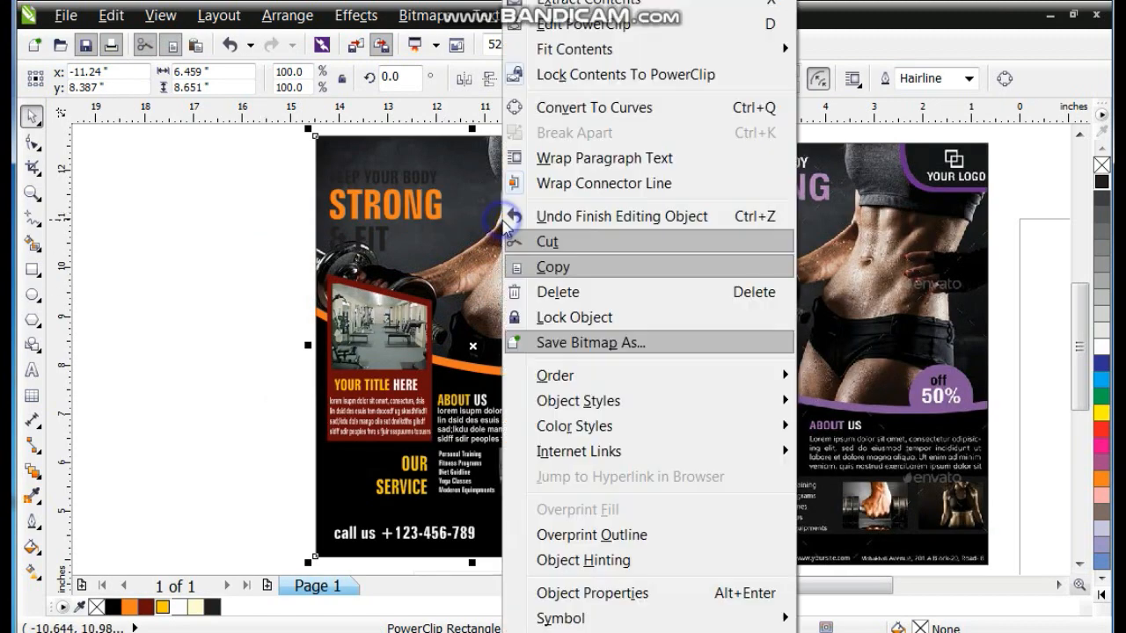
click(541, 35)
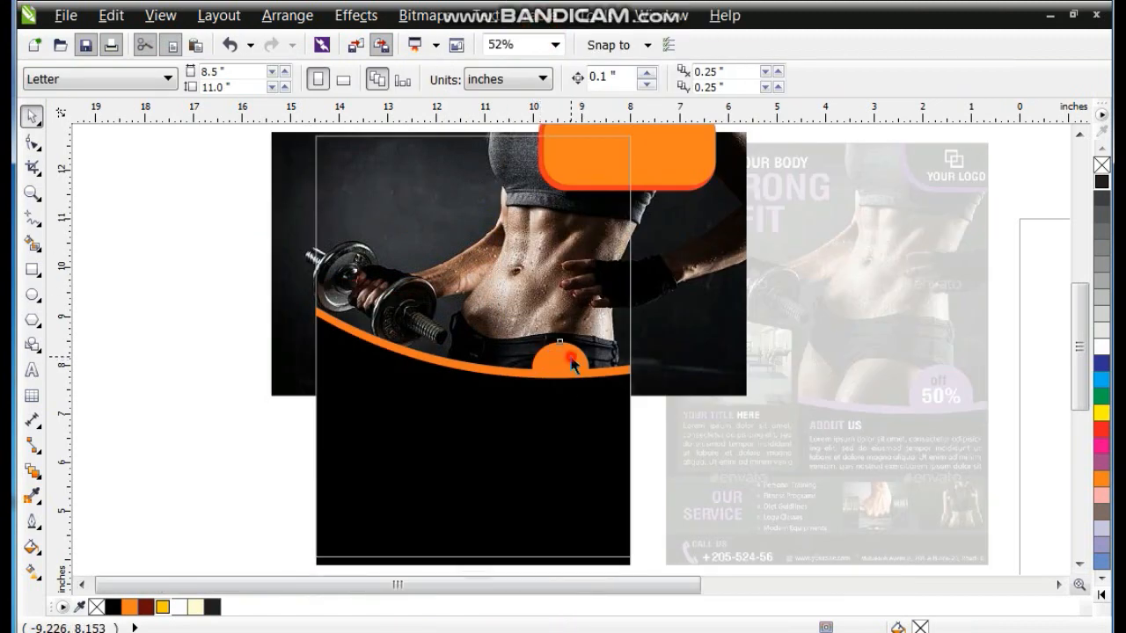
click(572, 357)
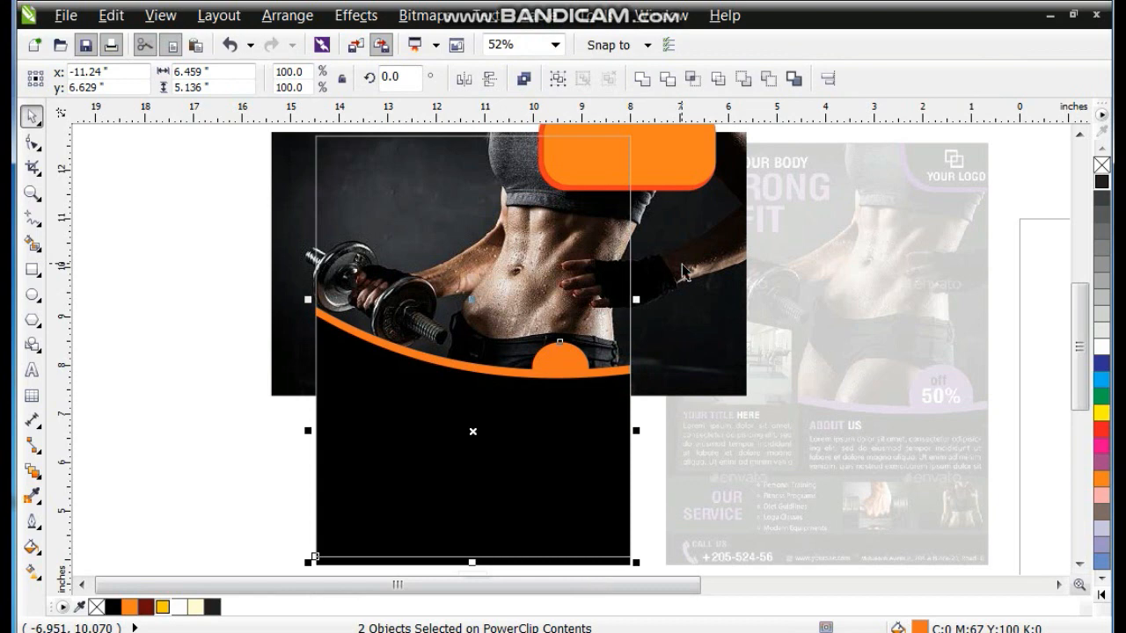
click(1107, 597)
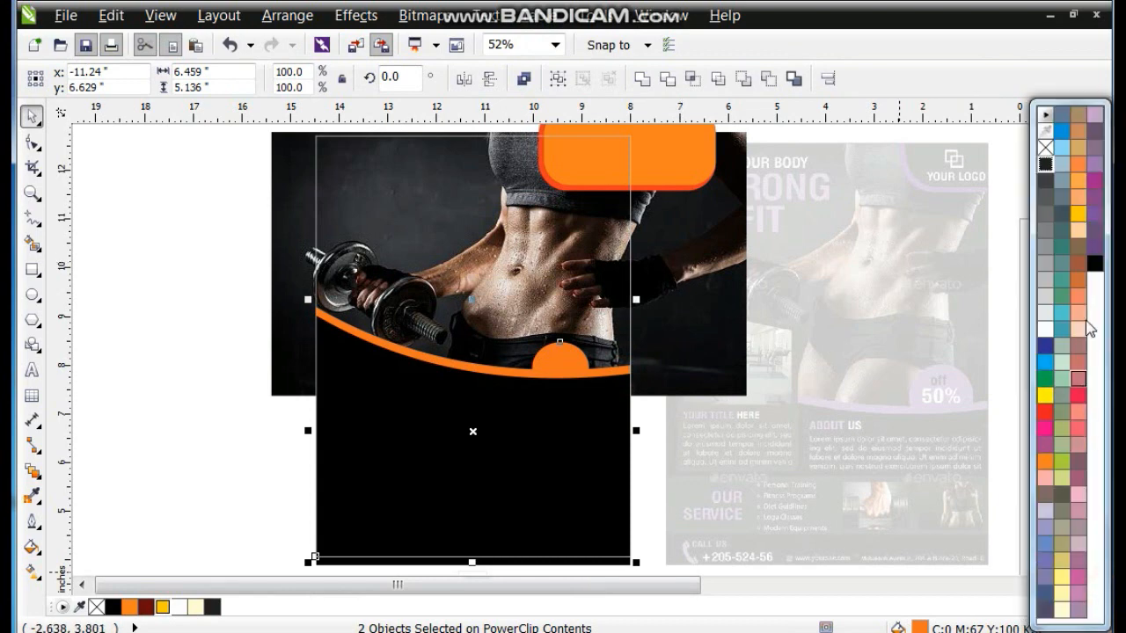
click(1095, 181)
click(182, 287)
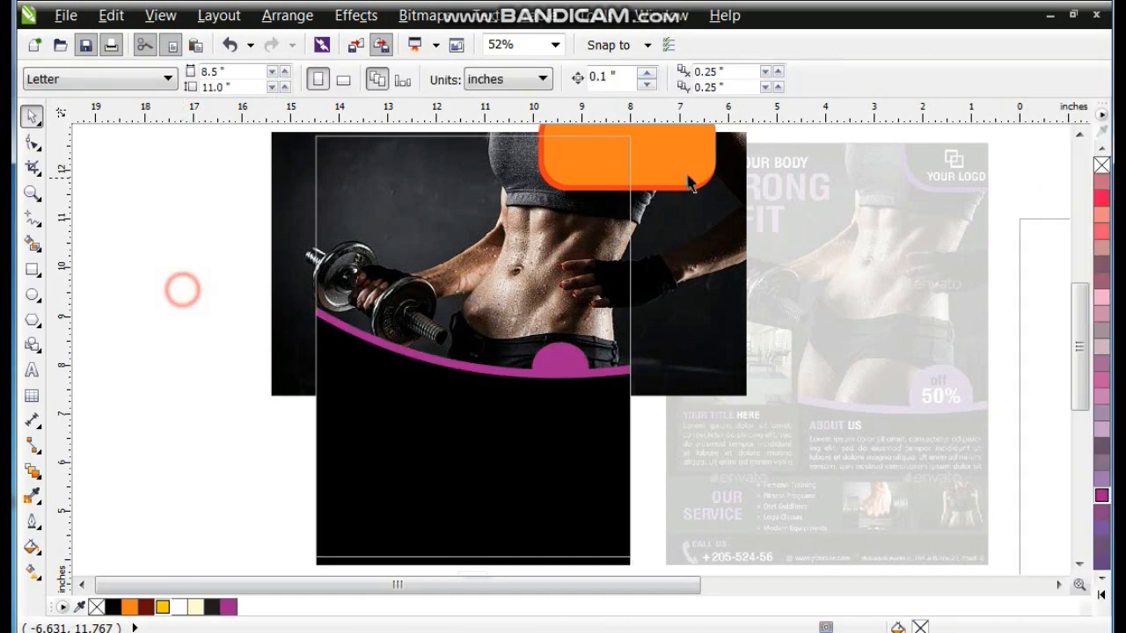
Recolor the logo corner's outer rounded rectangle magenta-purple and its inner one black, and finish editing the PowerClip contents
click(585, 183)
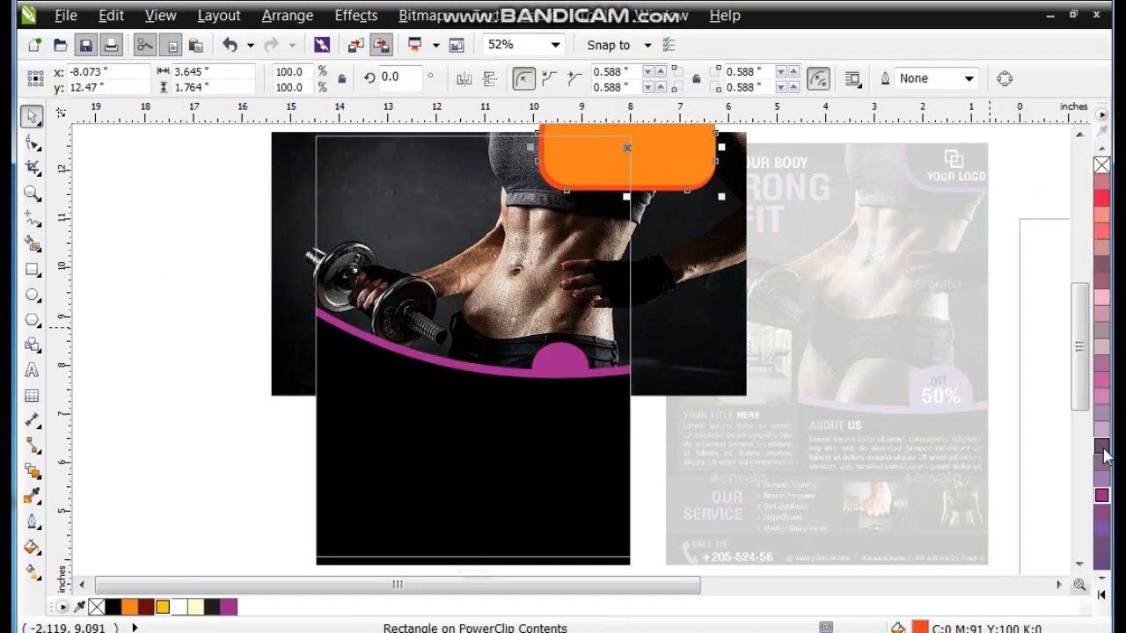
drag(1102, 494, 585, 164)
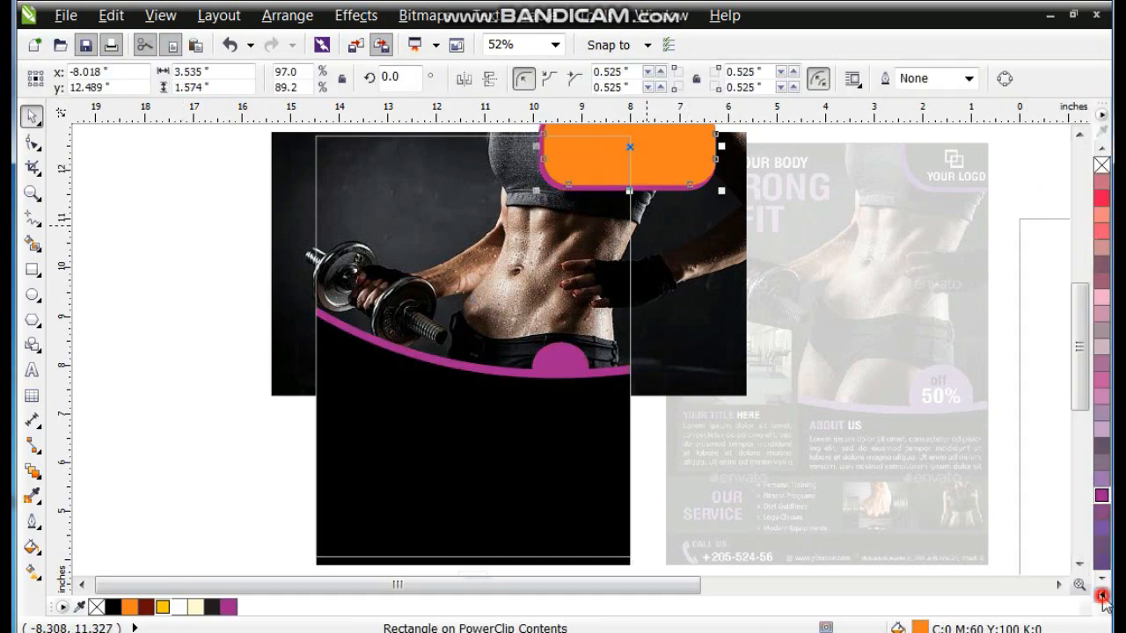
click(1102, 597)
click(1095, 263)
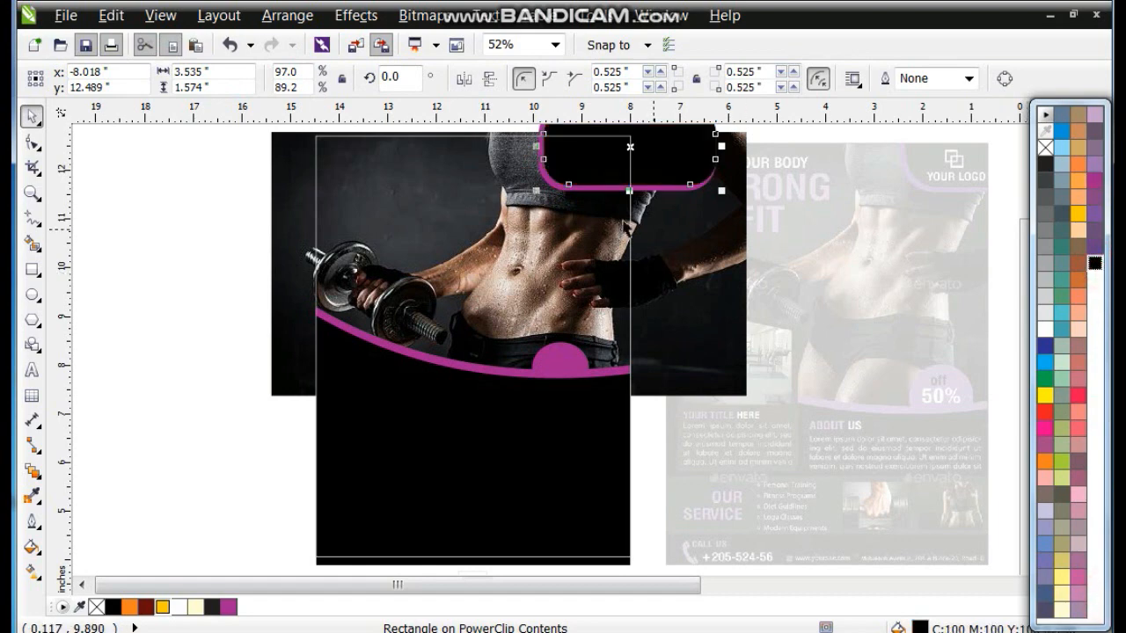
right_click(593, 185)
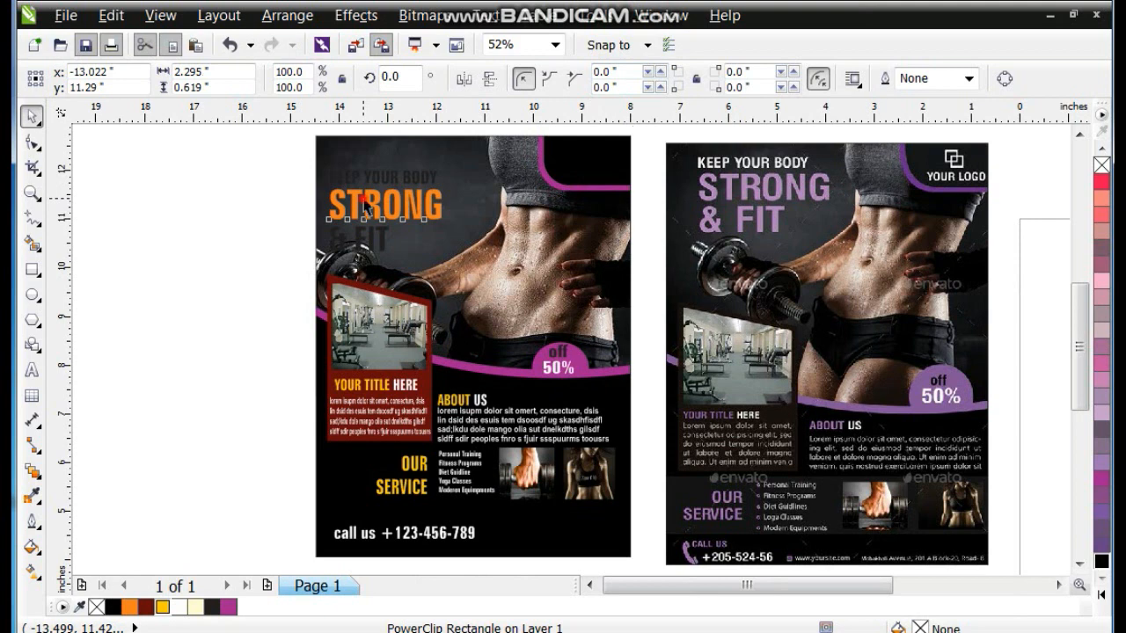
Fill the "STRONG" and "& FIT" headline texts with light purple (C20 M40 Y0 K0)
click(417, 214)
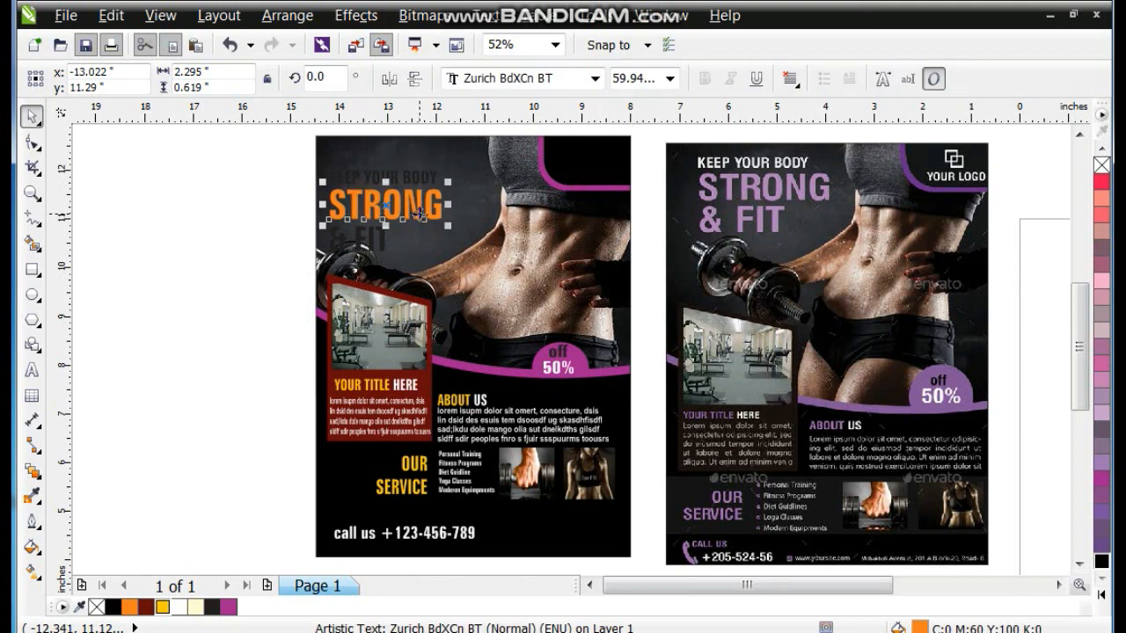
drag(272, 181, 486, 268)
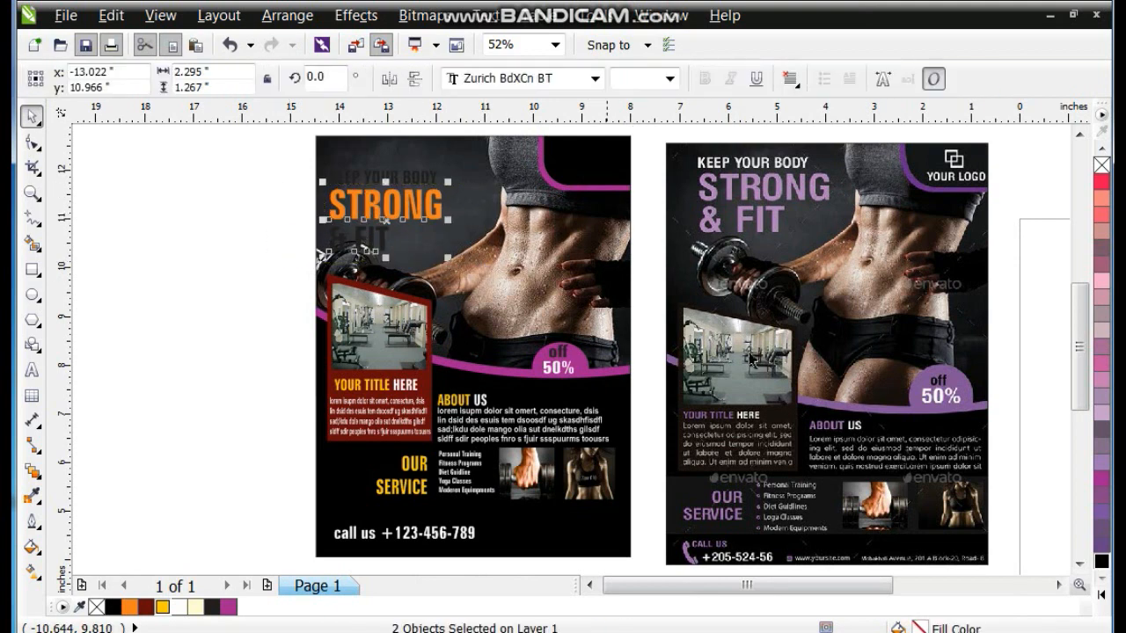
click(1102, 477)
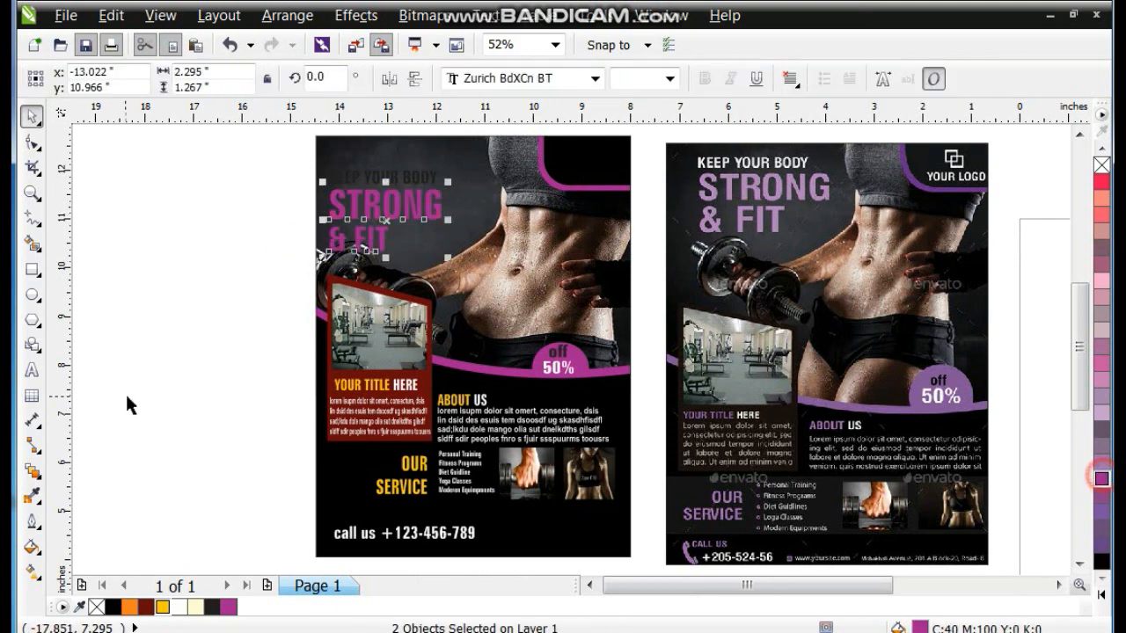
click(1103, 421)
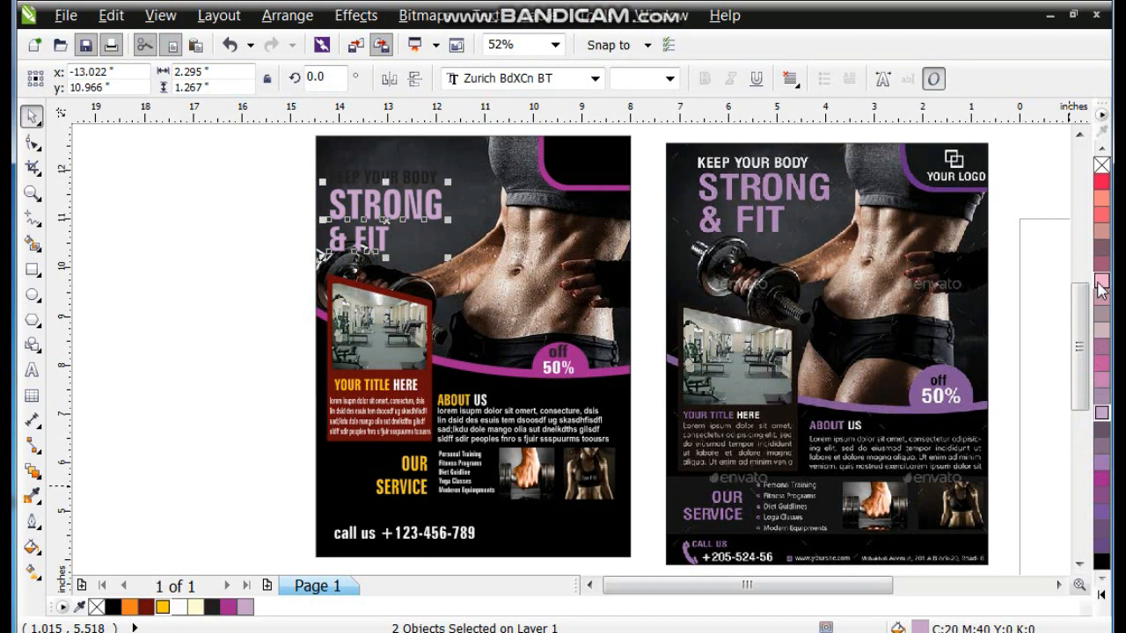
Recolor the "OUR SERVICE" heading light purple (C20 M40 Y0 K0)
drag(225, 431, 426, 502)
click(420, 472)
drag(266, 453, 440, 508)
click(1102, 413)
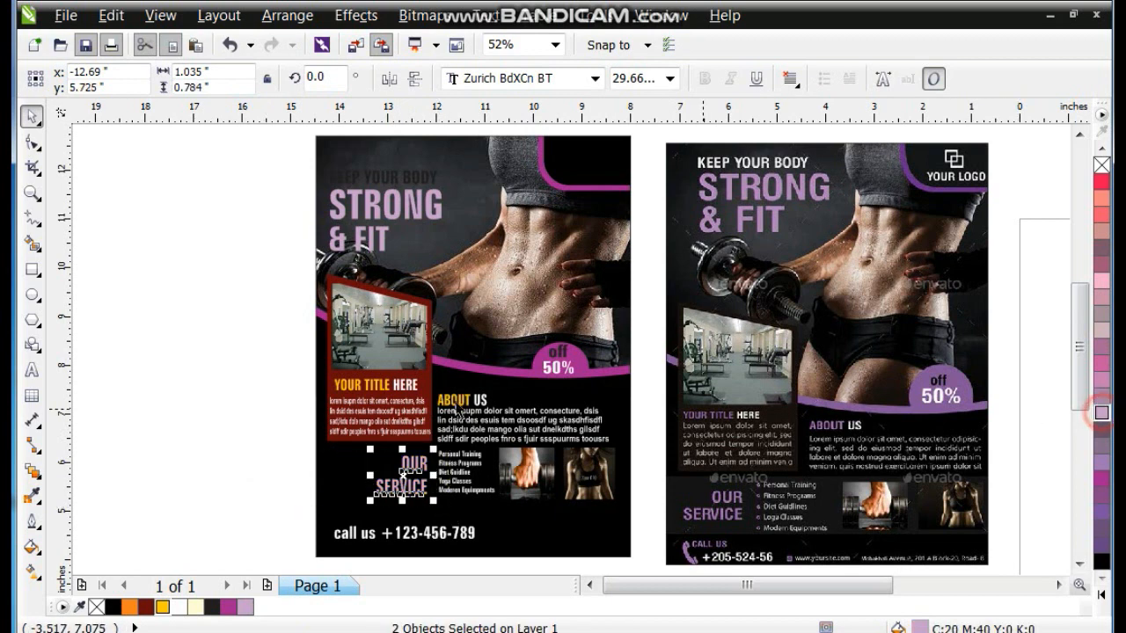
Recolor only the words "YOUR TITLE" and "ABOUT" in their headings light purple (C20 M40 Y0 K0)
click(359, 388)
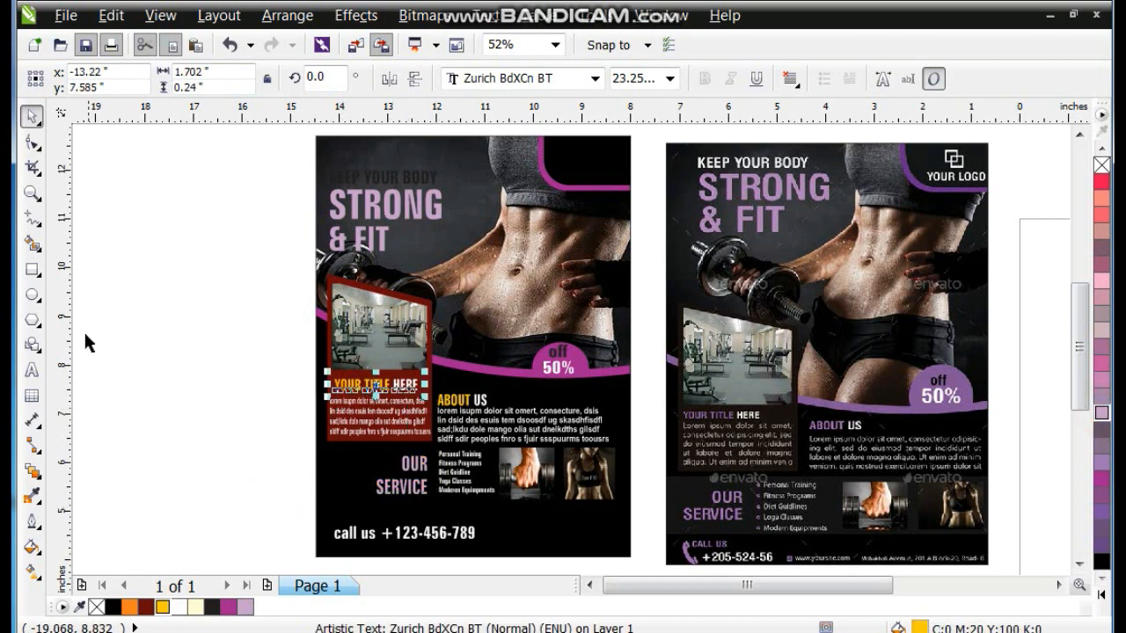
click(32, 370)
drag(393, 384, 334, 384)
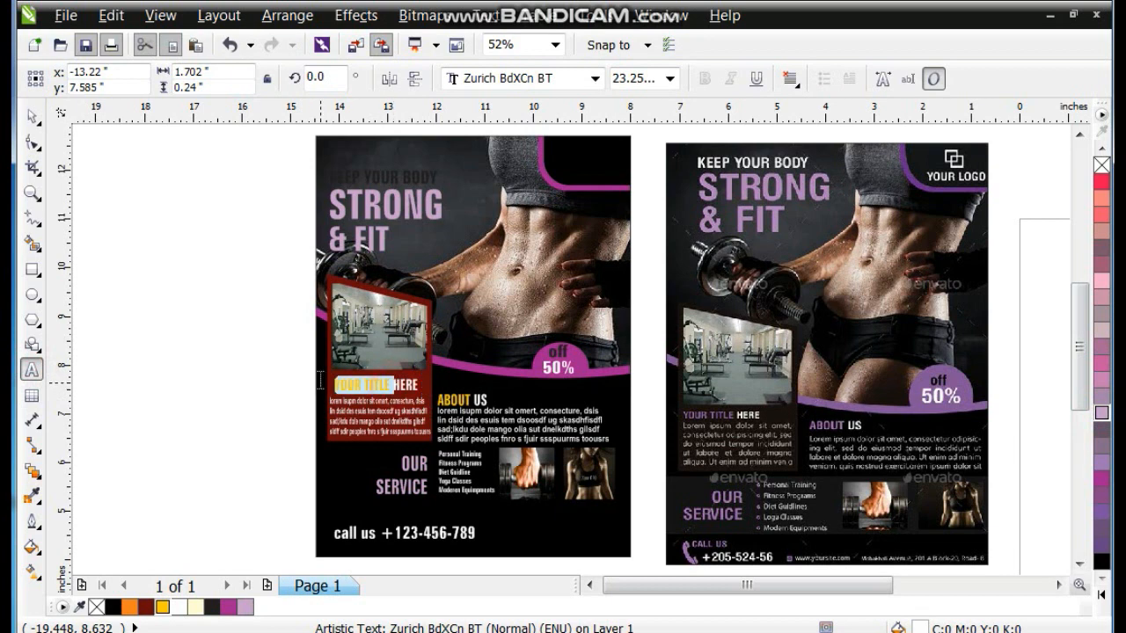
click(1101, 413)
drag(437, 400, 463, 400)
click(1101, 413)
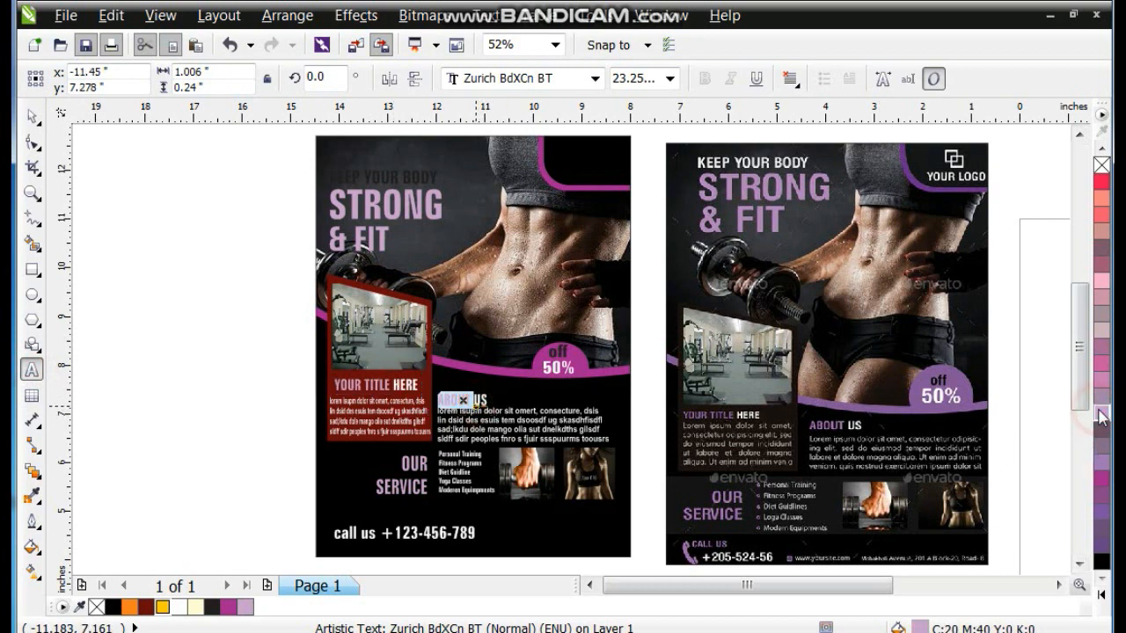
click(32, 115)
click(188, 322)
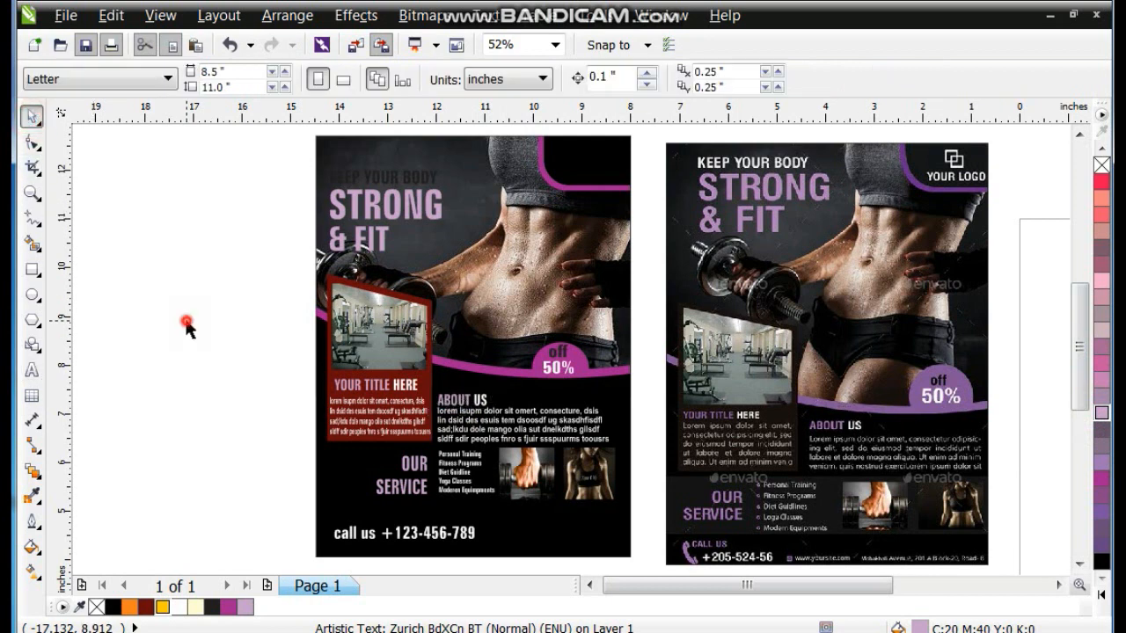
Fill the "KEEP YOUR BODY" text with white
click(422, 182)
click(1101, 597)
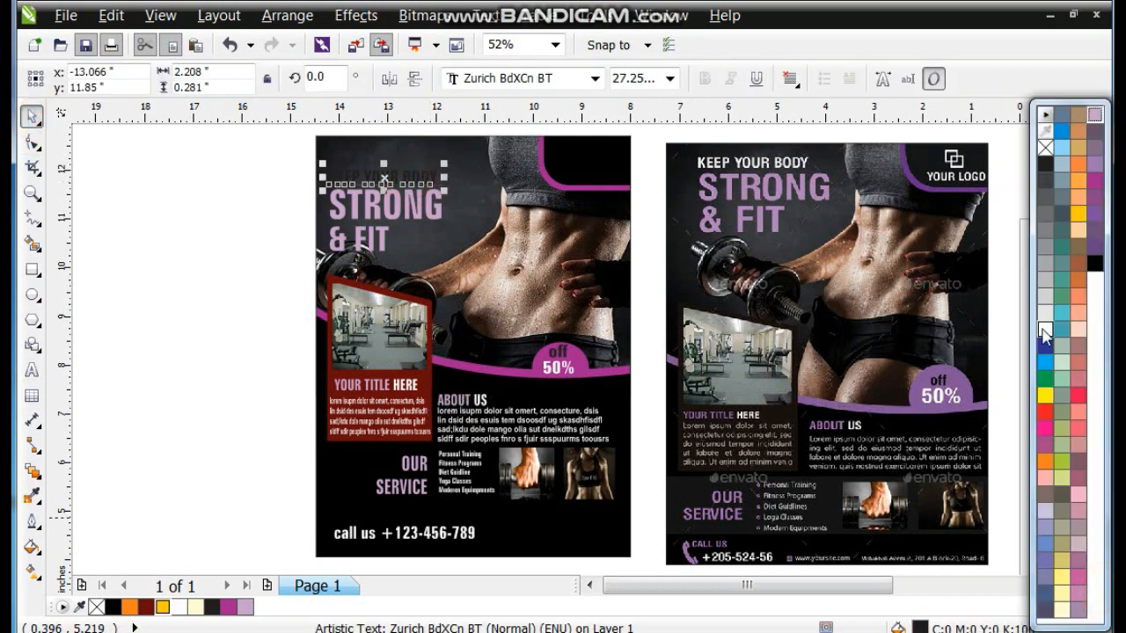
click(236, 326)
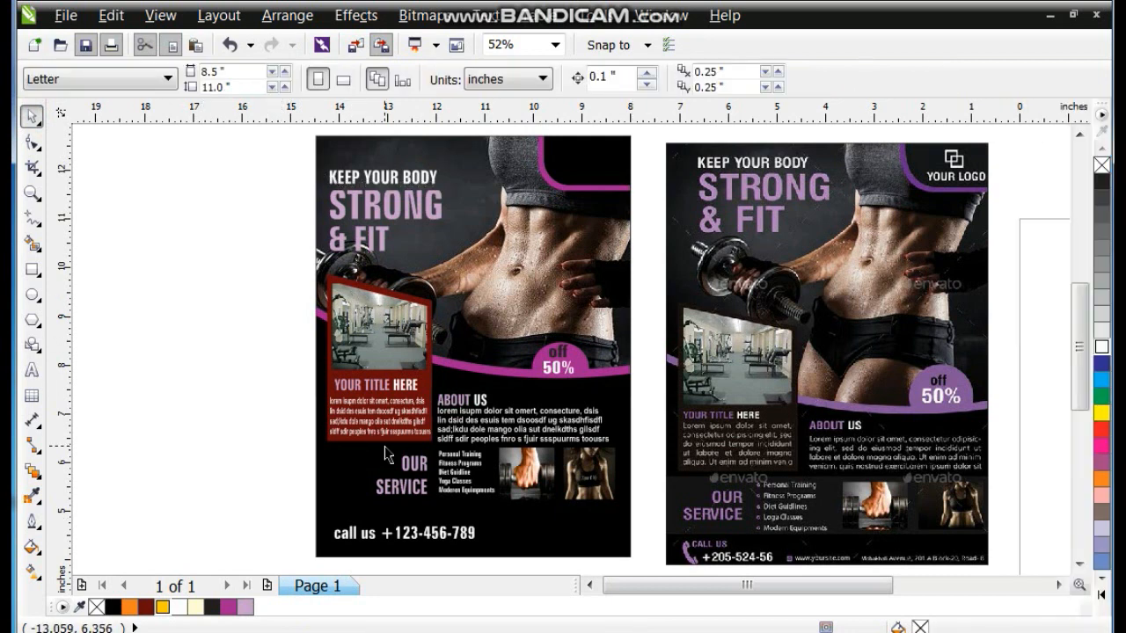
Fill the dark red panel behind the gym photo and title text with black
click(326, 445)
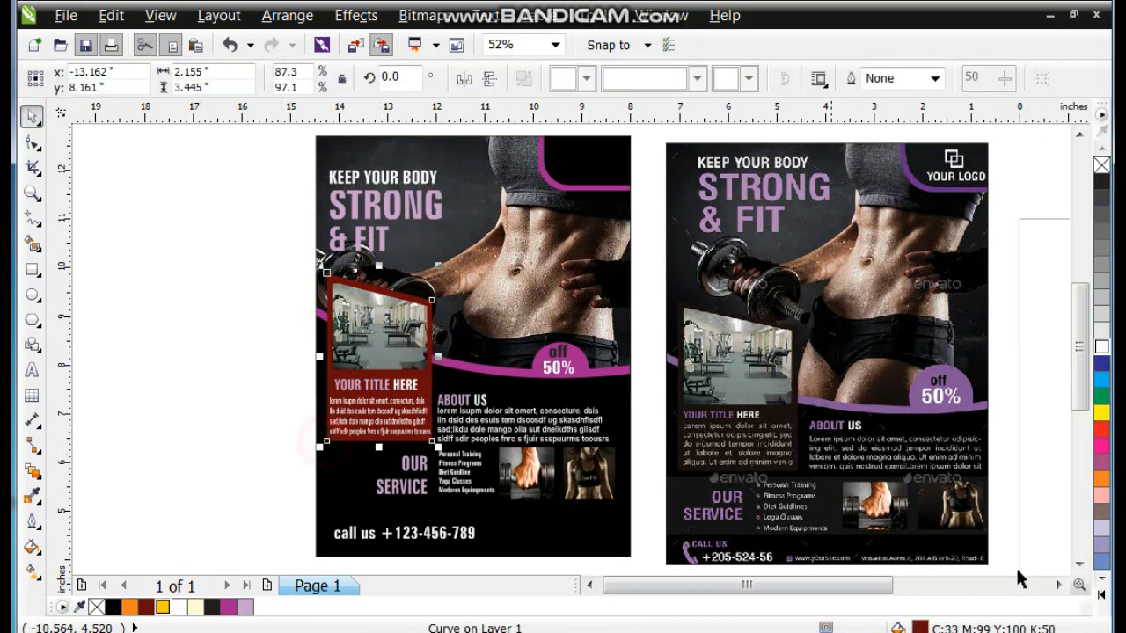
click(1101, 597)
click(1095, 263)
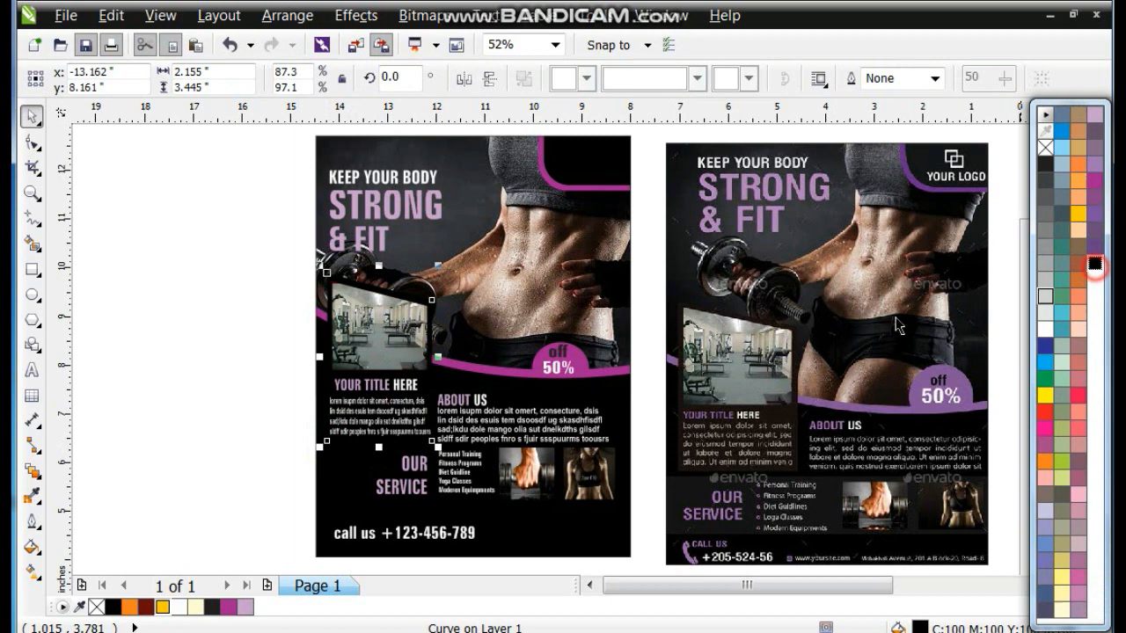
click(150, 429)
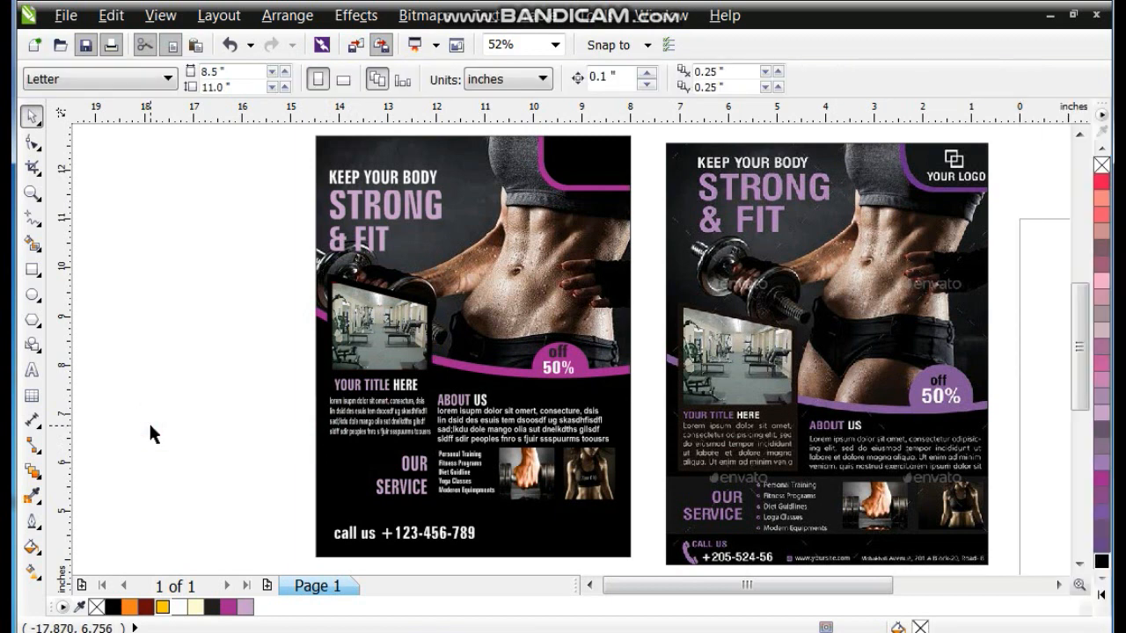
Move the whole purple flyer version up beside the recreated orange flyer, on the side opposite the reference, and compare them
click(32, 192)
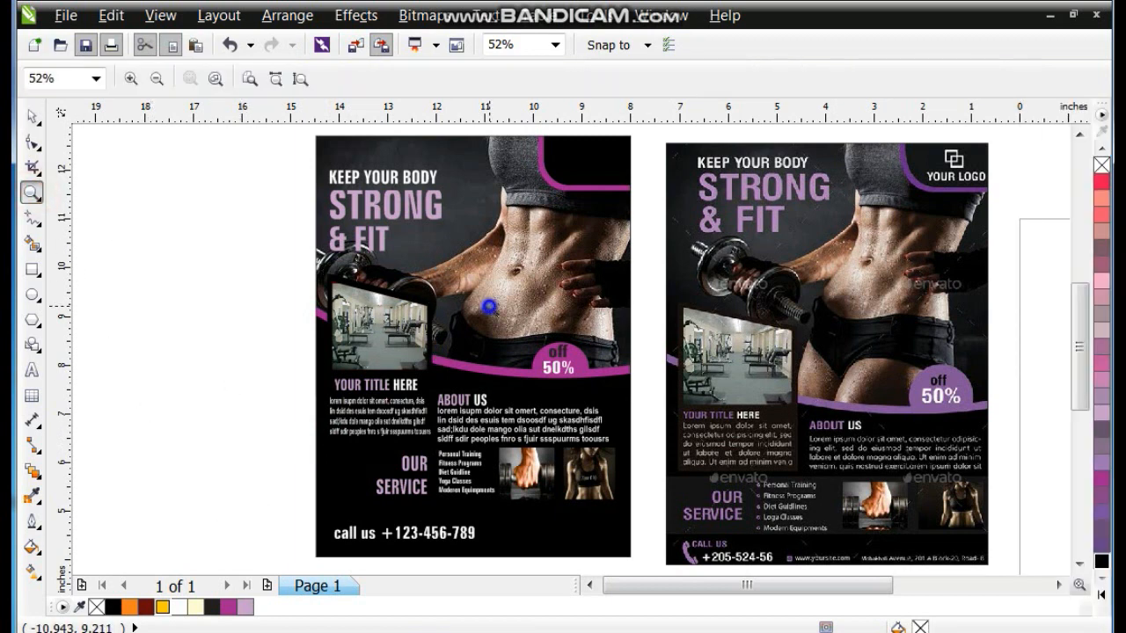
right_click(490, 308)
click(32, 116)
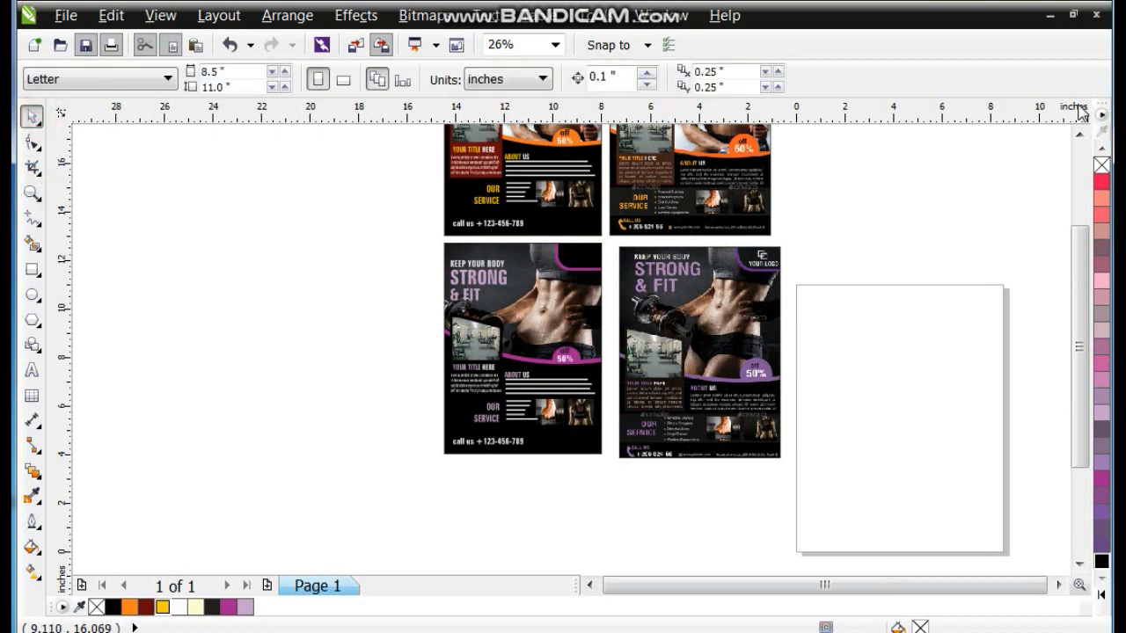
click(1079, 133)
drag(405, 331, 604, 542)
drag(552, 480, 387, 274)
click(1079, 134)
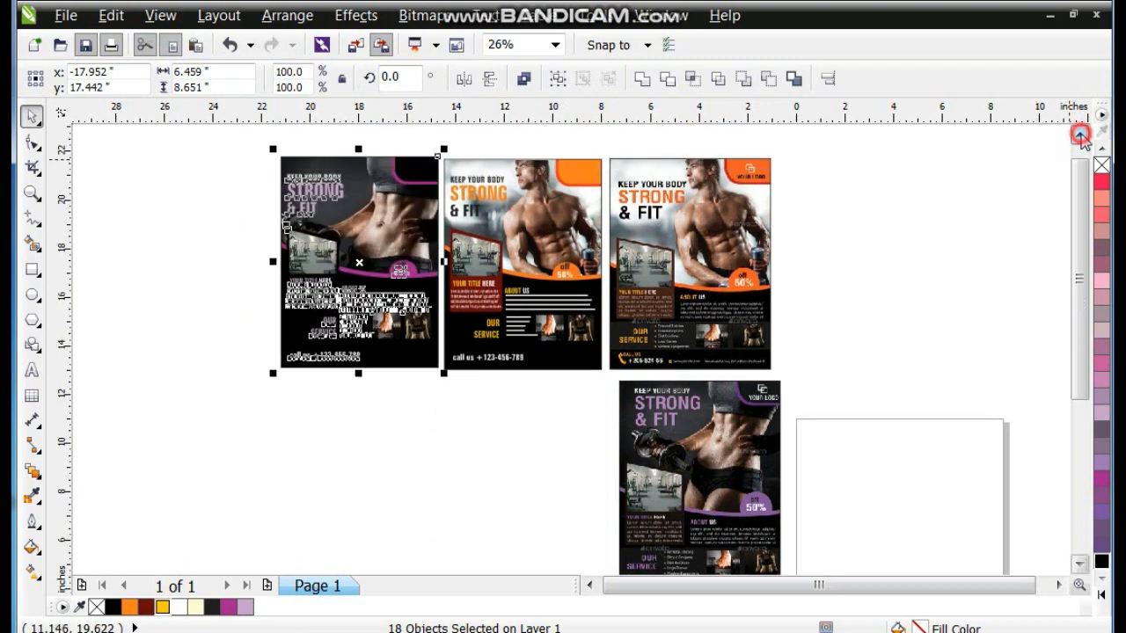
click(1079, 134)
click(32, 193)
drag(264, 196, 604, 407)
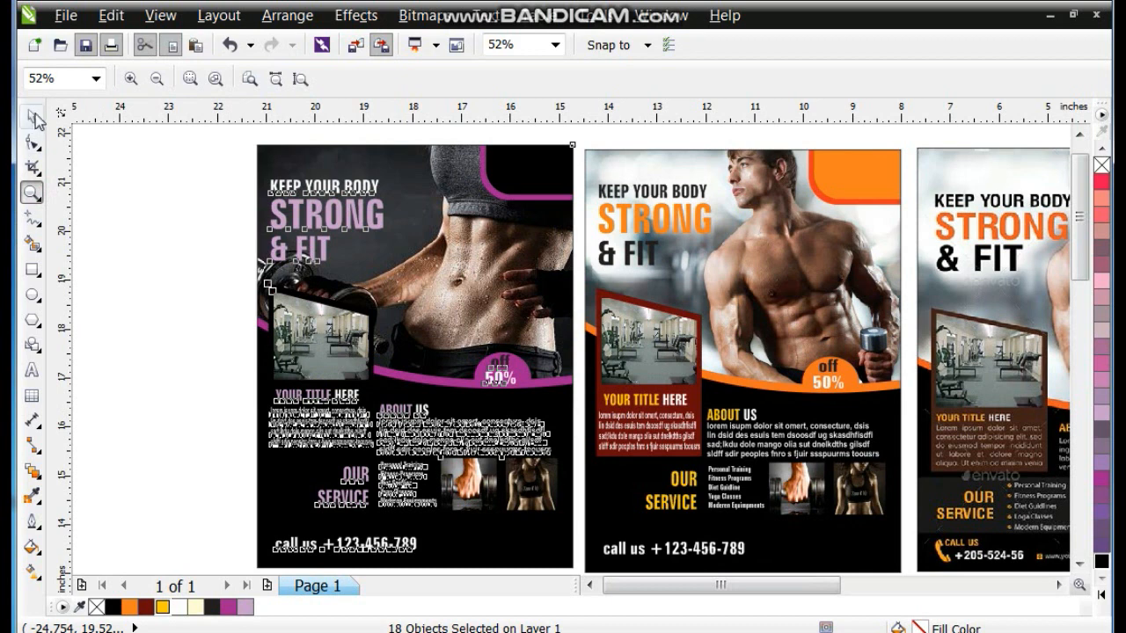
key(space)
click(212, 319)
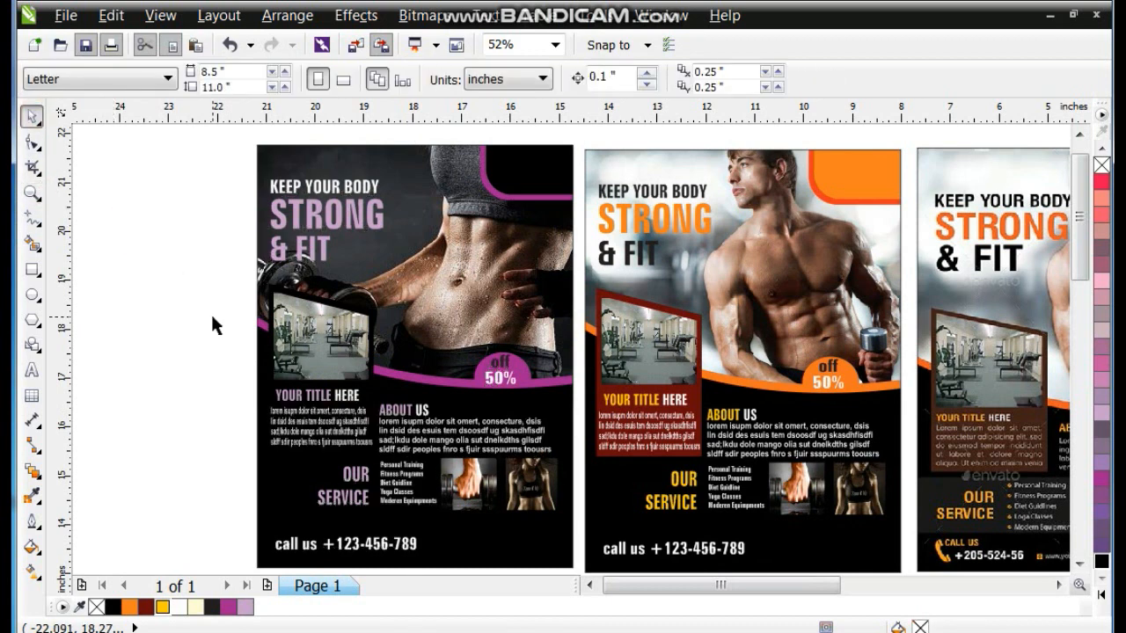